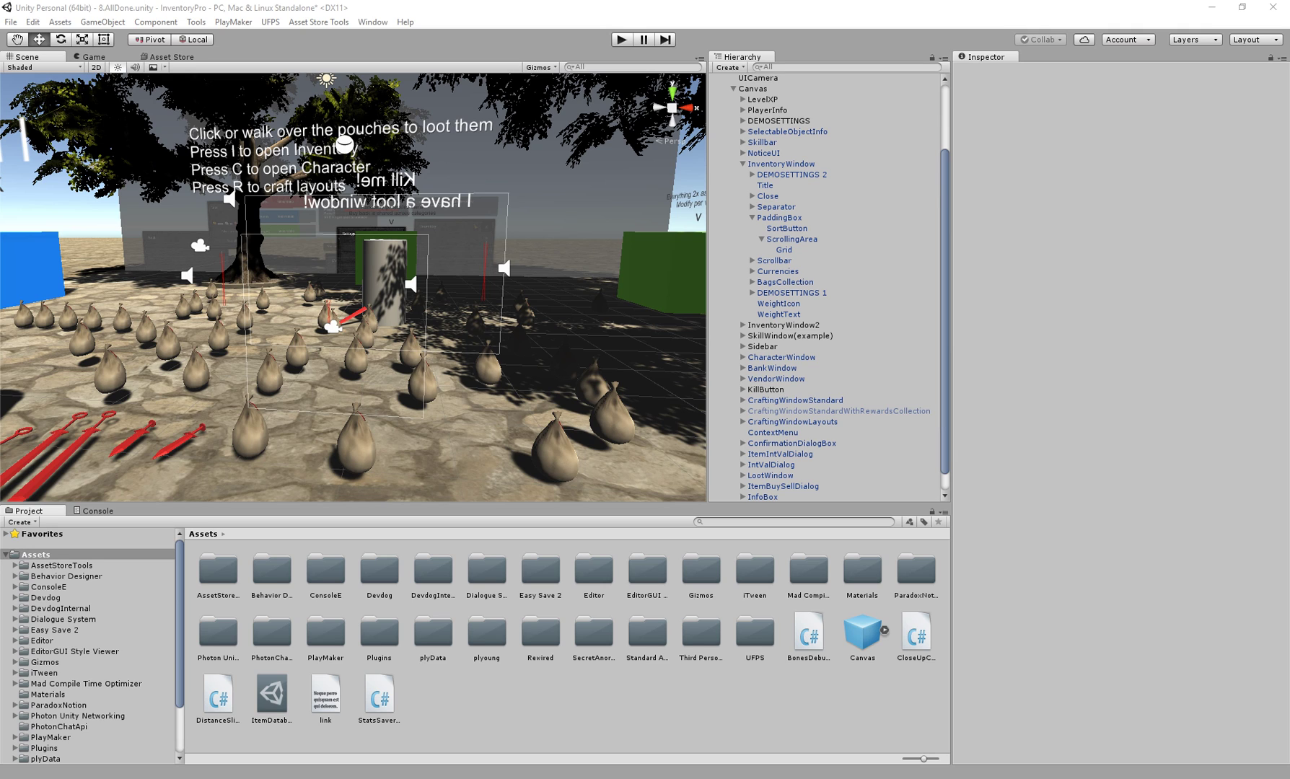
Create an empty game object under Canvas and make it the first child in the hierarchy
left_click(752, 218)
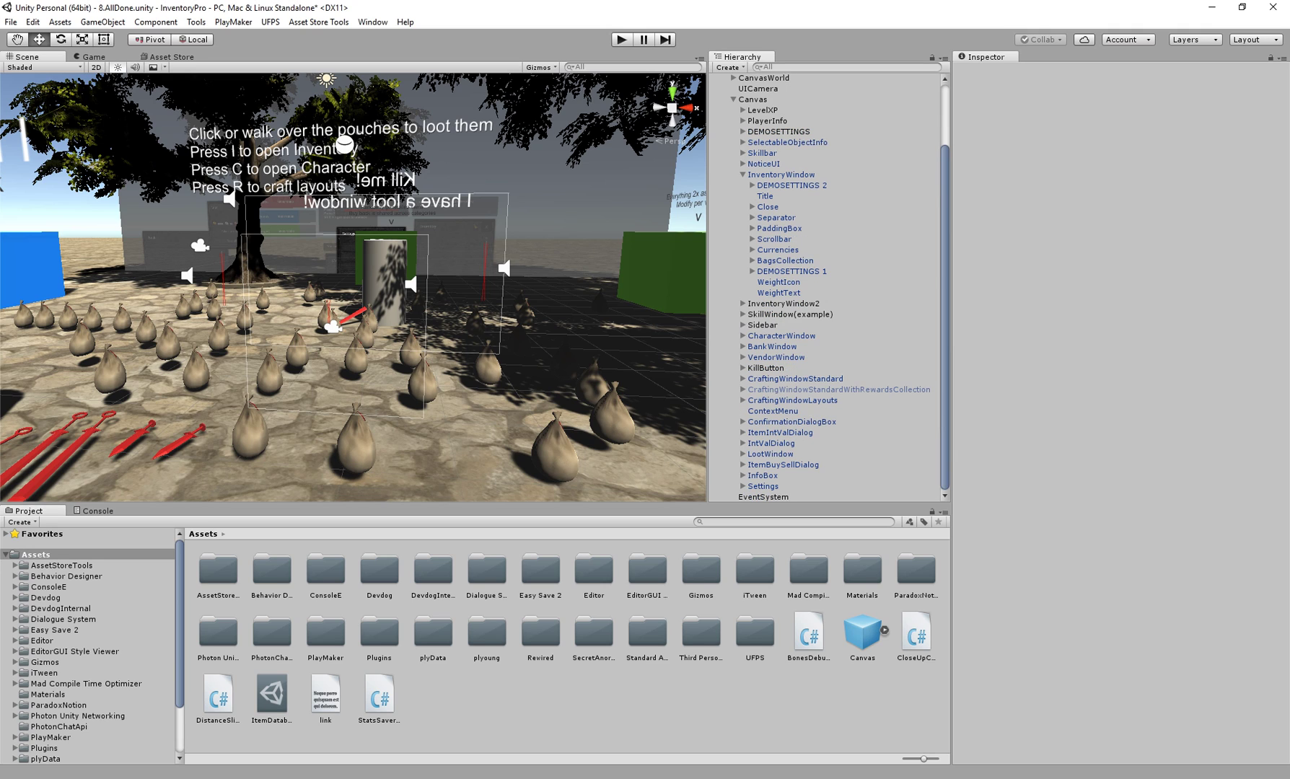
left_click(781, 174)
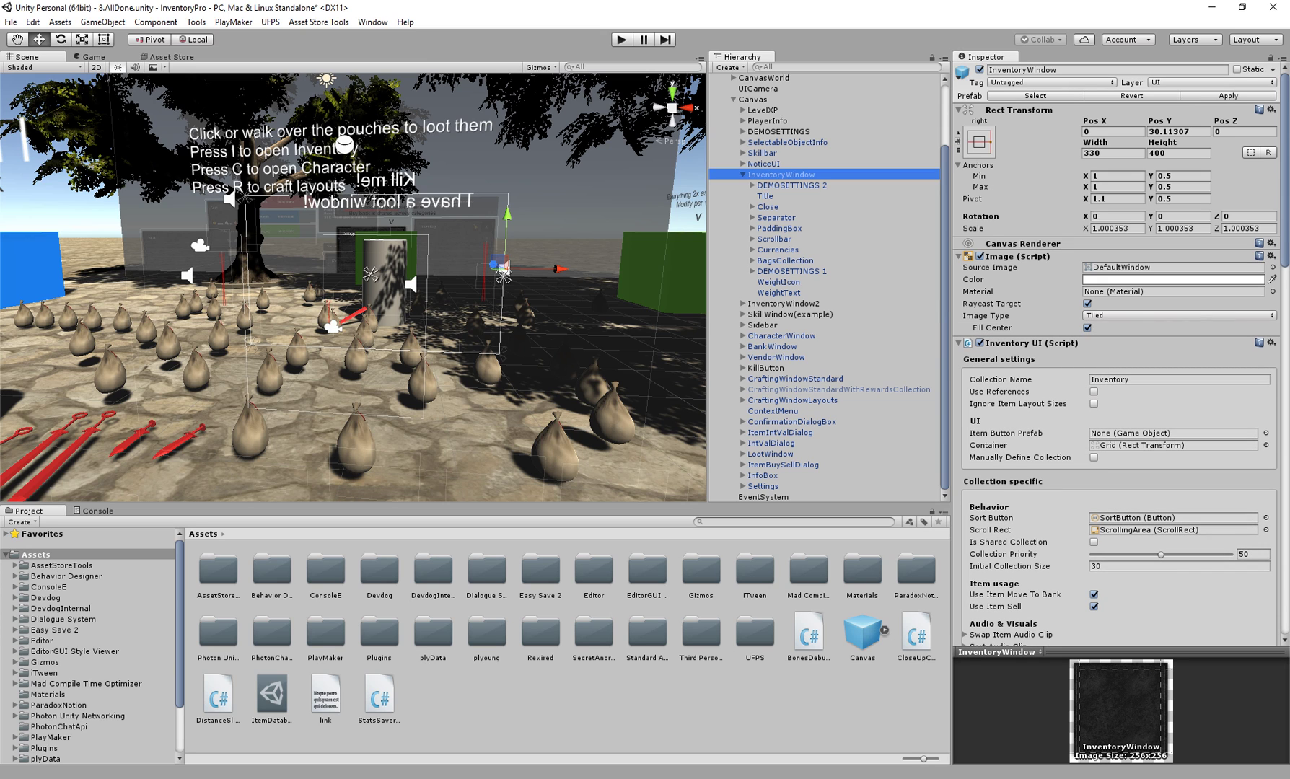
right_click_drag(354, 303, 393, 241)
key("w")
key("d")
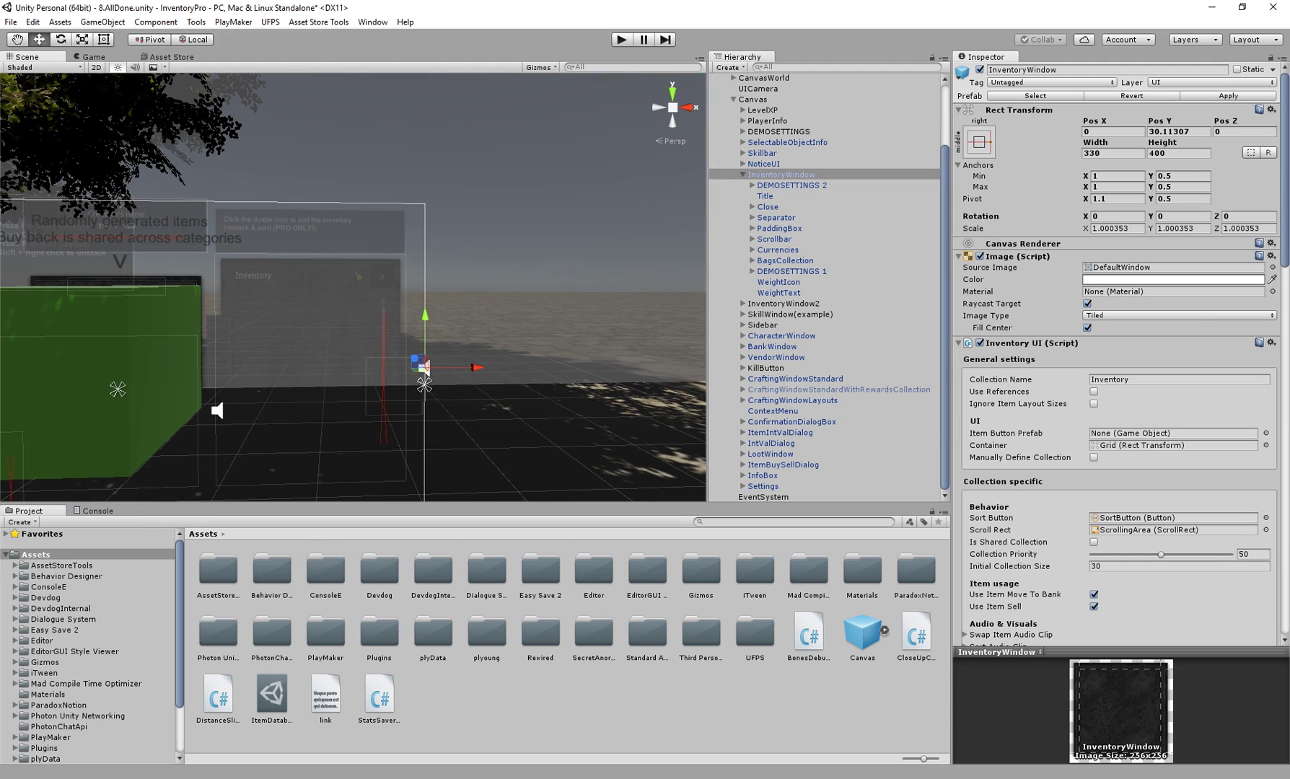
left_click(743, 174)
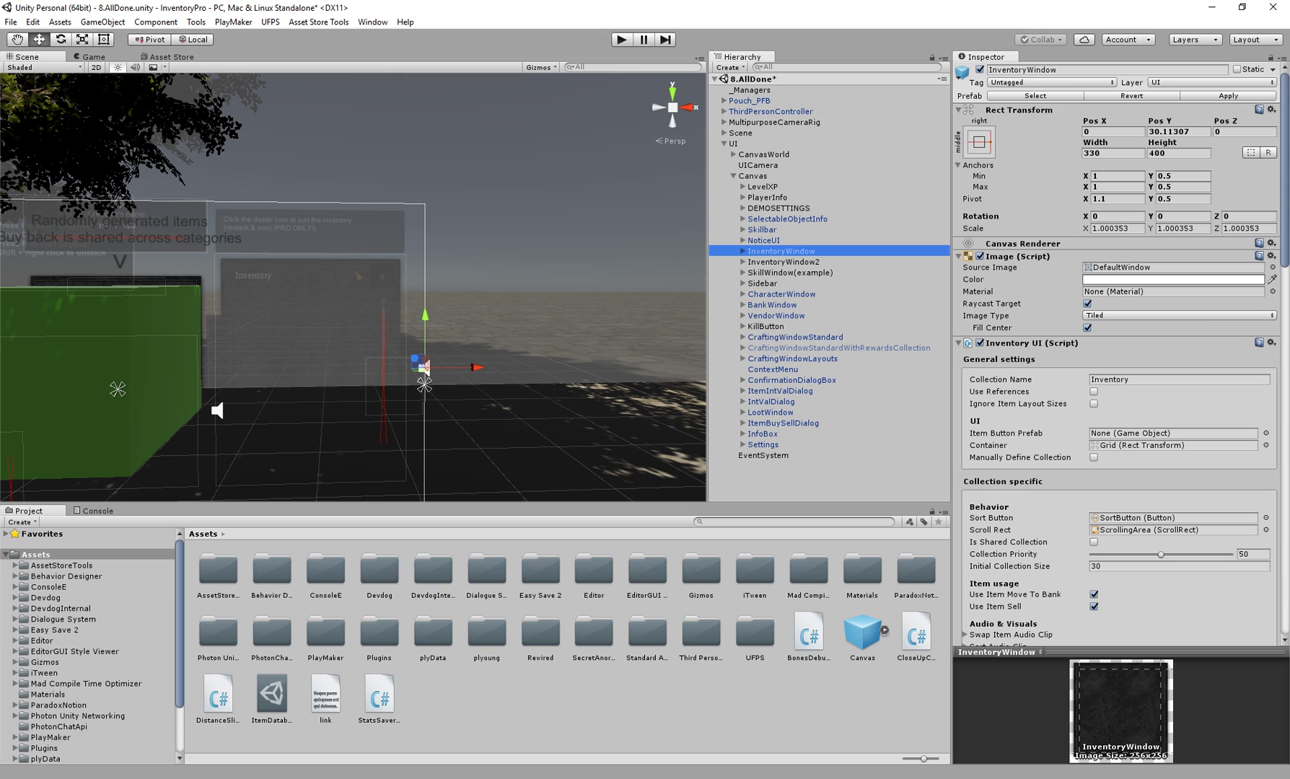
right_click(756, 175)
left_click(807, 286)
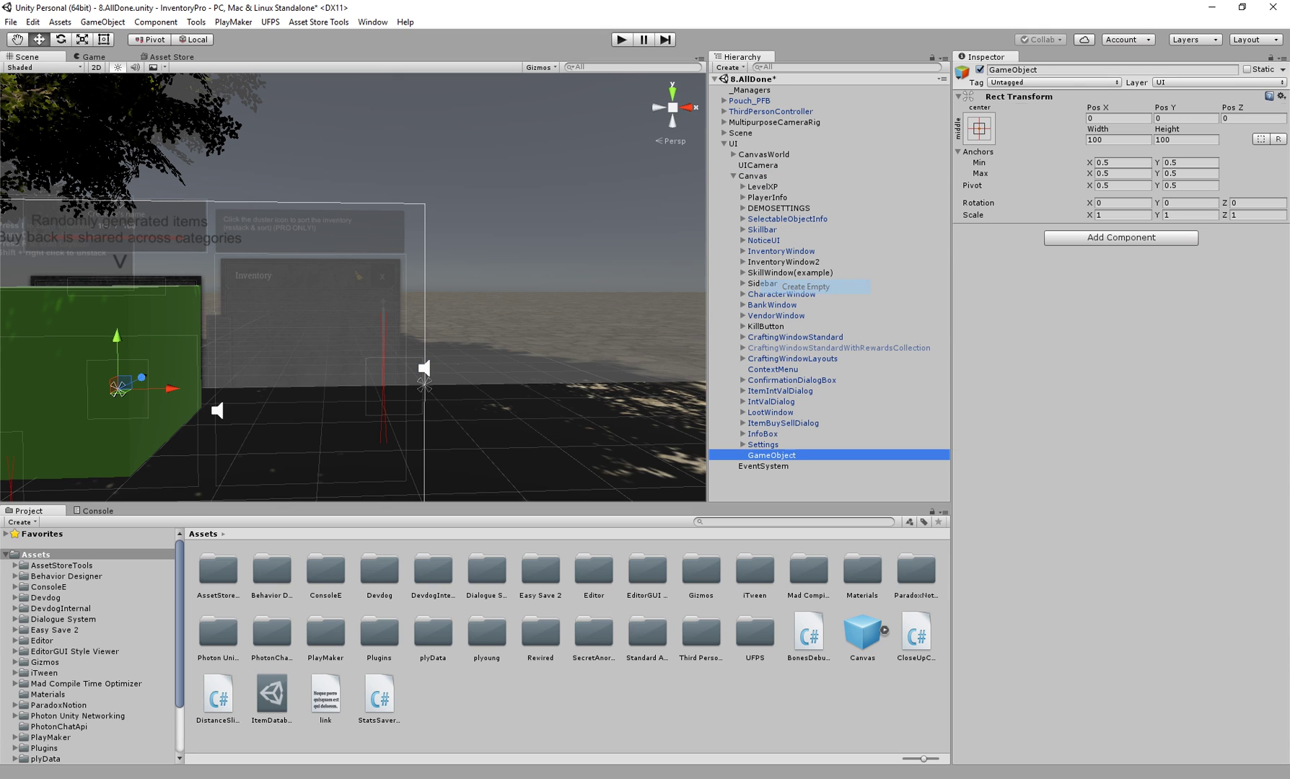
left_click_drag(771, 455, 752, 180)
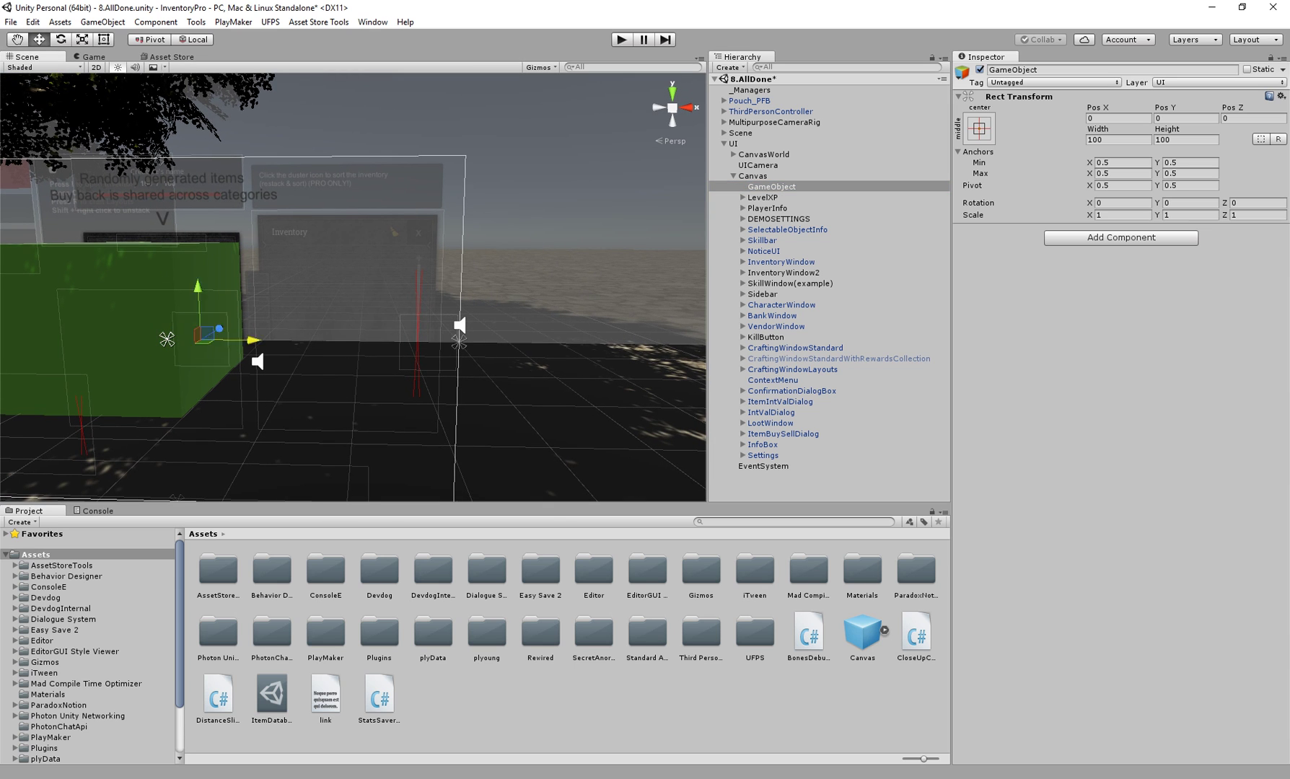
Move the empty object sideways and up to about Pos Y 145, clear of the existing UI windows
left_click_drag(492, 342, 701, 347)
middle_click_drag(693, 346, 577, 348)
scroll(577, 348, "up", 5)
left_click_drag(648, 324, 662, 175)
right_click_drag(613, 199, 697, 183)
scroll(697, 183, "up", 3)
Set the empty object's width and height to 40 and move it along X to about 1180
left_click(1117, 118)
key("Tab")
key("Tab")
key("Tab")
type("40")
key("Tab")
type("40")
left_click_drag(433, 250, 758, 256)
key("f")
left_click_drag(548, 274, 476, 283, "alt")
Search the available components for slotUI and add the Slot UI component to the empty object
left_click(1121, 238)
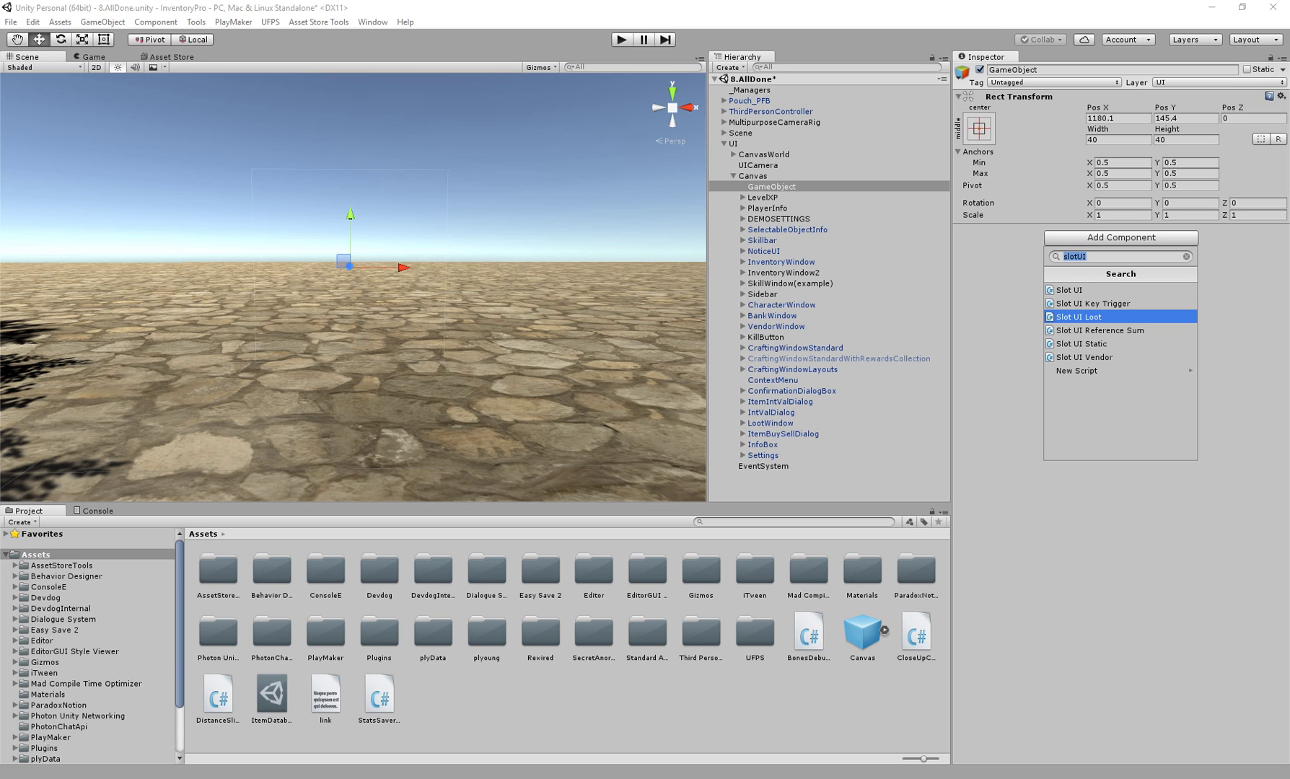
key("Down")
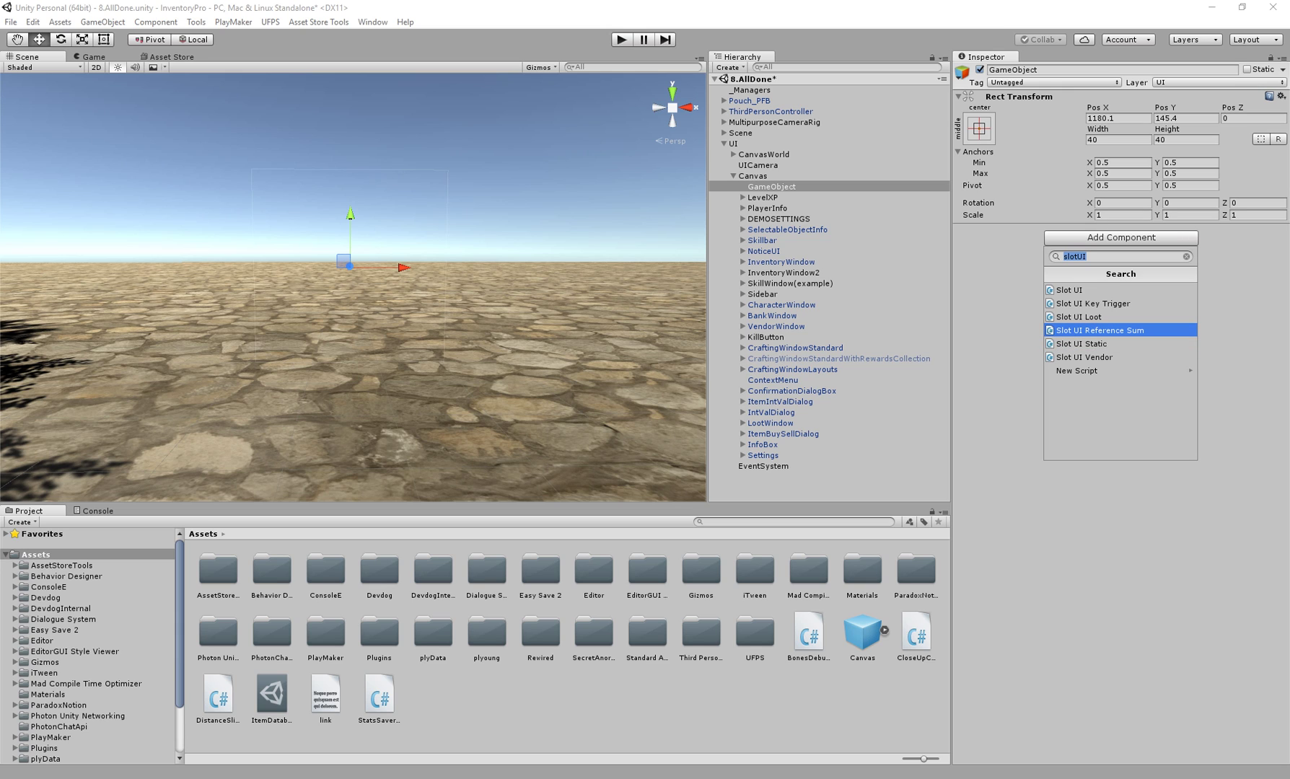
key("Down")
key("Up")
key("Down")
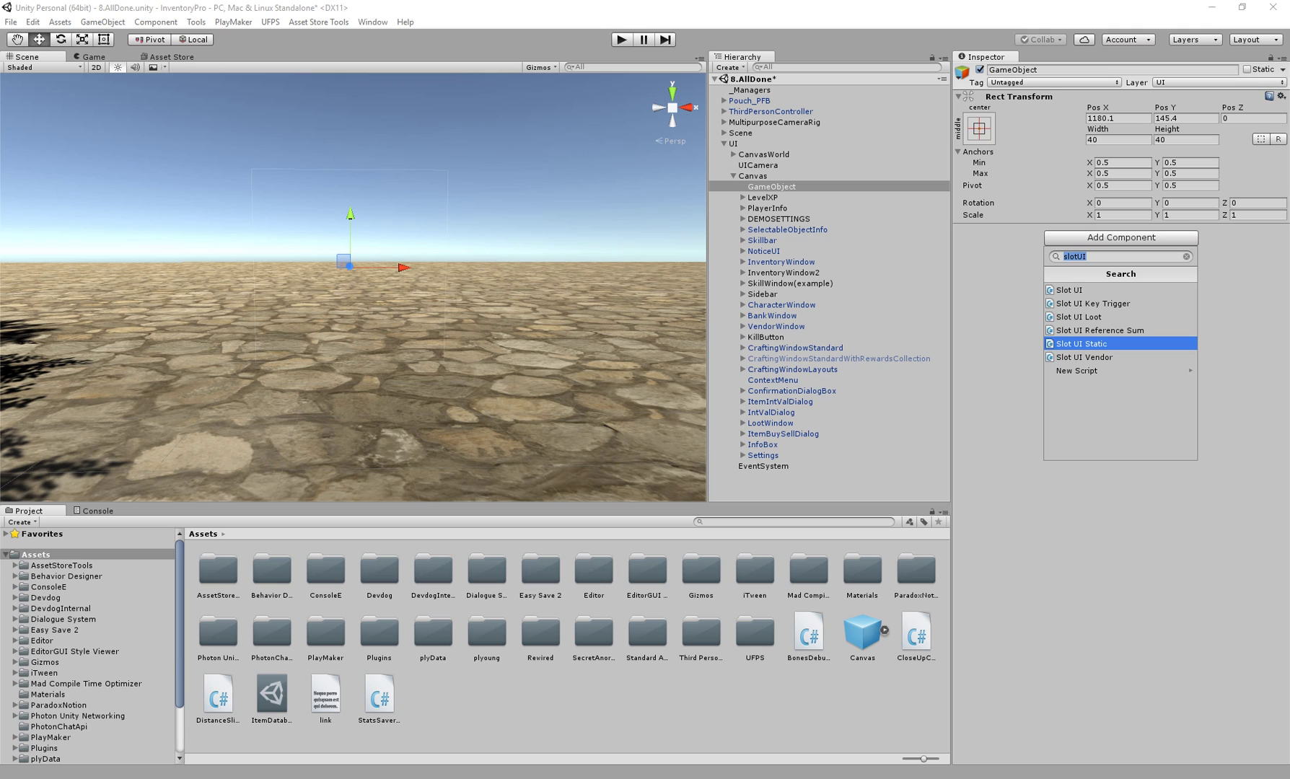
key("Up")
key("Up")
key("Up")
key("Up")
key("Down")
key("Down")
key("Down")
key("Down")
key("Down")
key("Up")
key("Down")
key("Up")
key("Up")
key("Up")
key("Up")
key("Up")
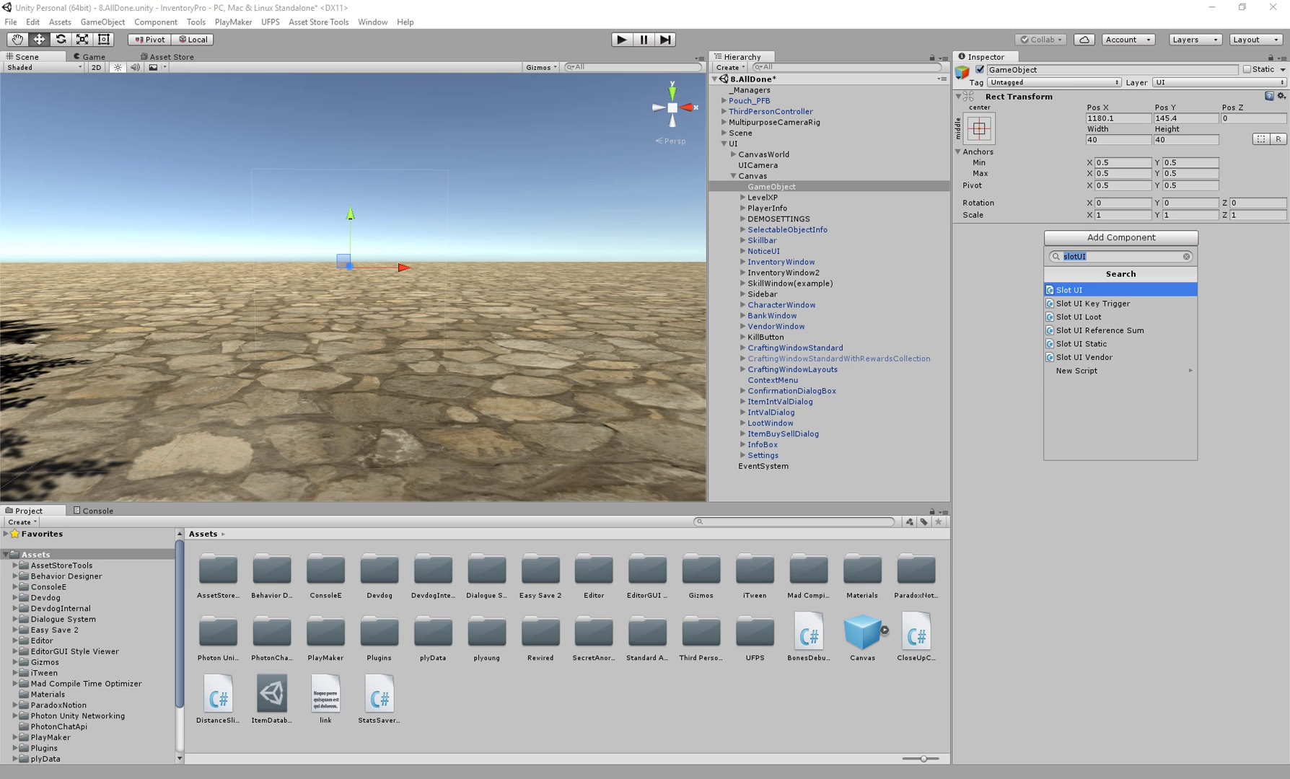
key("Return")
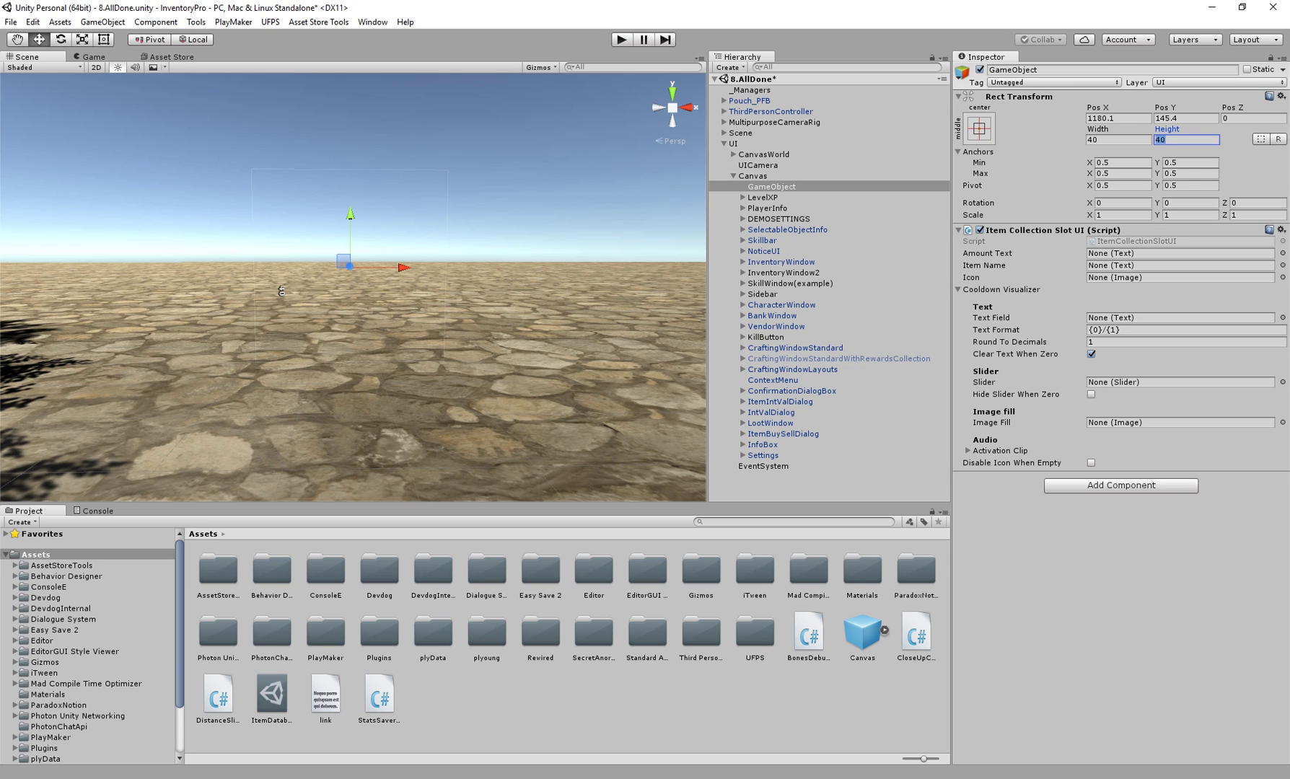
key("Tab")
key("Tab")
key("Tab")
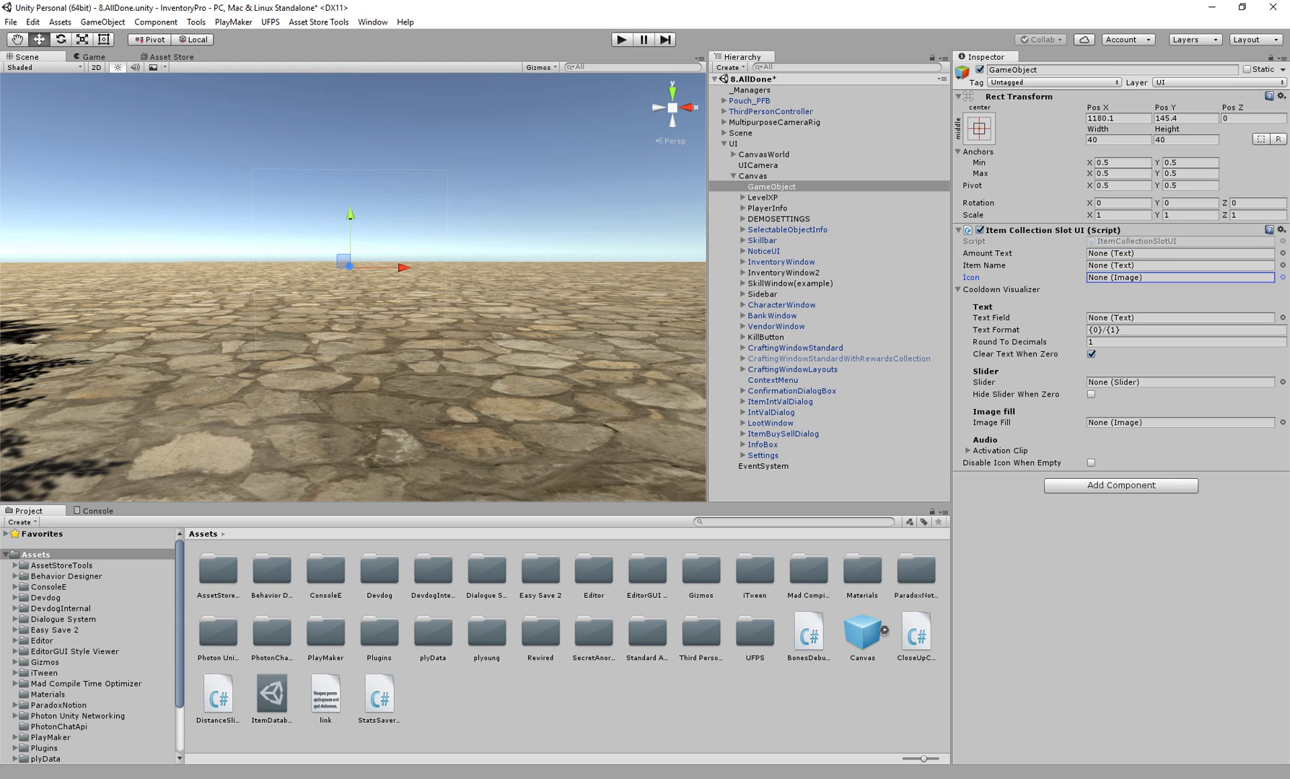
key("Tab")
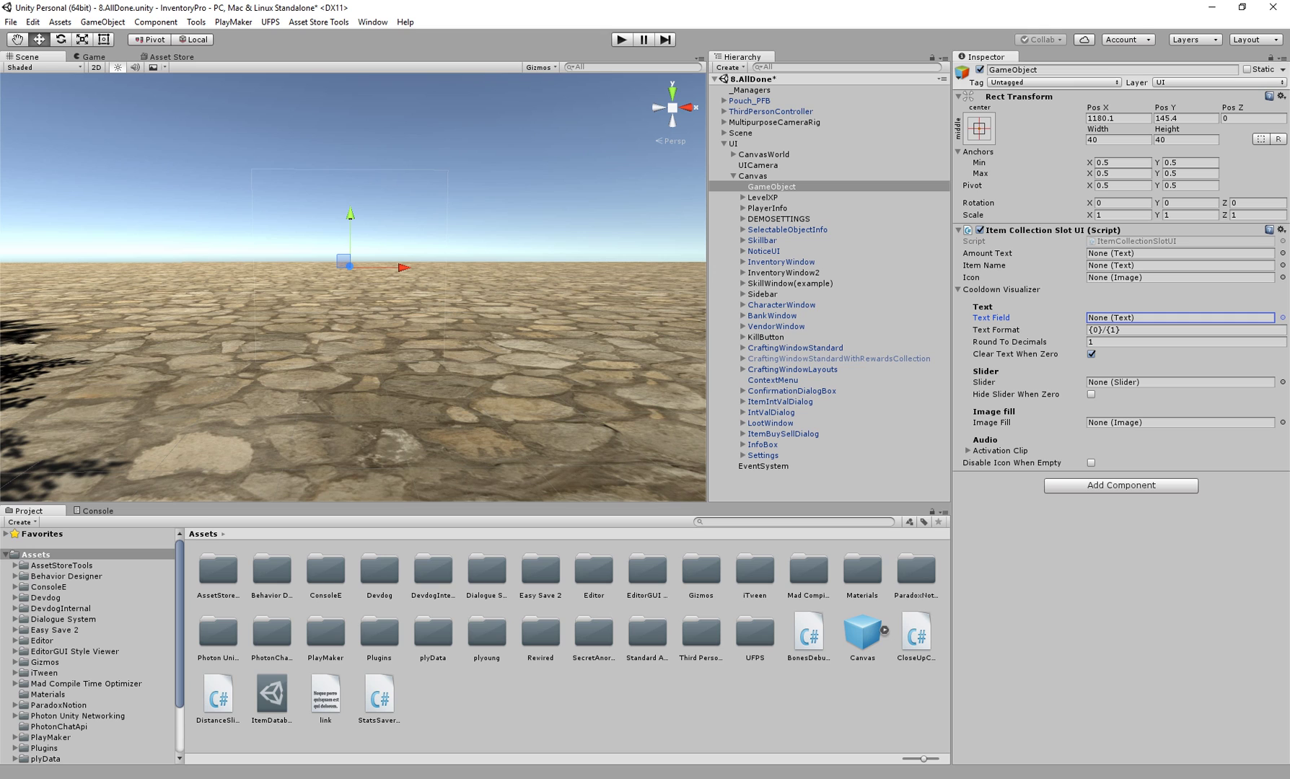
Add a UI Image as a child of the slot object and name it Background
right_click(773, 186)
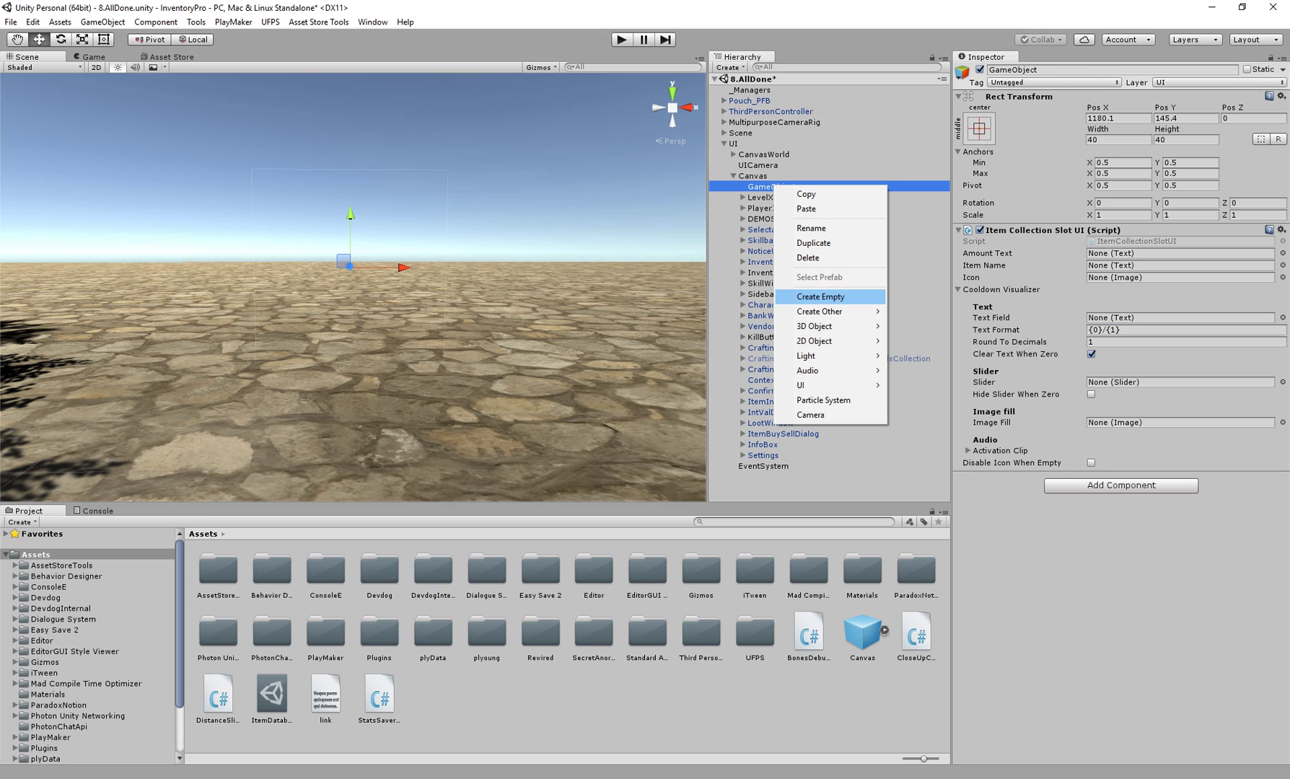
mouse_move(830, 341)
mouse_move(801, 385)
left_click(692, 401)
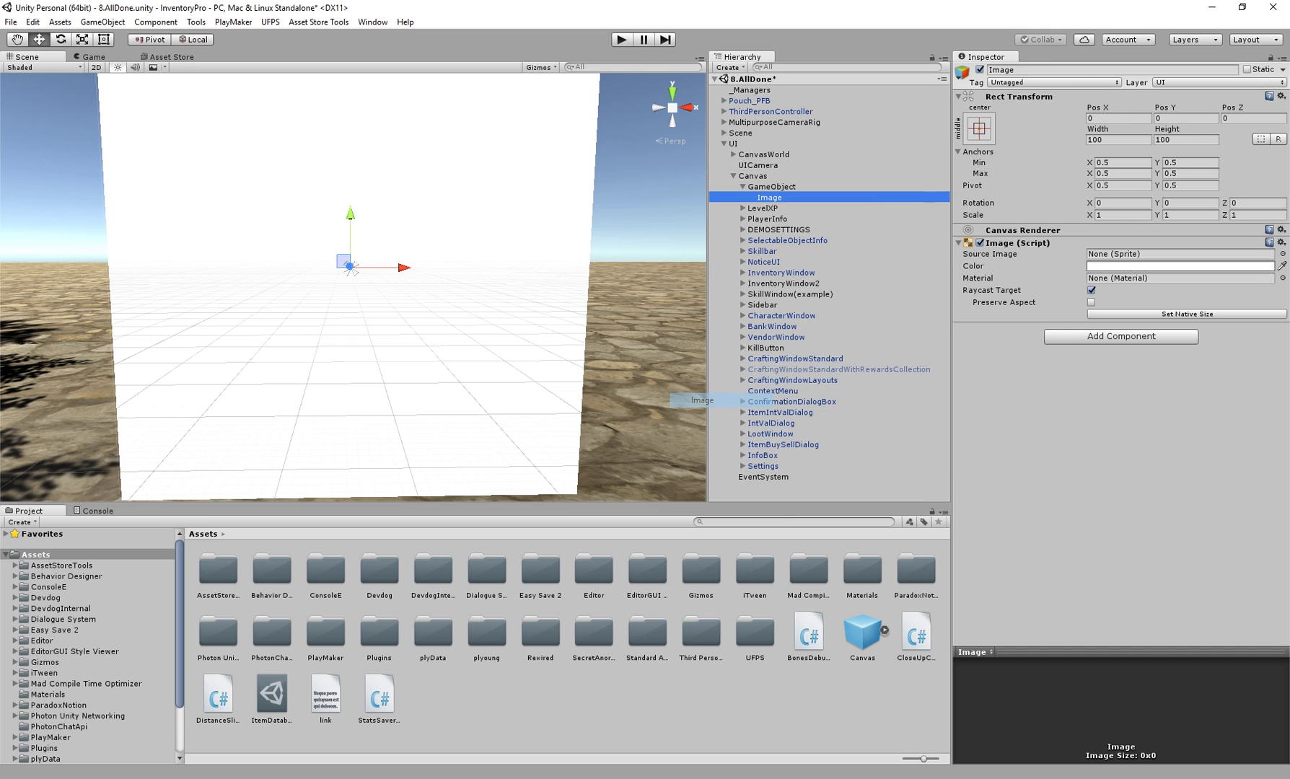
left_click(1043, 70)
type("Background")
key("Return")
Anchor Background to stretch in both directions and set its left, top, right and bottom offsets to 0
left_click(979, 129)
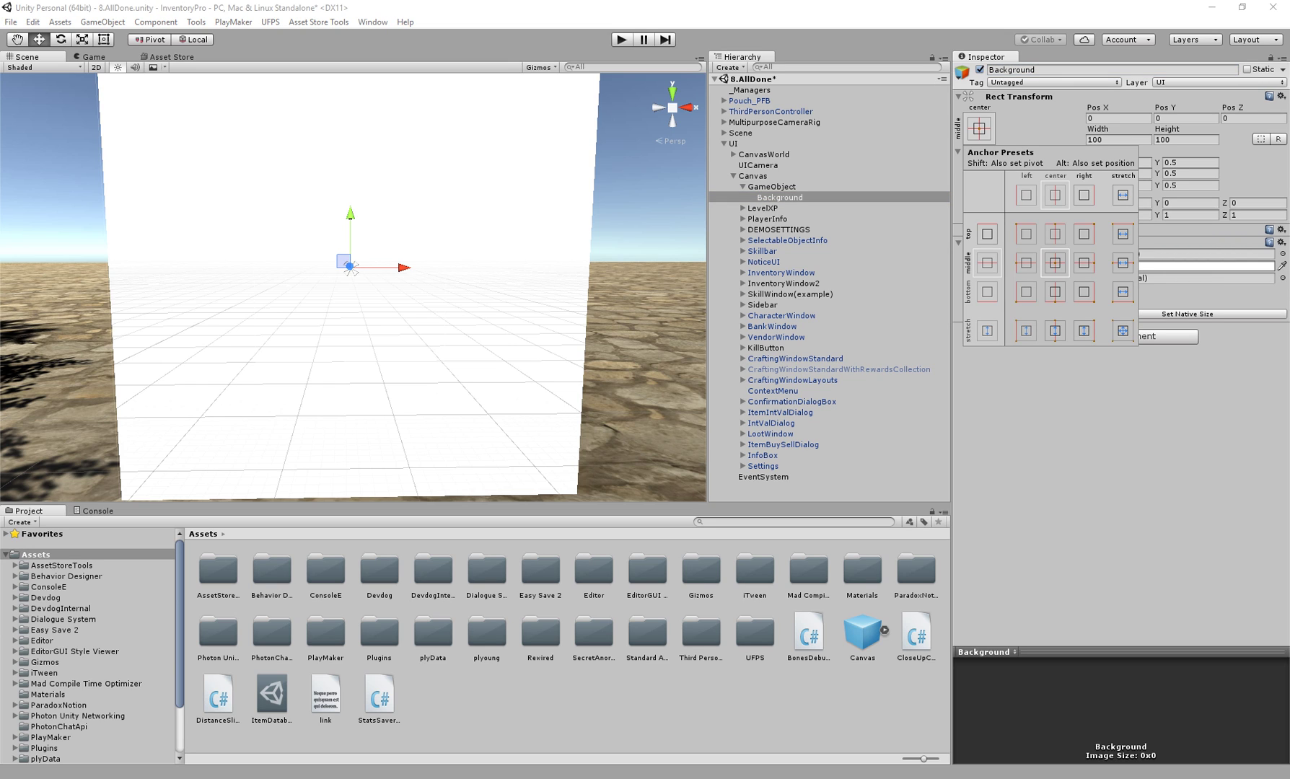
left_click(1122, 331)
left_click(1119, 118)
type("0")
key("Tab")
type("0")
key("Tab")
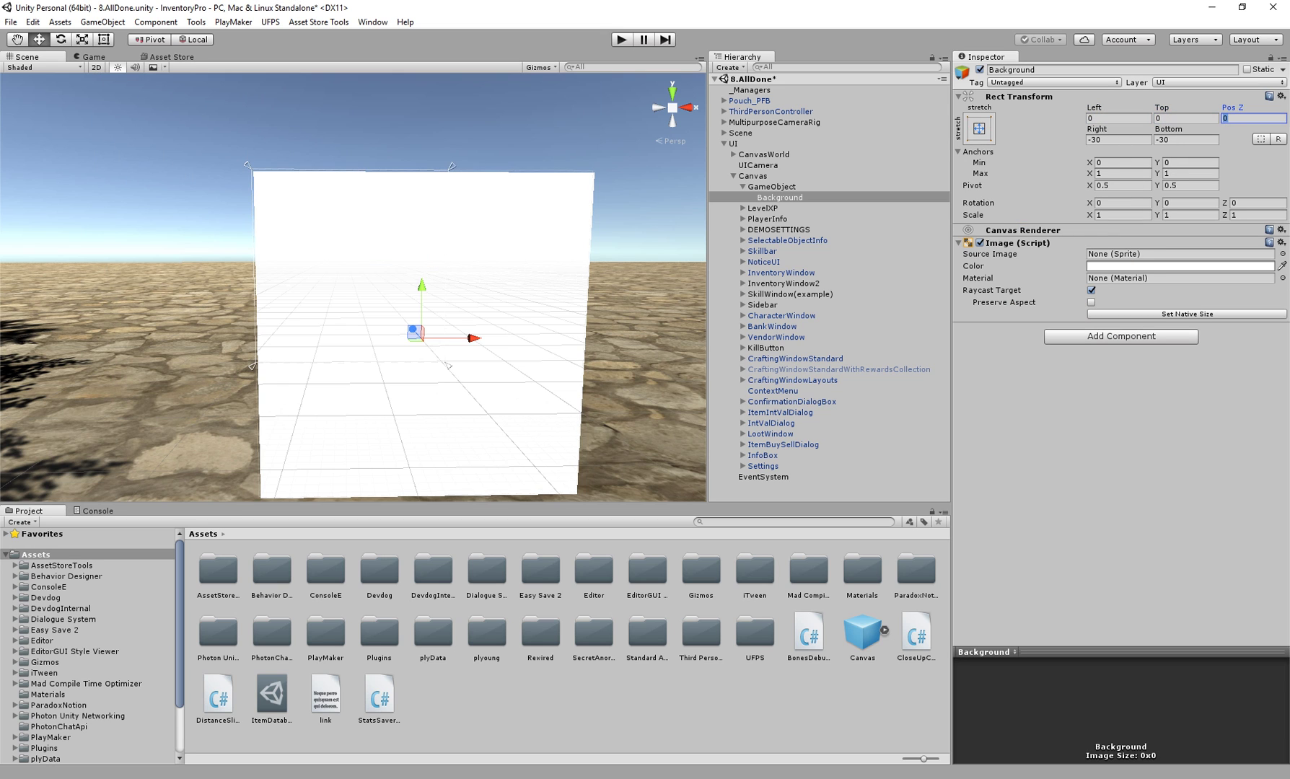
key("Tab")
type("0")
key("Tab")
type("0")
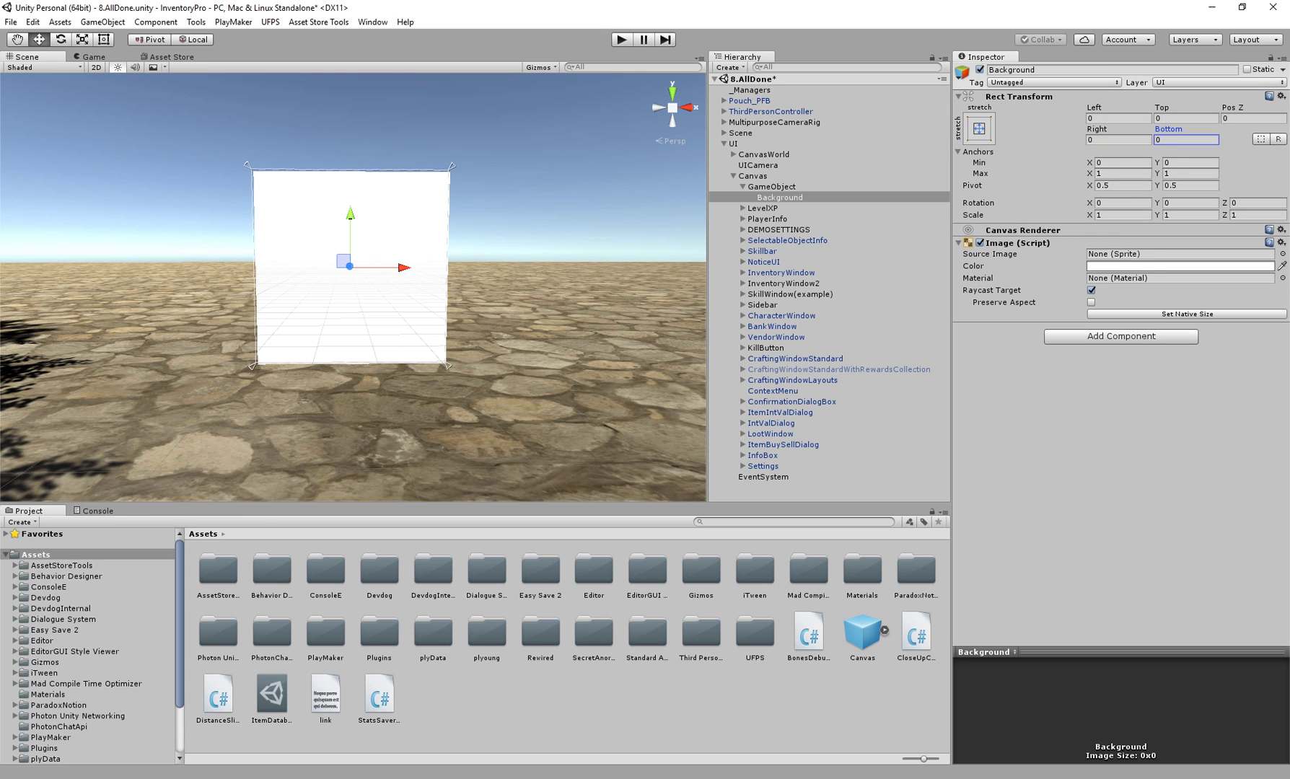
Set the Background image's source sprite to IconDefault
left_click(1283, 254)
type("default")
key("Right")
key("Right")
key("Return")
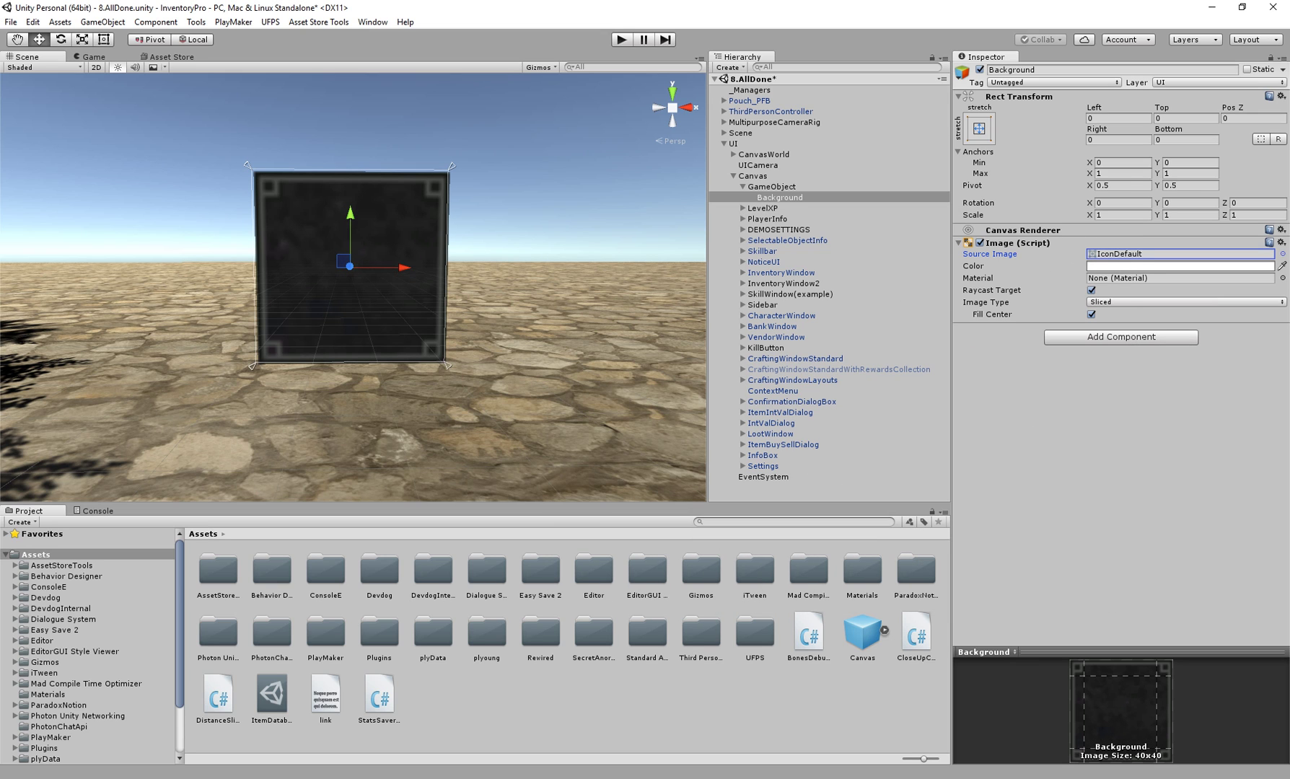
right_click_drag(354, 289, 321, 278)
Copy the Image component from Background and paste it as a new component on the parent slot object
left_click(771, 187)
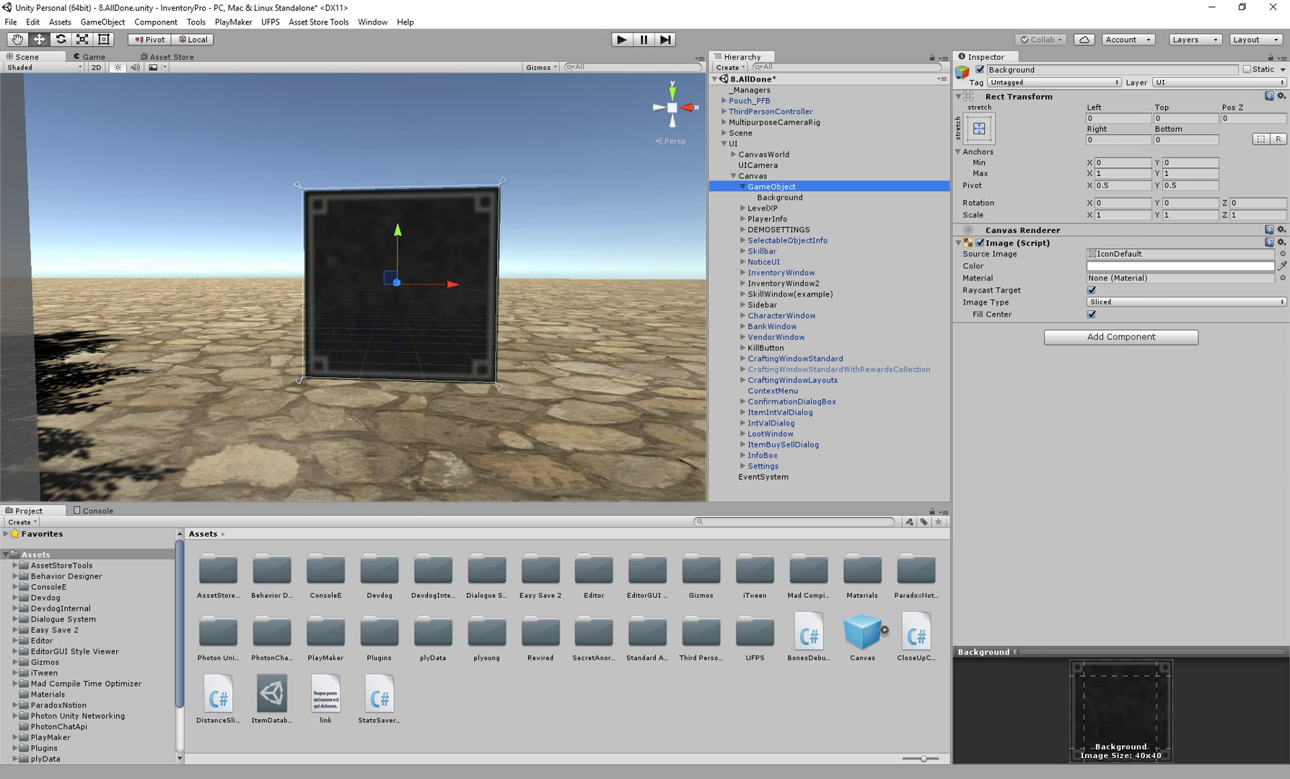
left_click(780, 198)
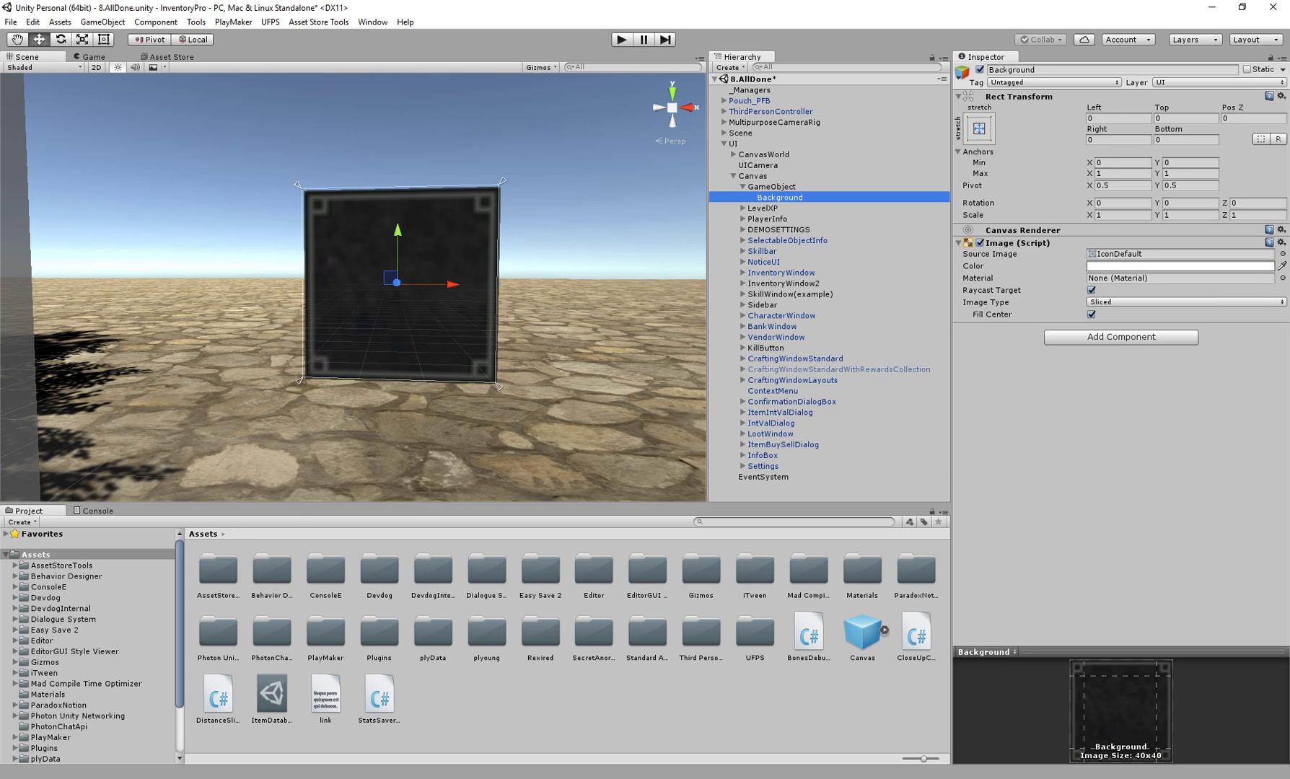
right_click(1020, 243)
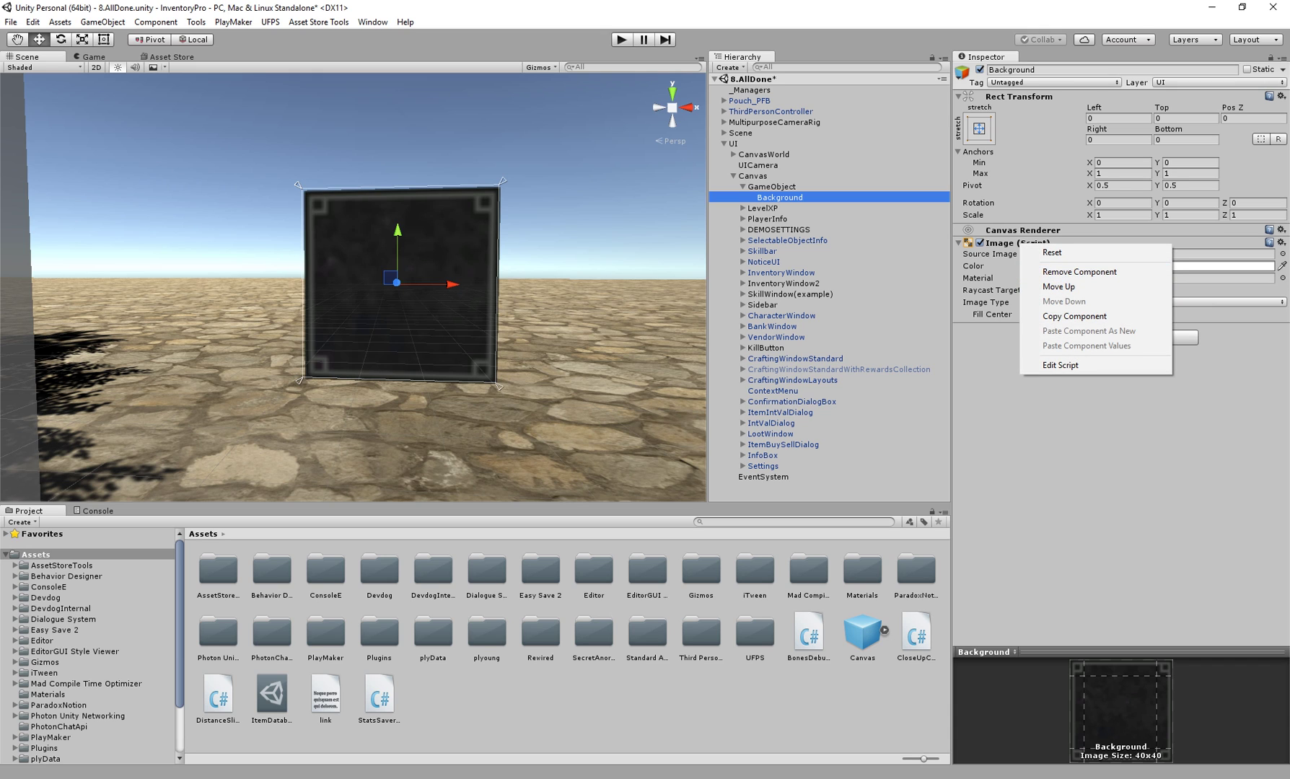
left_click(1075, 316)
left_click(772, 186)
right_click(1022, 231)
left_click(1050, 317)
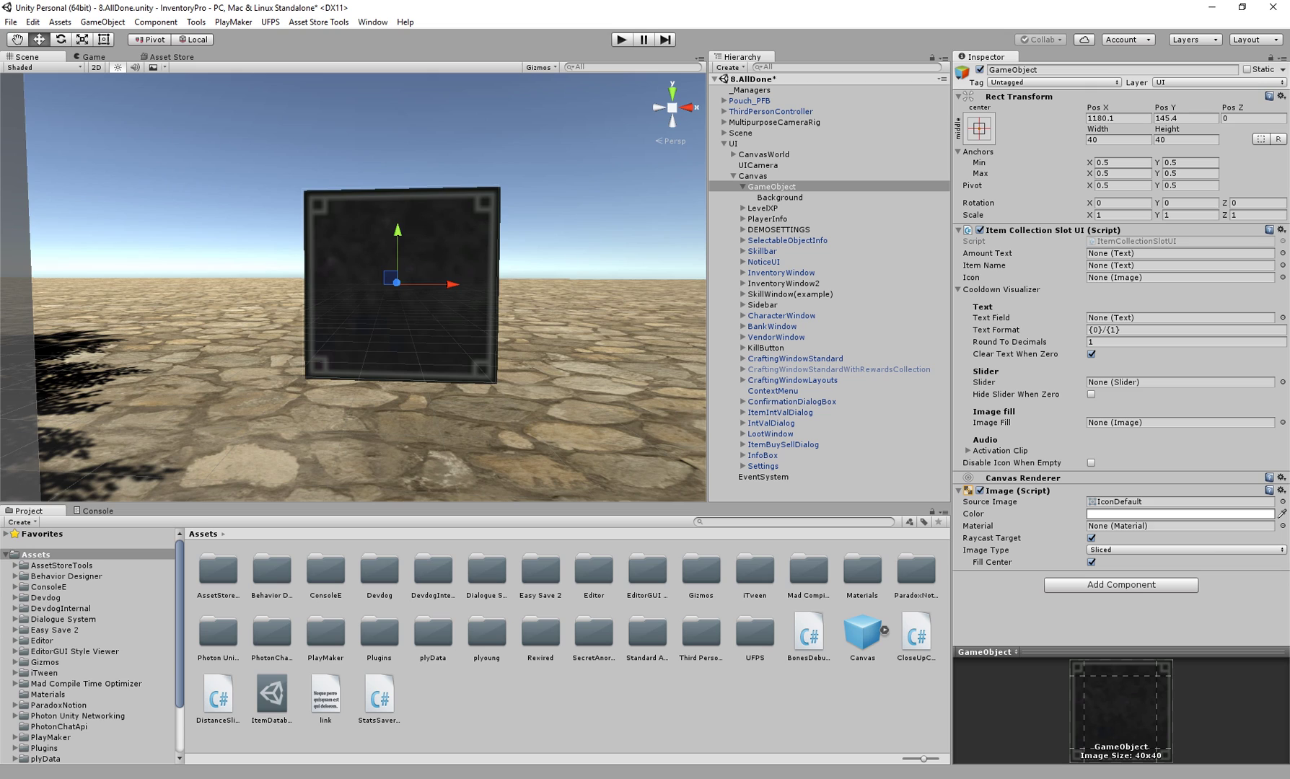
Rename the Background child object to ItemIcon
left_click(779, 198)
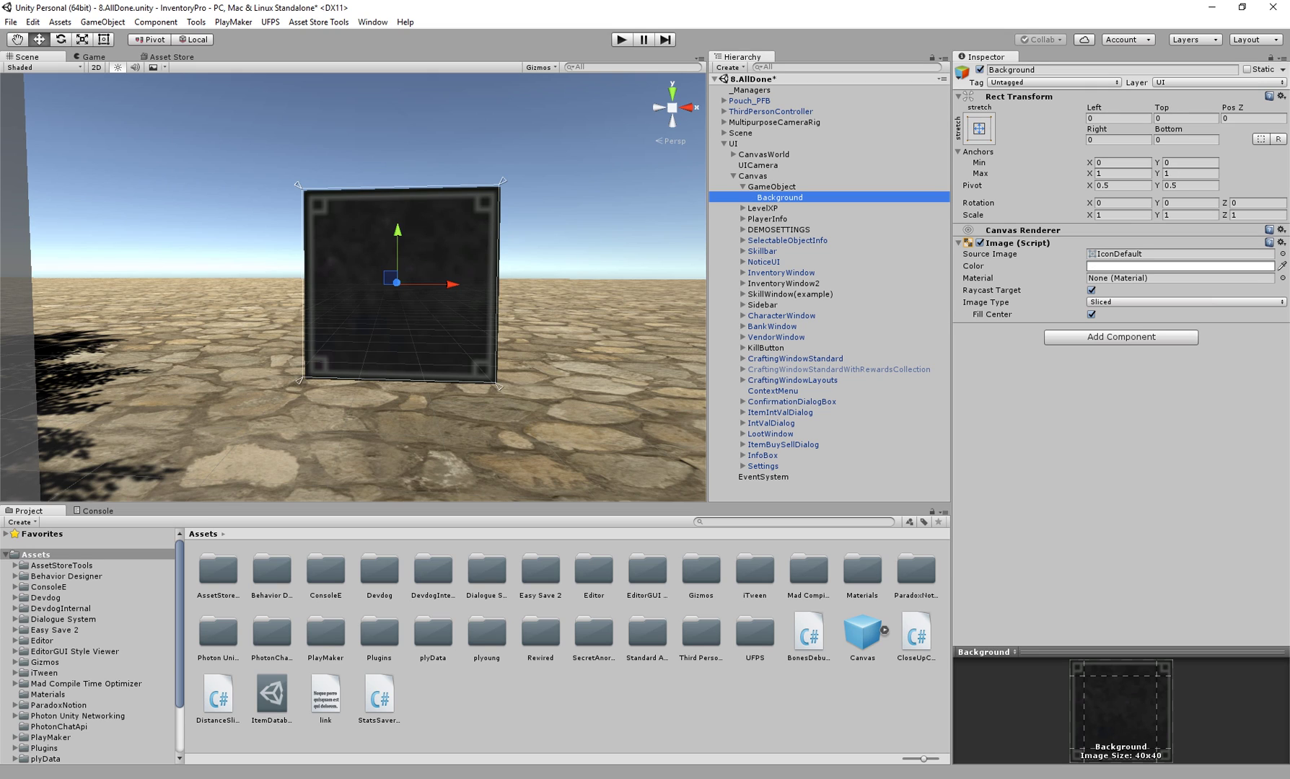
left_click(1055, 70)
type("I")
type("ItemIcon")
key("Return")
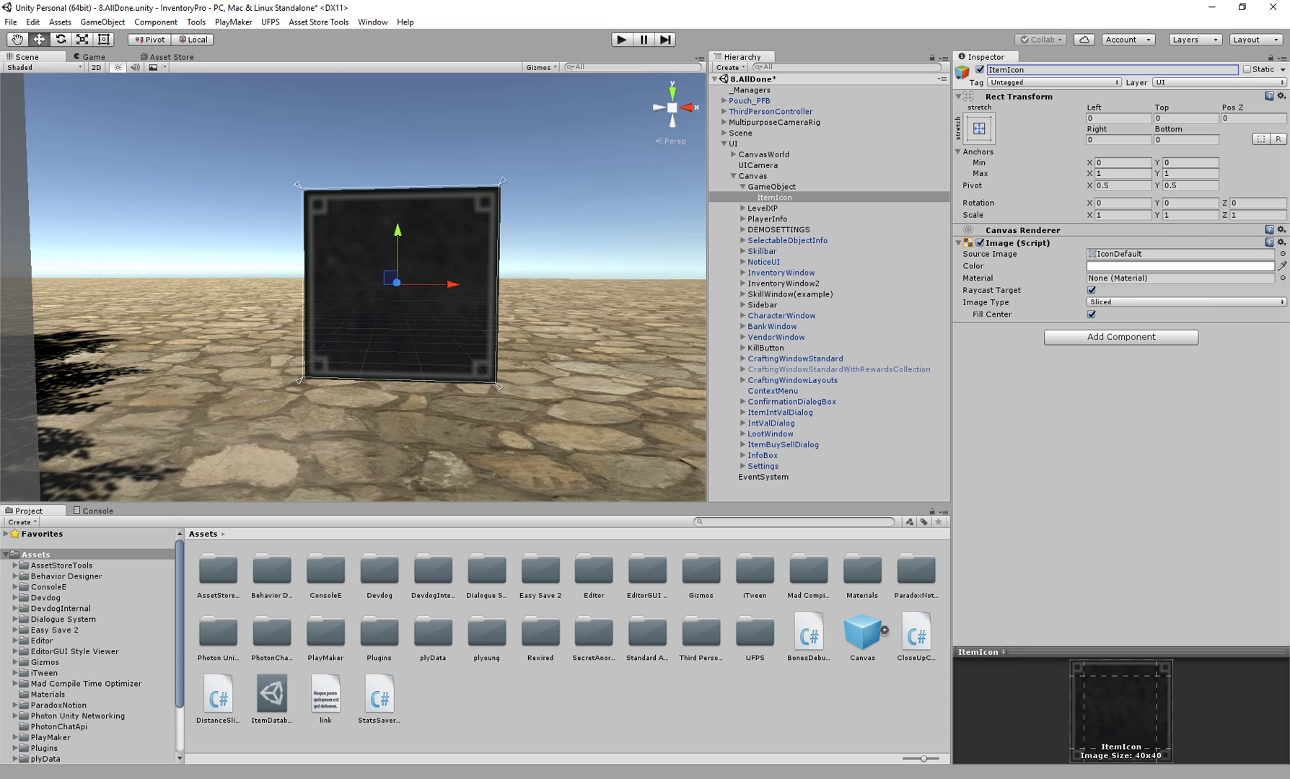
Set ItemIcon's source sprite to the red potion flask Icons_60
left_click(1283, 254)
scroll(856, 390, "down", 10)
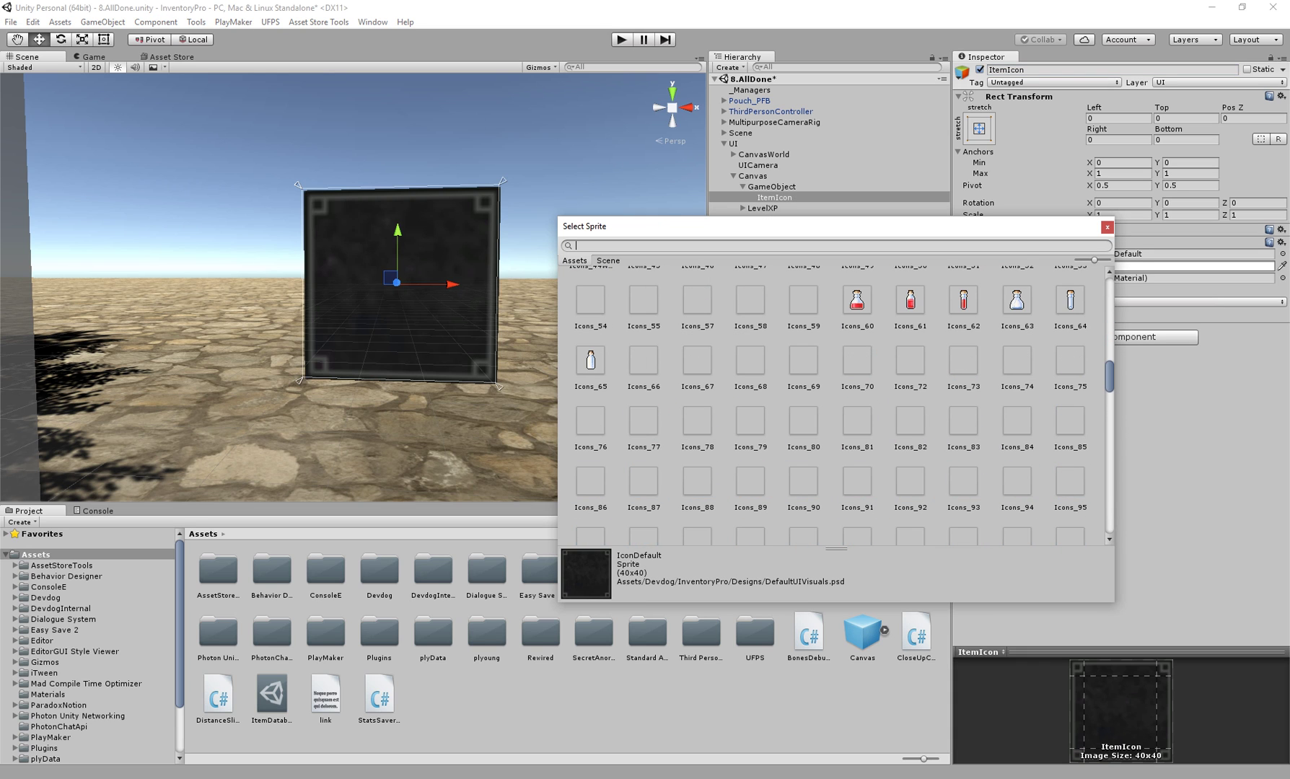
left_click(856, 300)
double_click(857, 300)
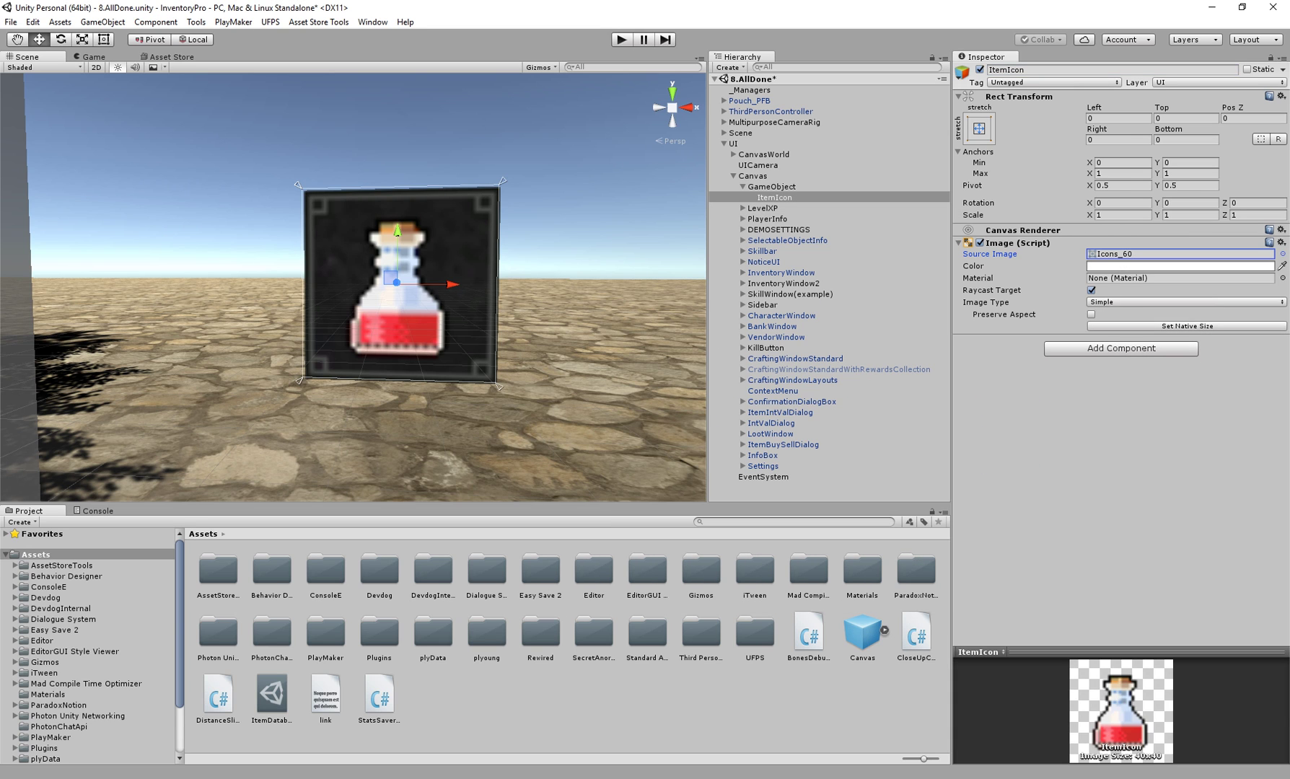
left_click_drag(476, 304, 451, 299, "alt")
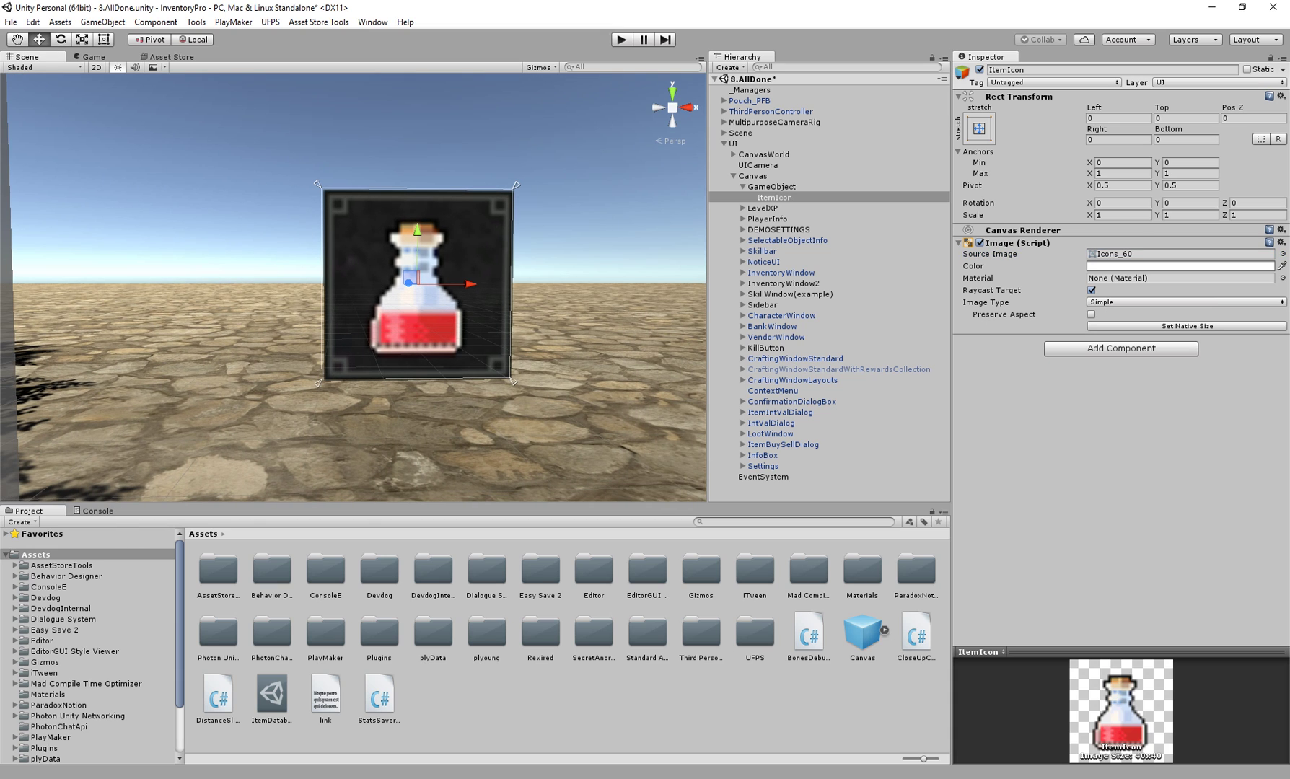
Turn off Raycast Target on ItemIcon's Image component, leaving it on for the parent slot object
left_click(993, 291)
left_click(772, 187)
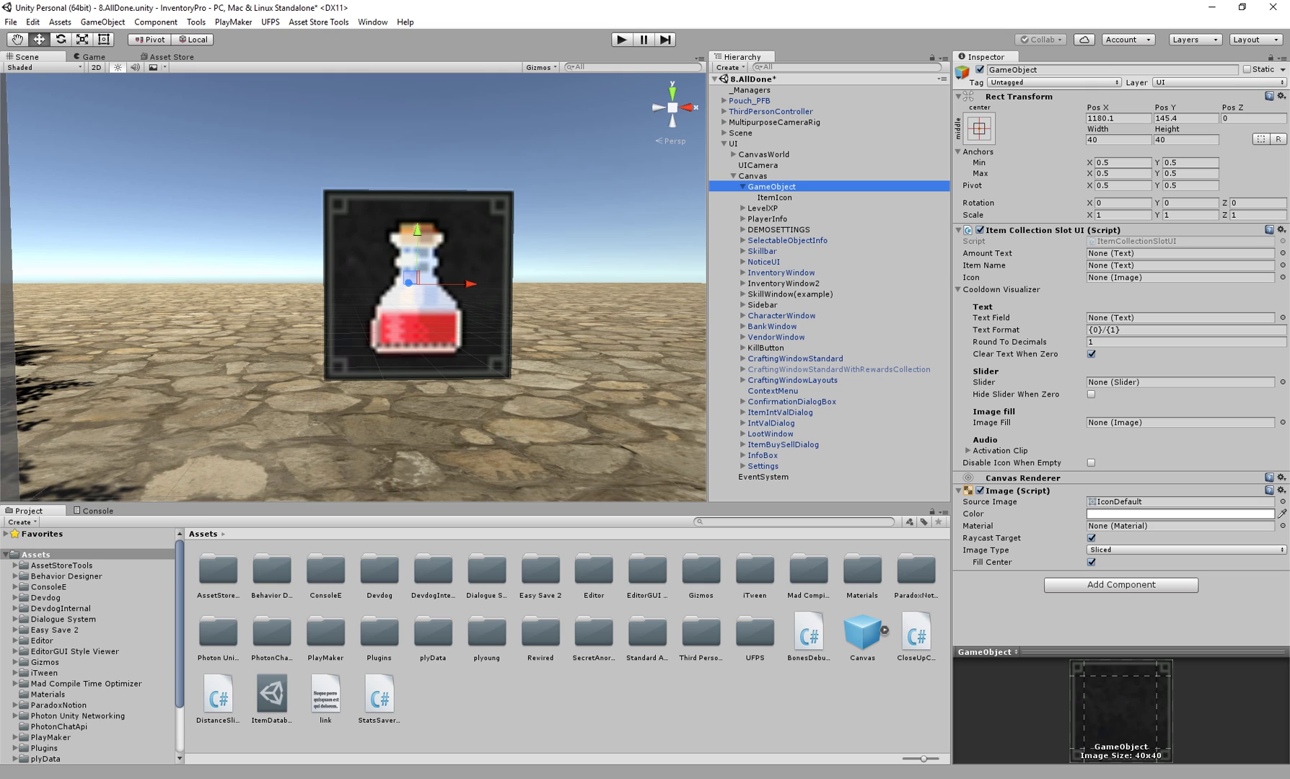
left_click(992, 538)
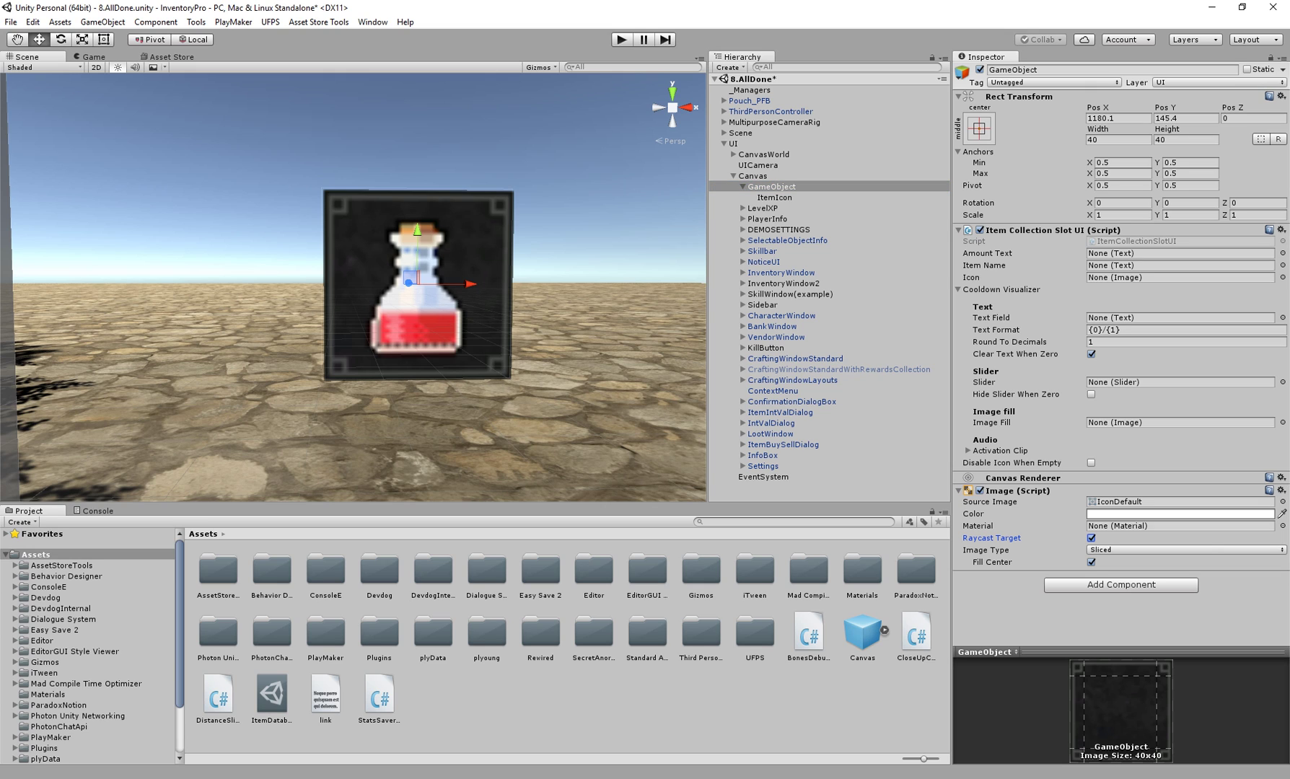
left_click(775, 197)
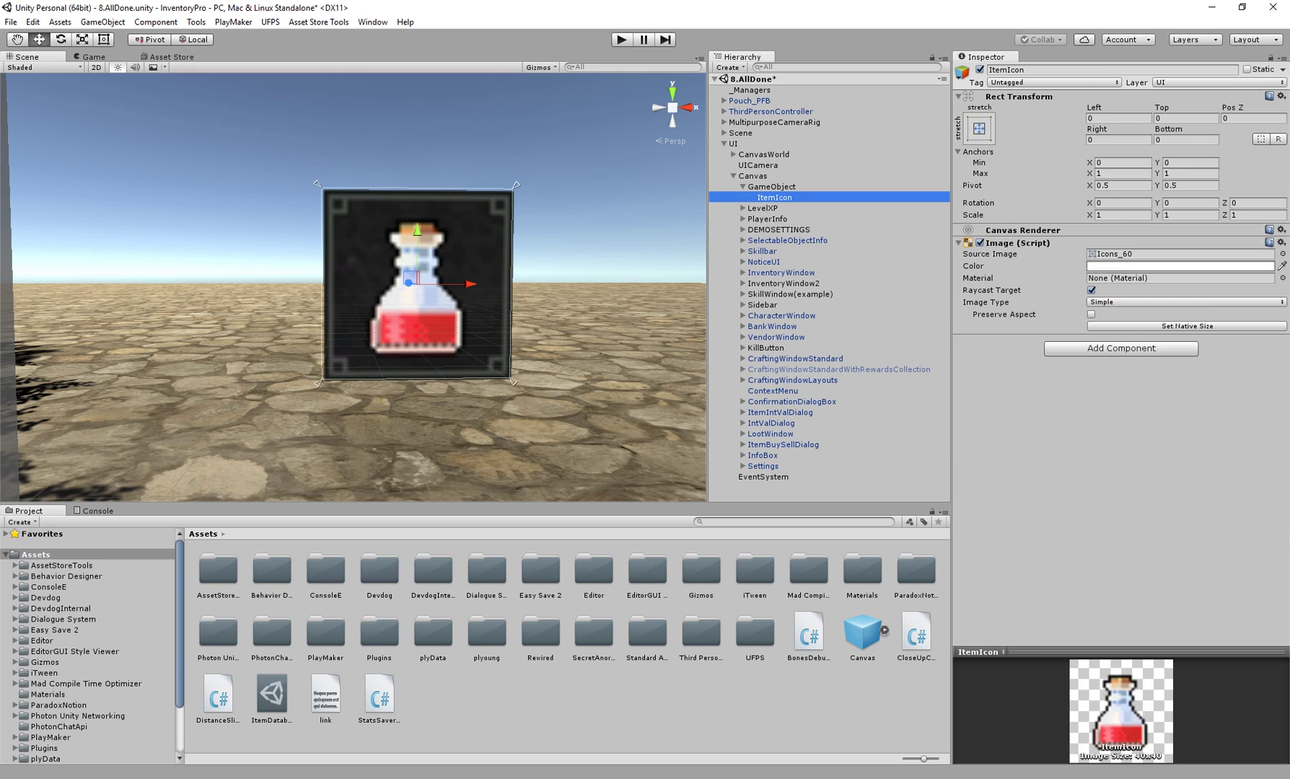
left_click(1091, 290)
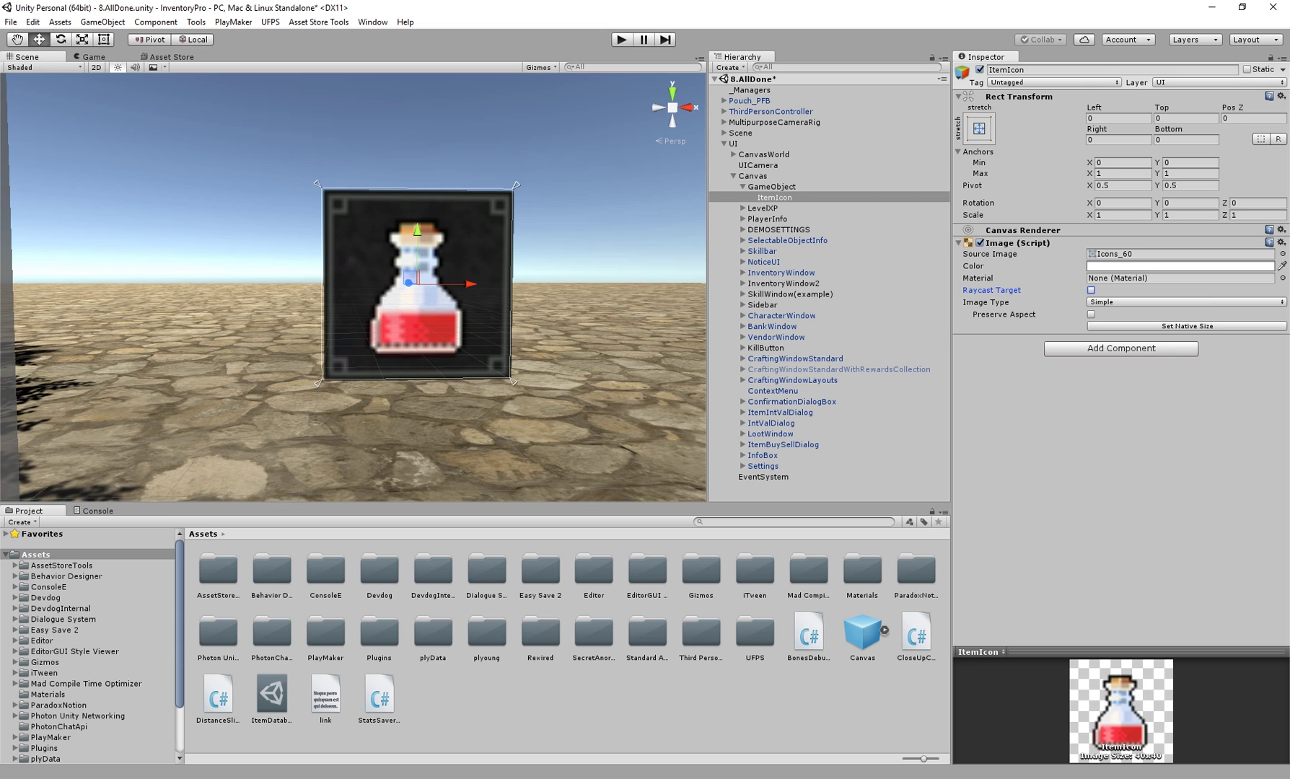
Assign the ItemIcon image to the Icon reference of the parent object's Item Collection Slot UI component
left_click(1126, 279)
left_click(772, 187)
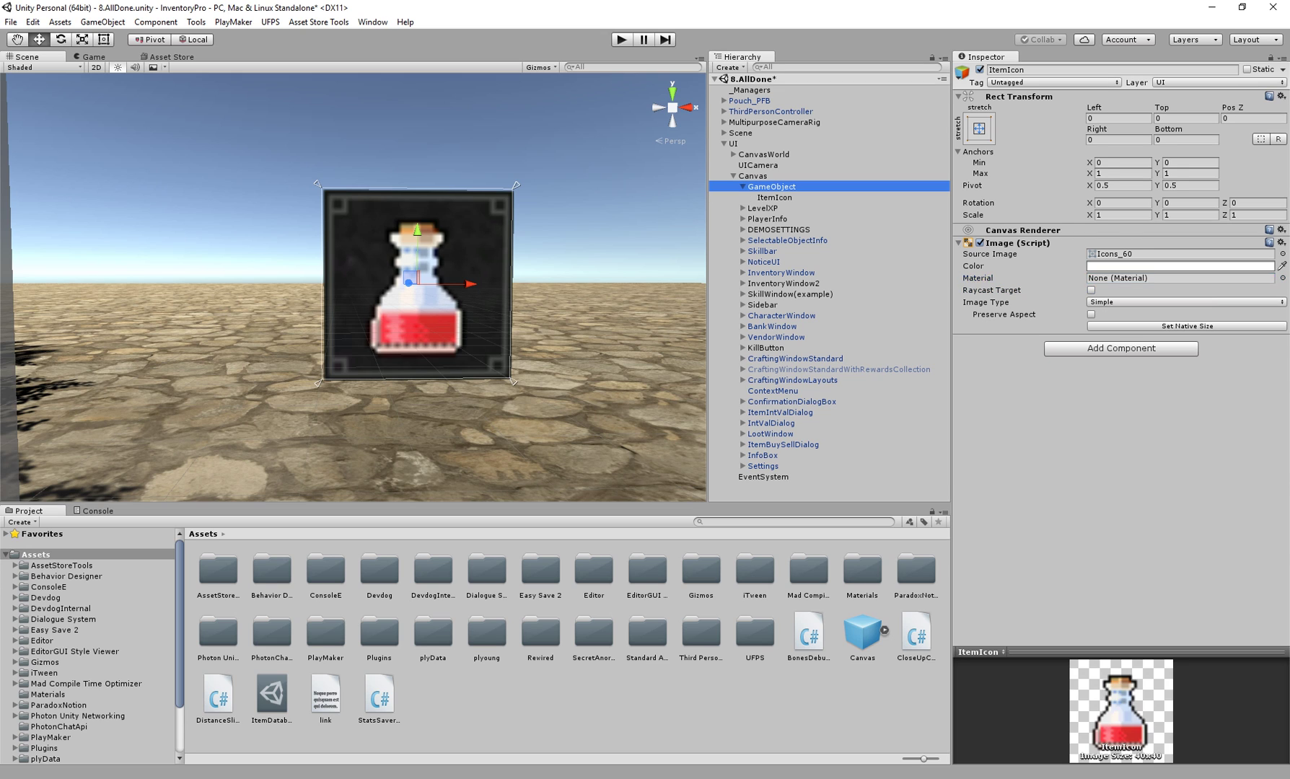
left_click_drag(774, 198, 1131, 278)
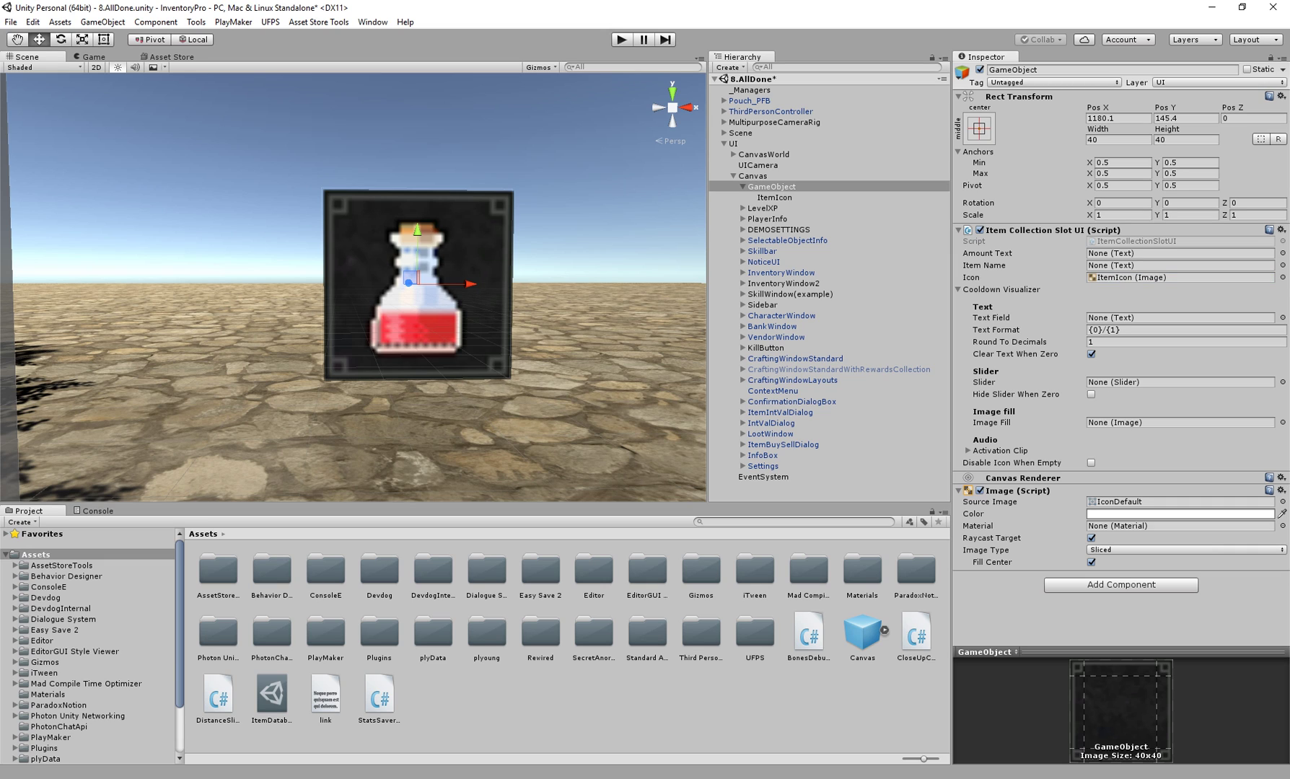
left_click(1126, 253)
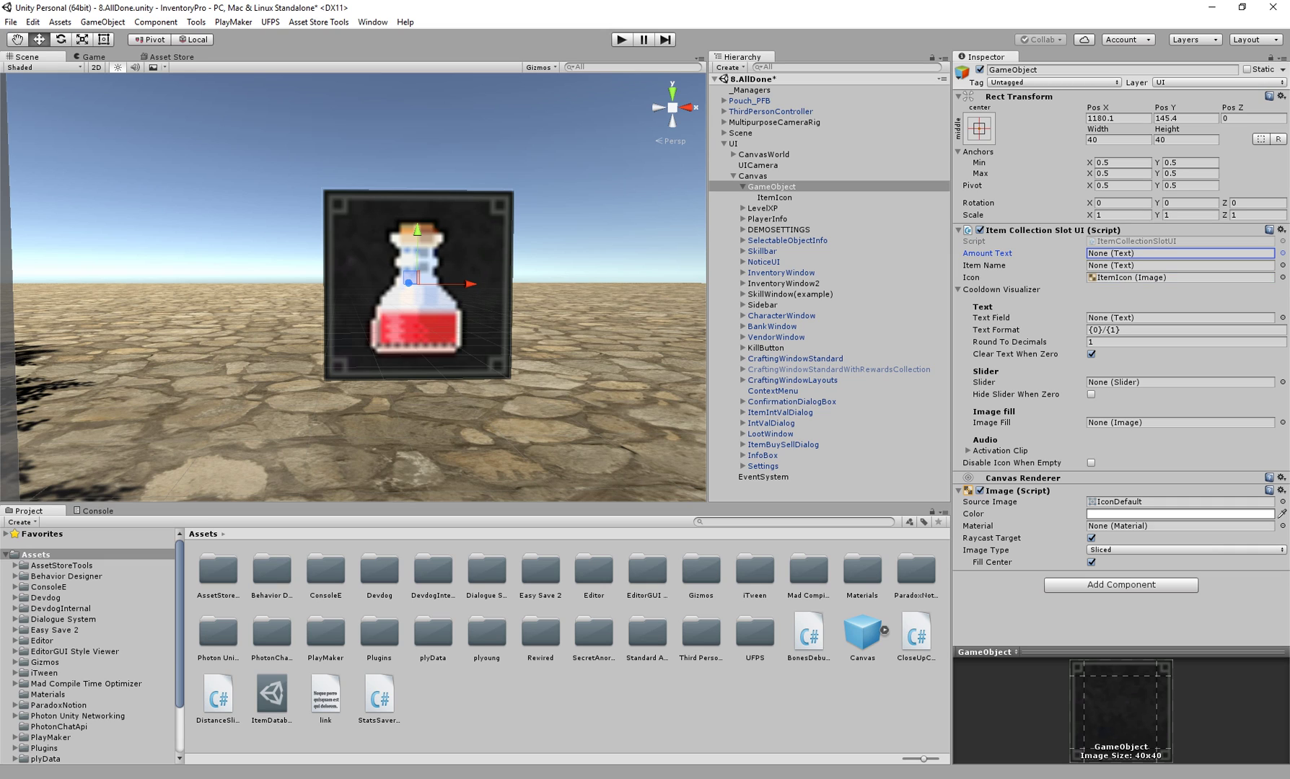
left_click(1126, 266)
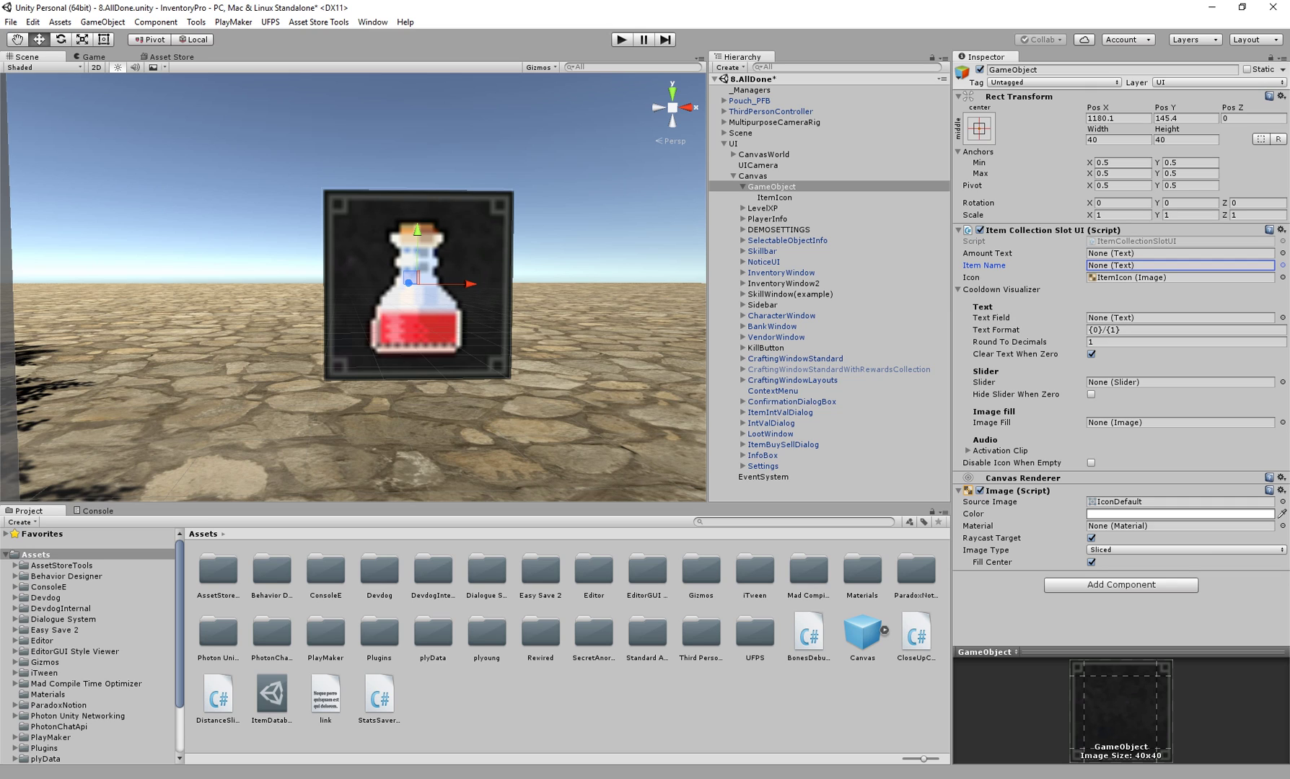
left_click(1126, 254)
left_click(1126, 265)
left_click(1125, 254)
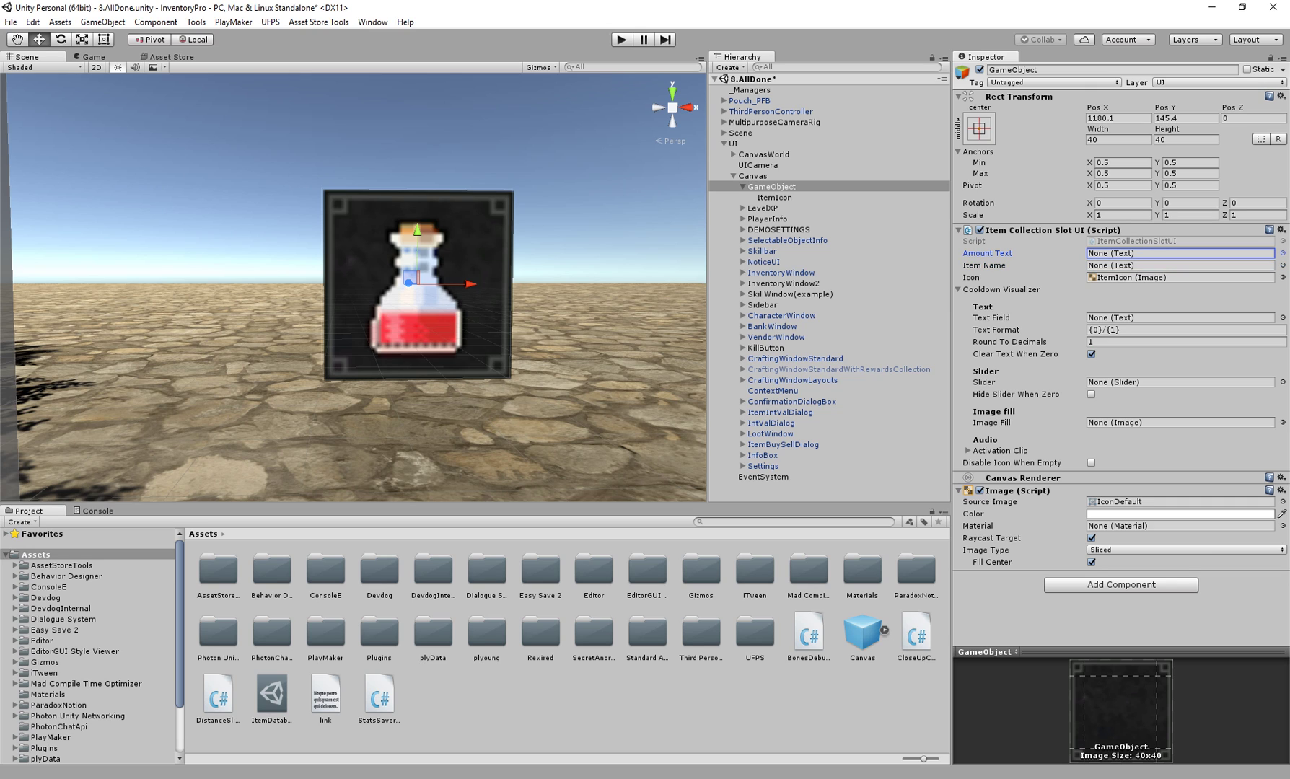
left_click(1125, 265)
left_click(1126, 253)
left_click(1126, 265)
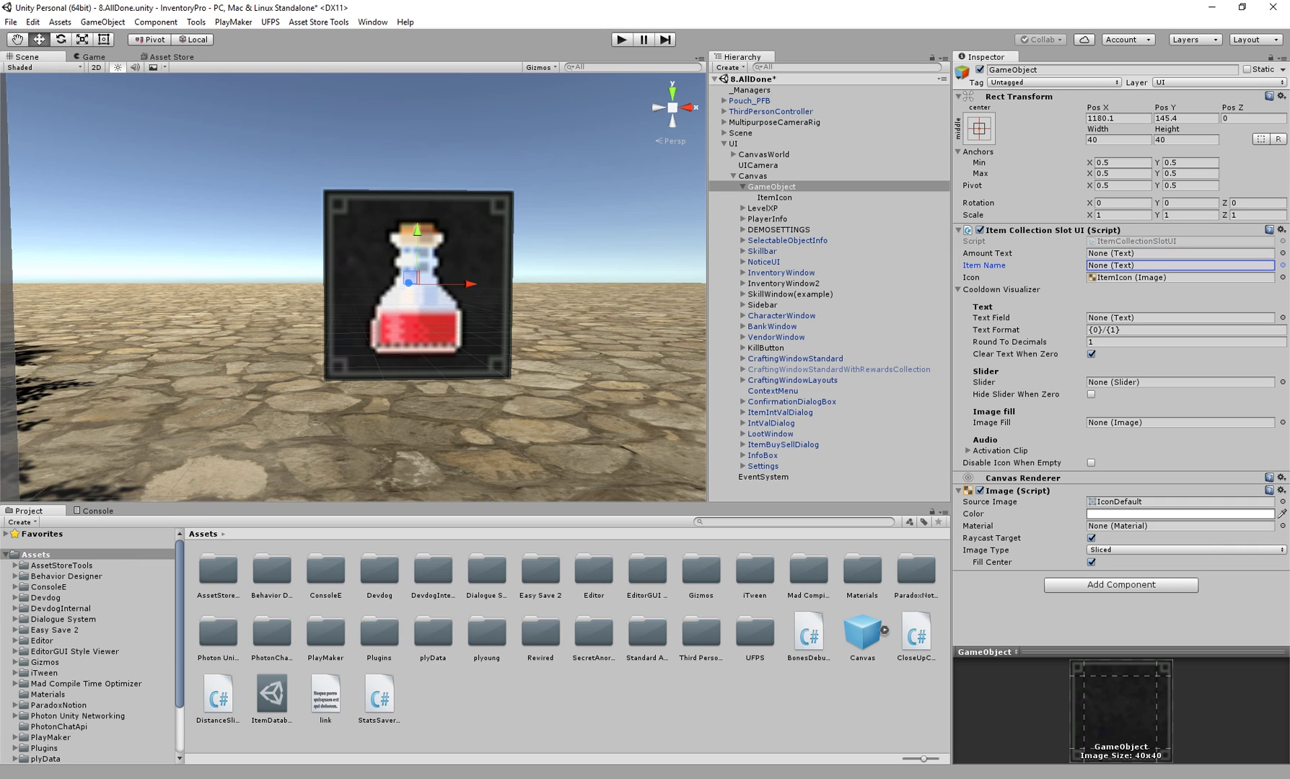
left_click(1125, 253)
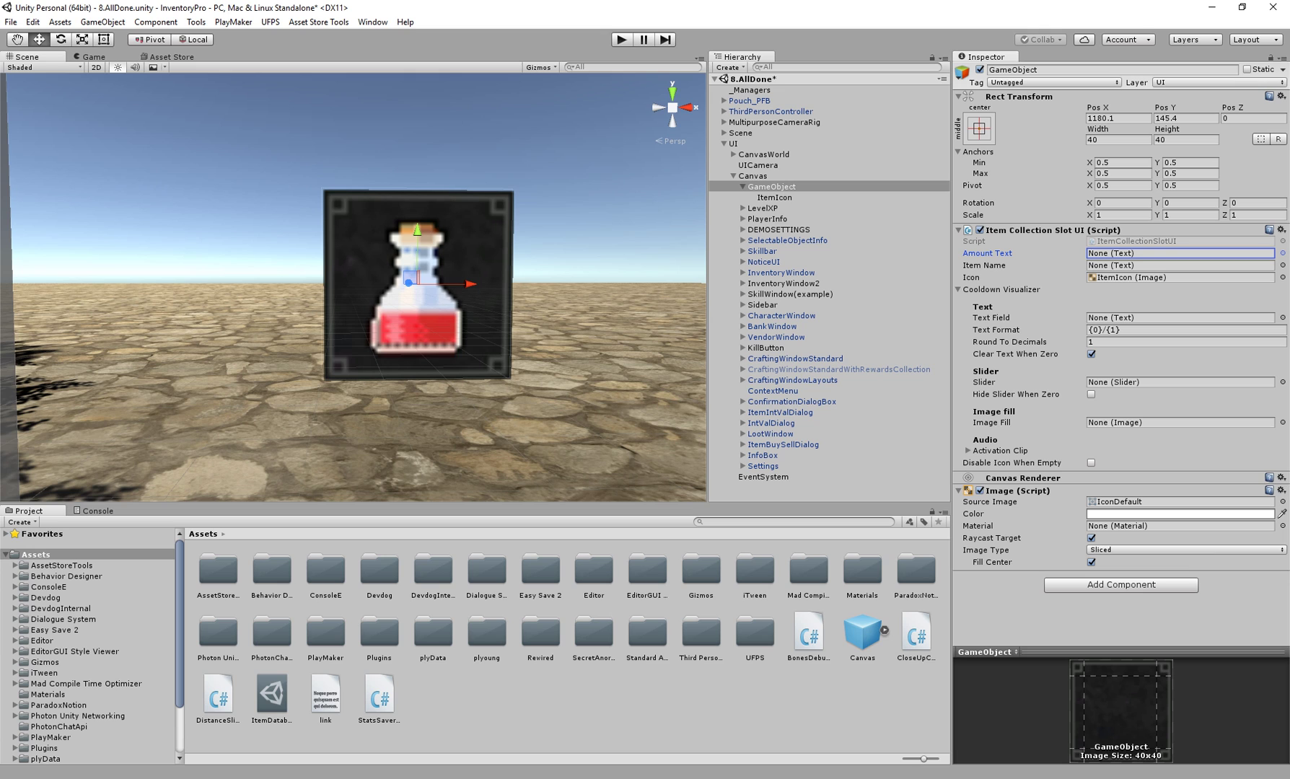
Add a UI Text child to the slot object and name it StackSize
right_click(783, 187)
mouse_move(840, 387)
left_click(706, 388)
left_click(1046, 70)
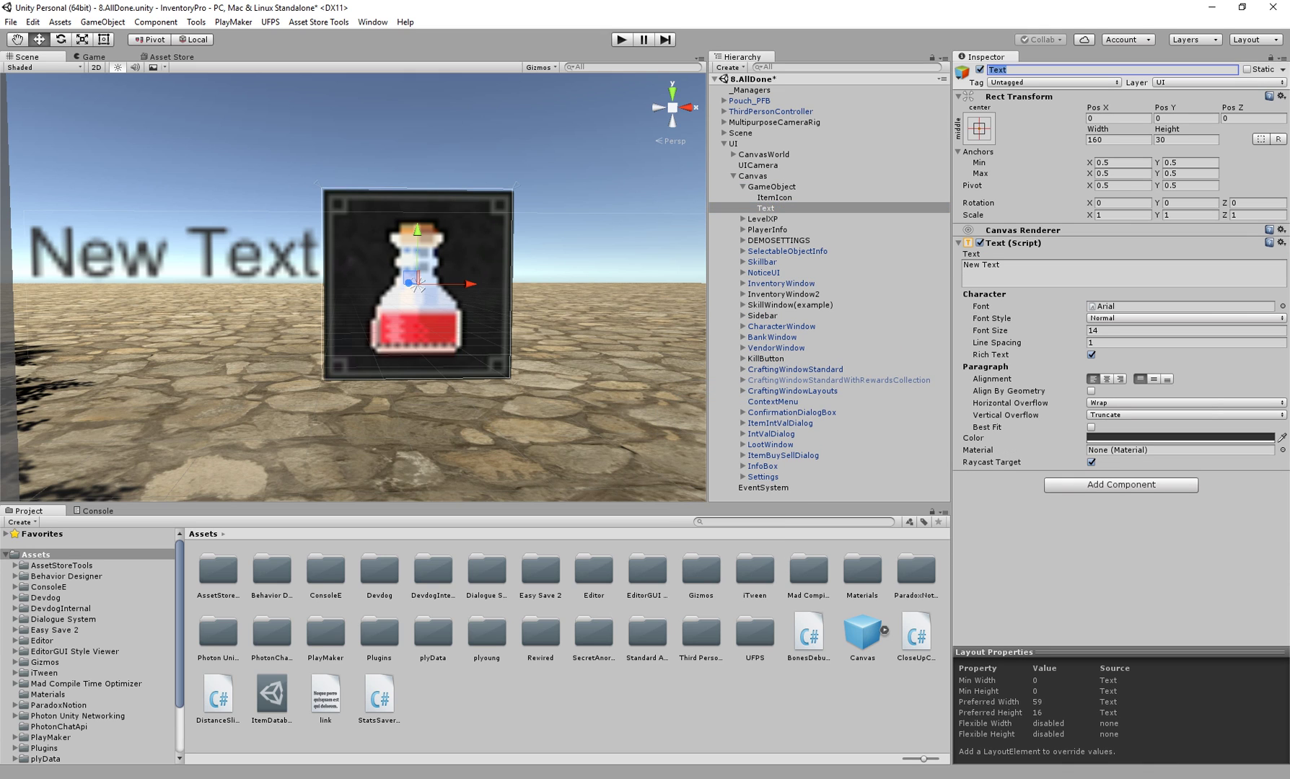
type("Stacik")
key("BackSpace")
type("kSize")
key("Return")
Anchor StackSize to the slot's top-right corner with Pos X and Pos Y at 0, and set its width to 30
left_click(979, 128)
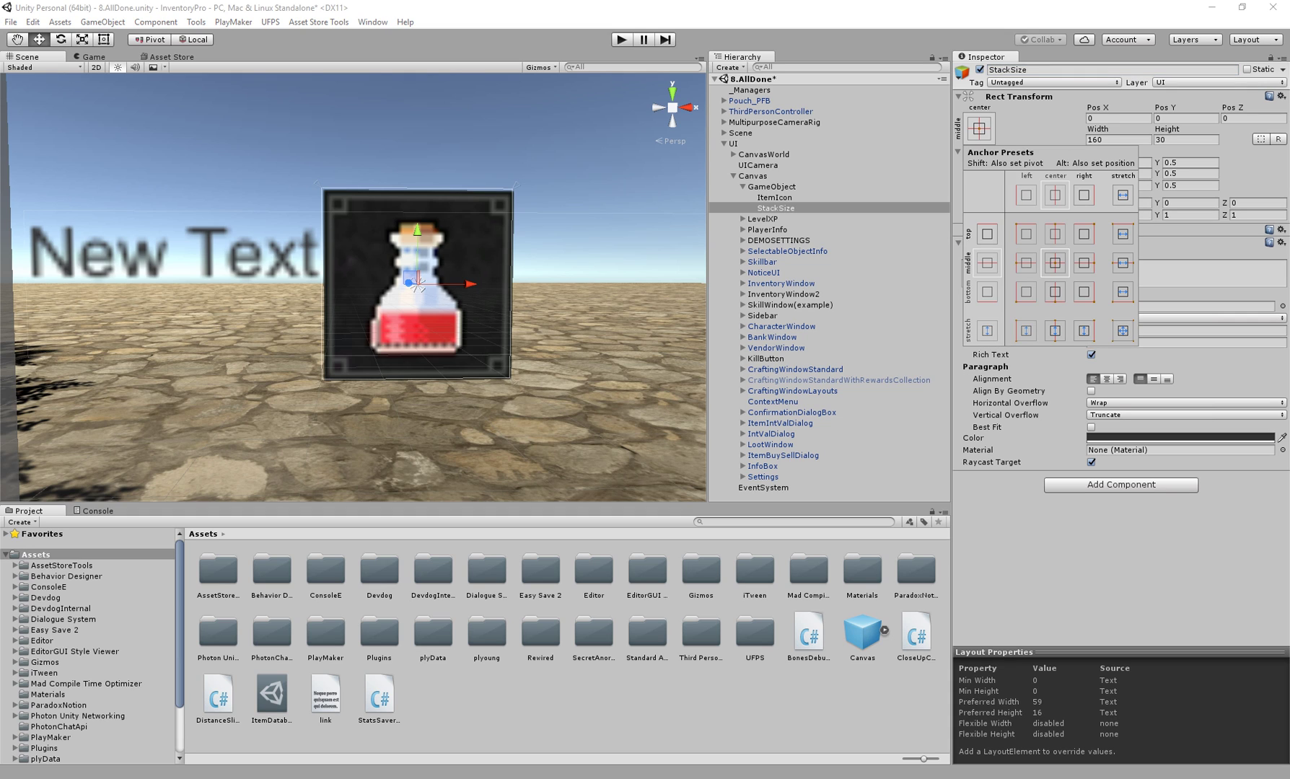
left_click(1084, 234)
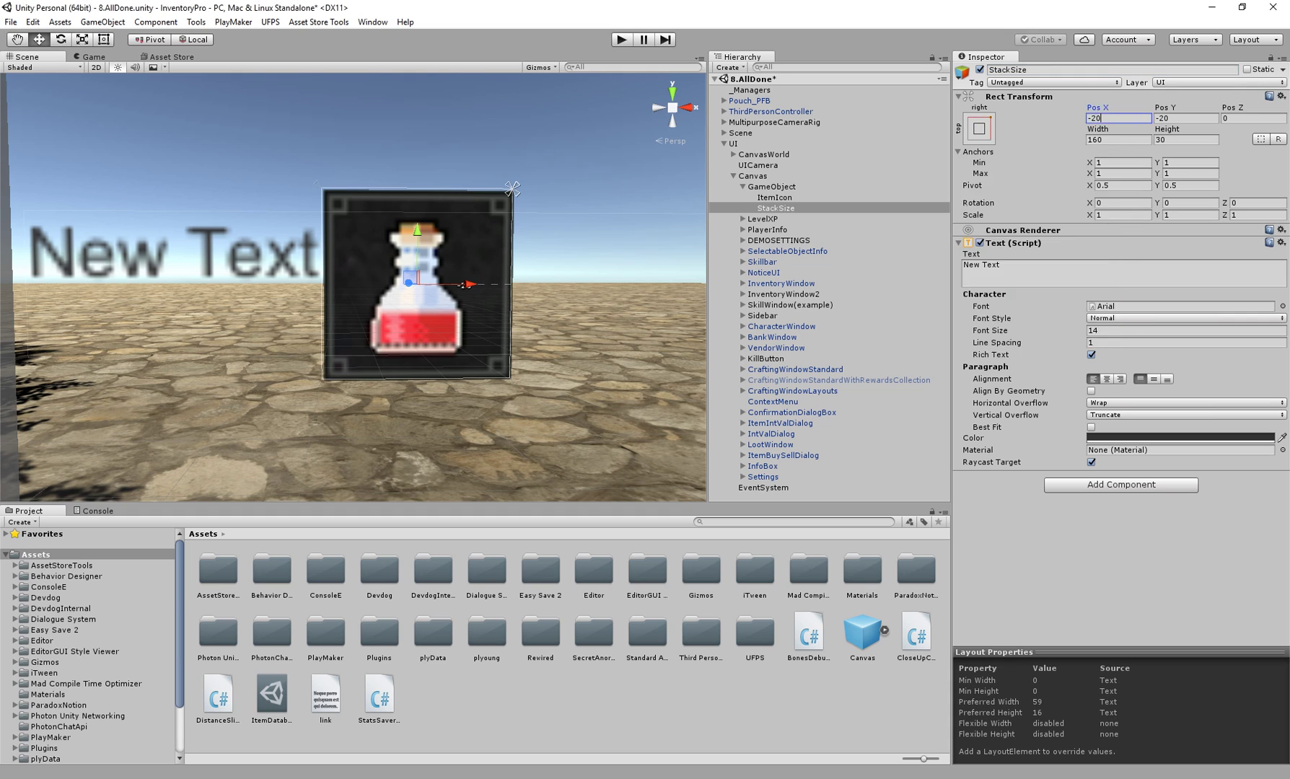
type("0")
key("Tab")
type("0")
key("Tab")
key("Tab")
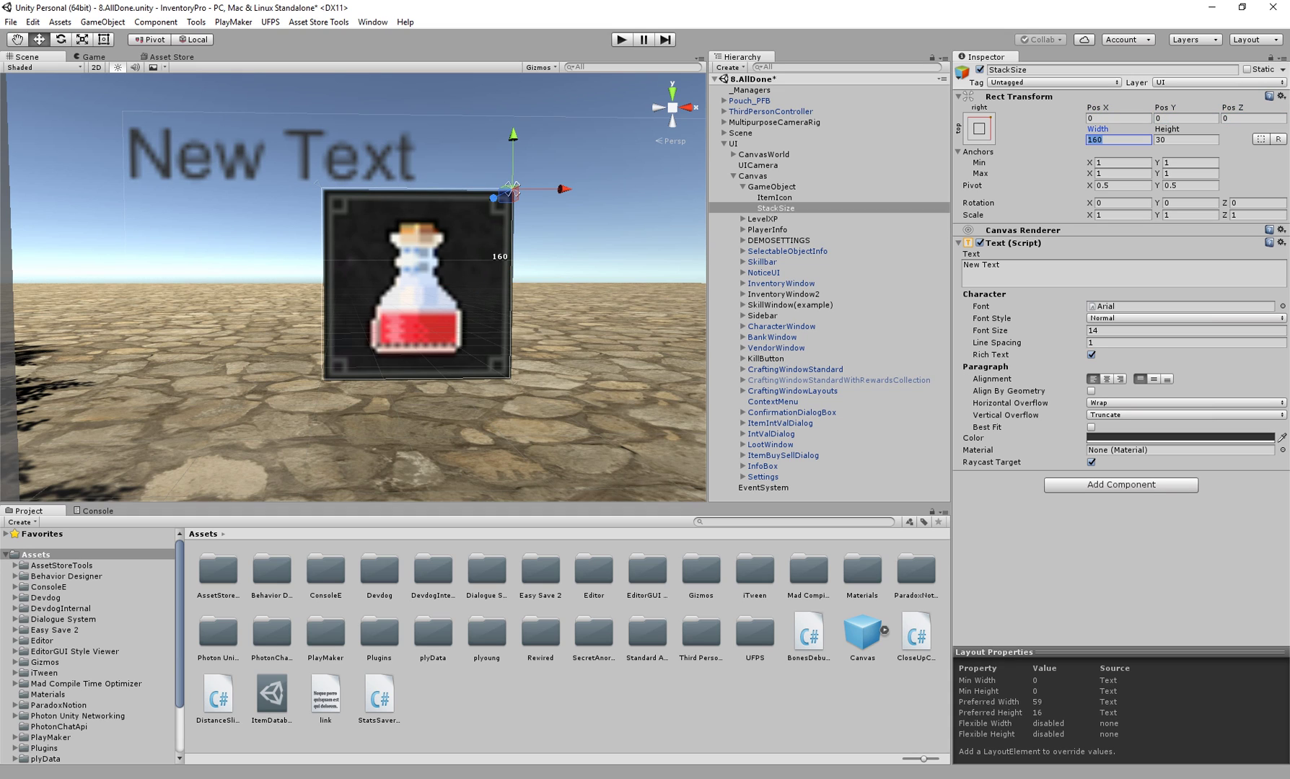
type("30")
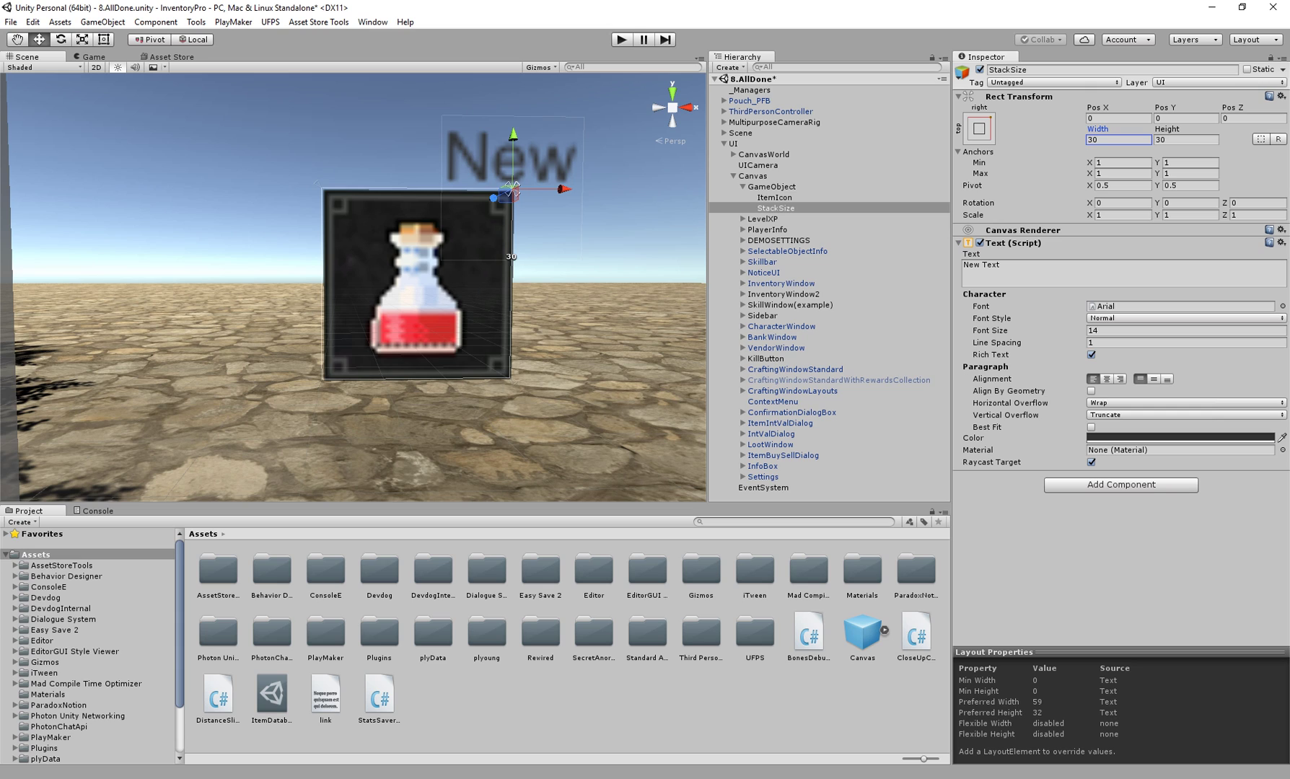
Set StackSize's pivot to X 1, Y 1 and reset its Pos X and Pos Y to 0
left_click(1189, 186)
type("1")
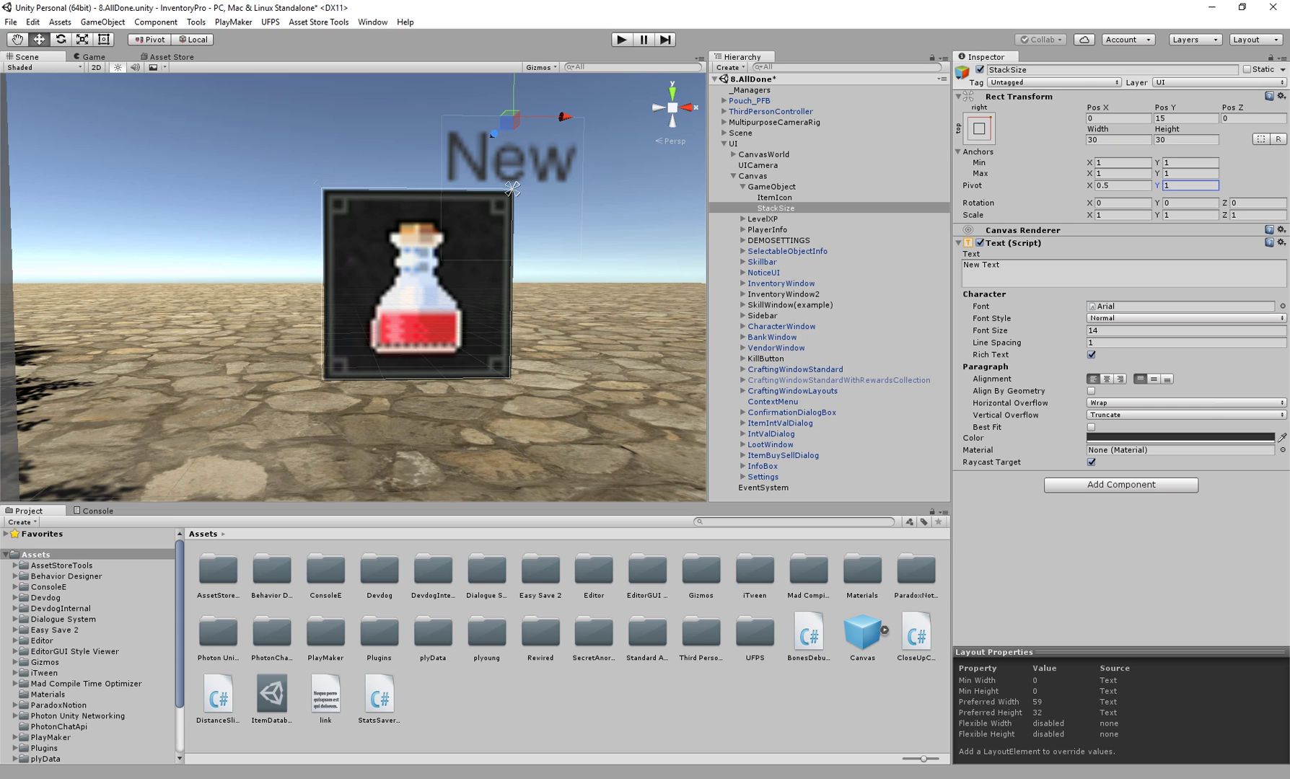
left_click(1122, 185)
type("0")
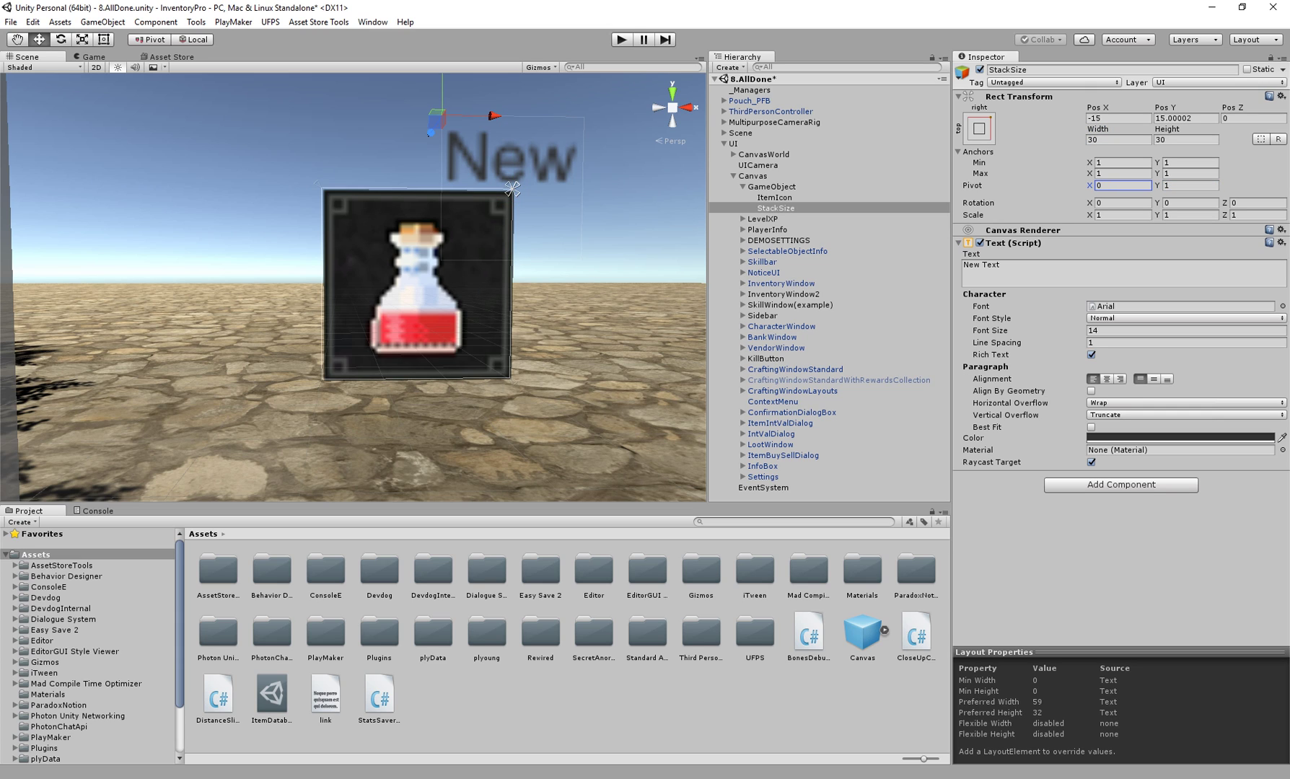
key("BackSpace")
type("1")
key("Tab")
left_click(1118, 117)
type("0")
key("Tab")
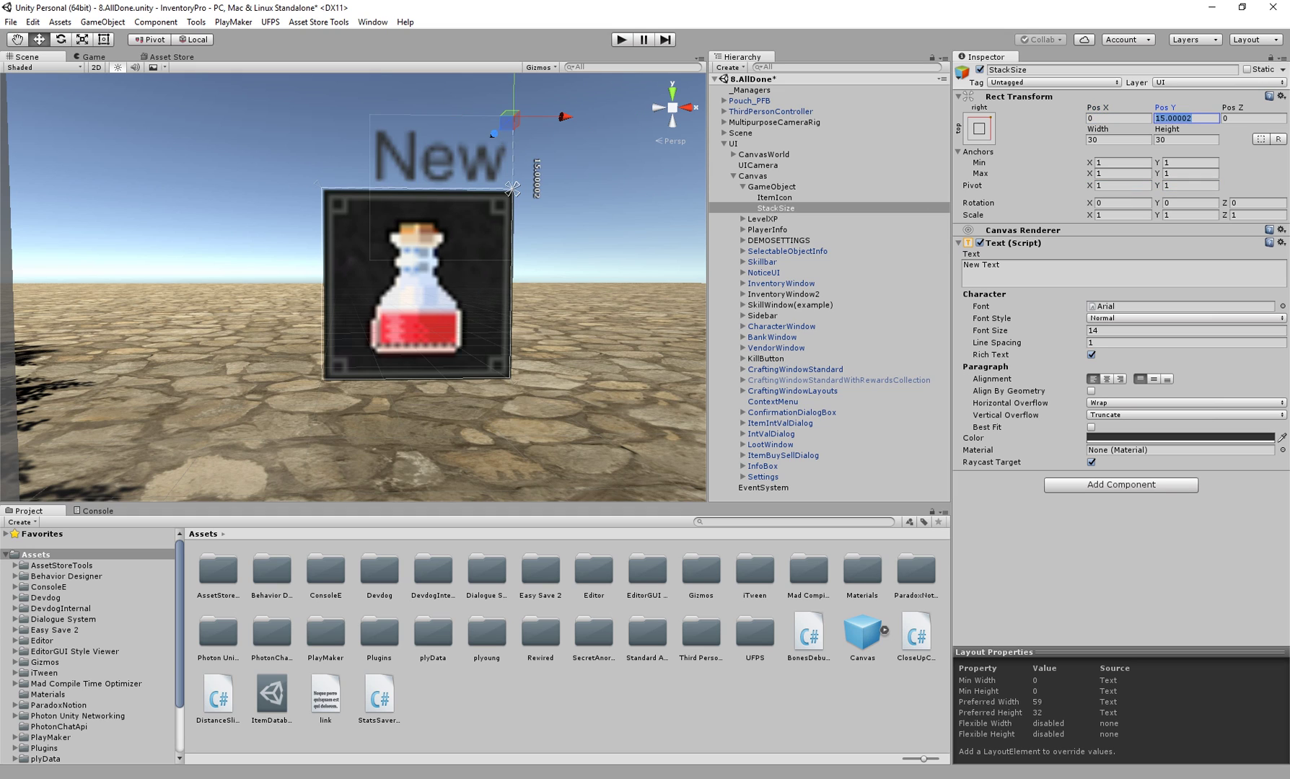
type("0")
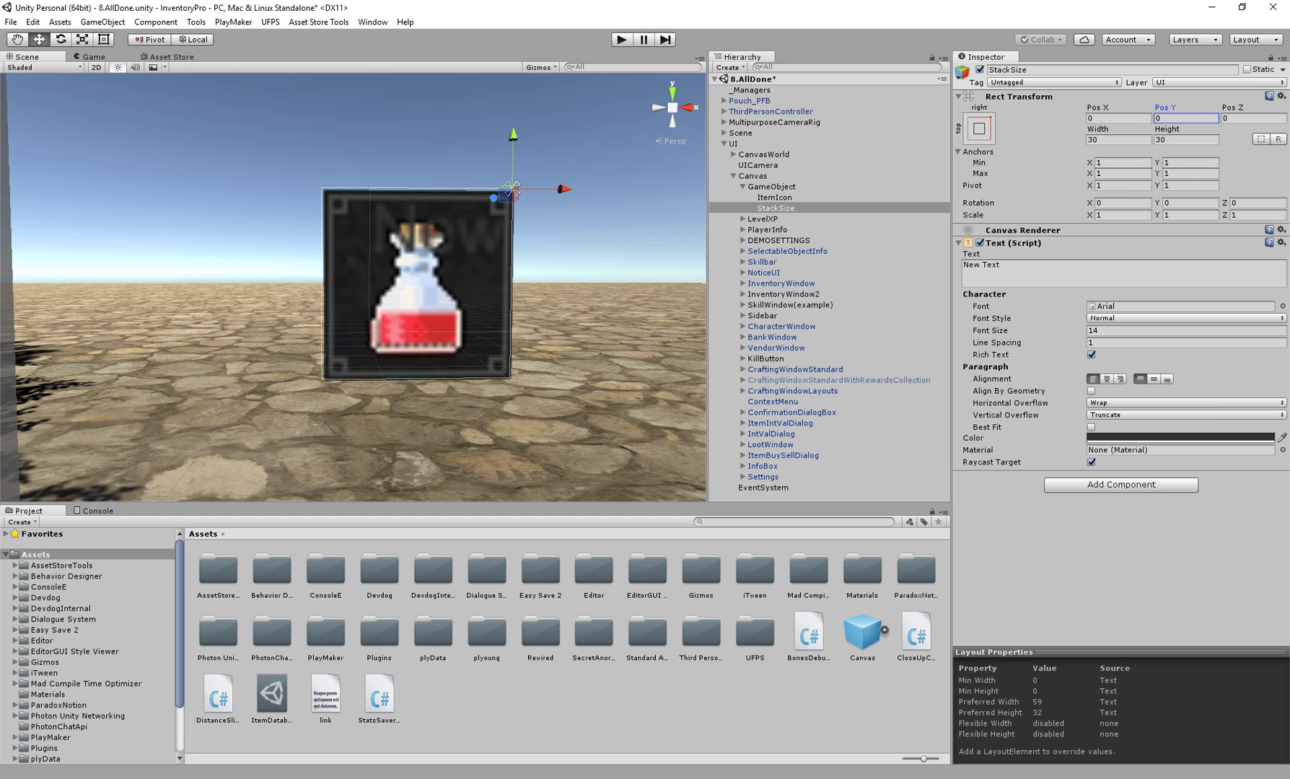
Make the StackSize text white at font size 12 and turn off its Raycast Target
left_click(1140, 438)
left_click_drag(971, 426, 951, 374)
left_click(1083, 320)
left_click(1091, 462)
left_click(1118, 331)
type("12")
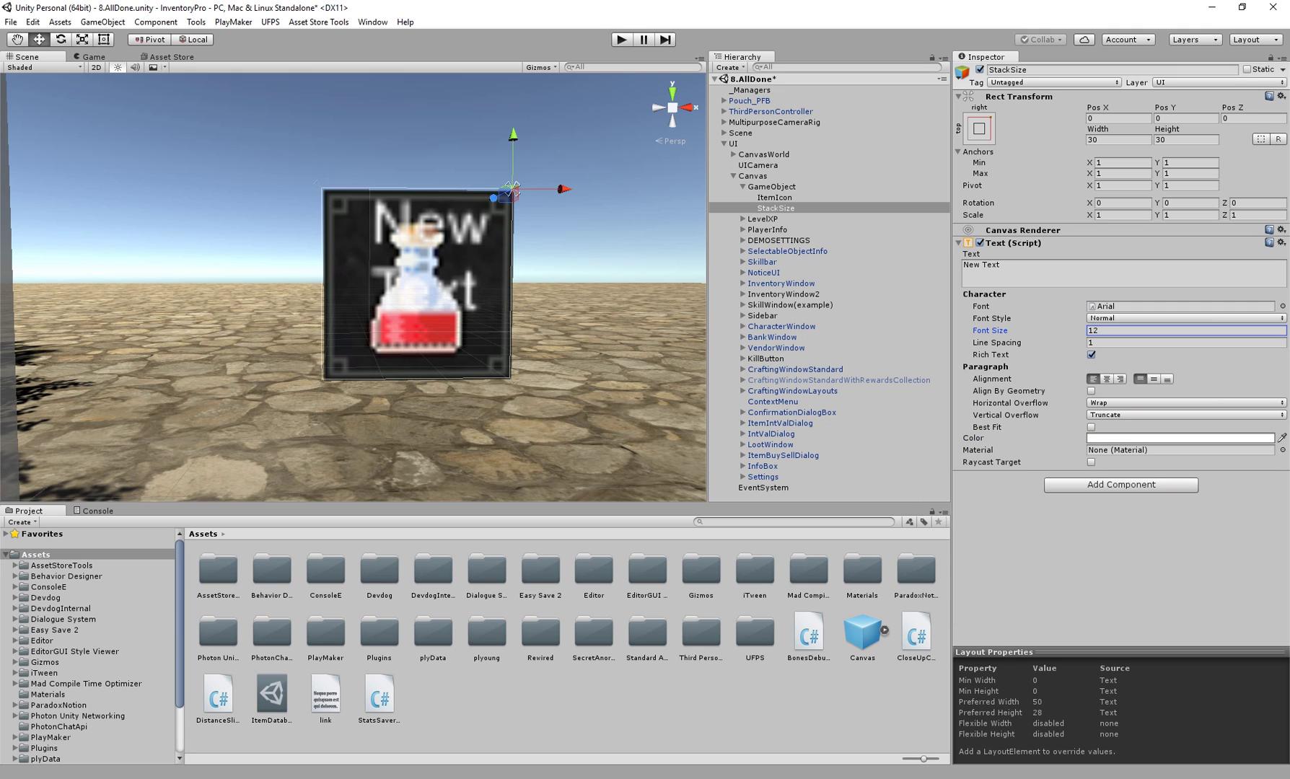
Set StackSize's font style to Bold, its text to 3, and its alignment to right
left_click(1120, 318)
left_click(1120, 349)
left_click(1076, 272)
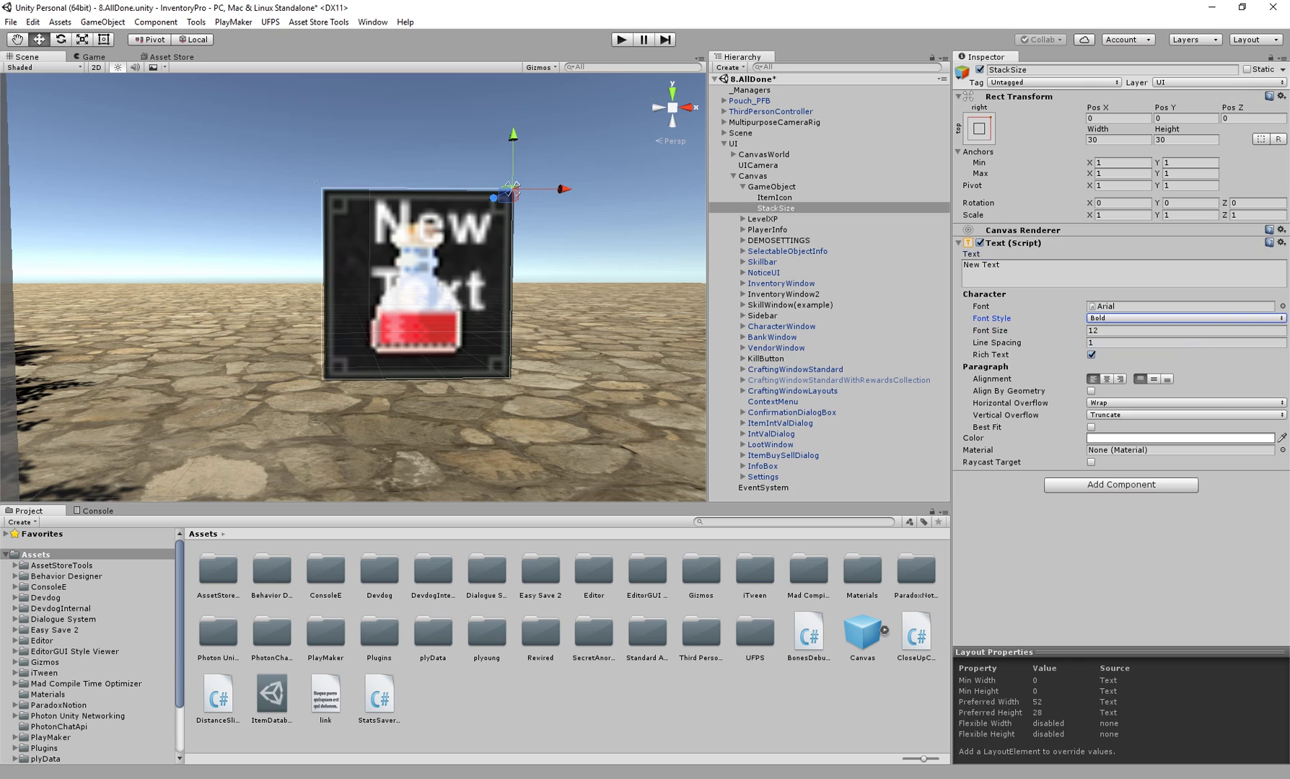
type("3")
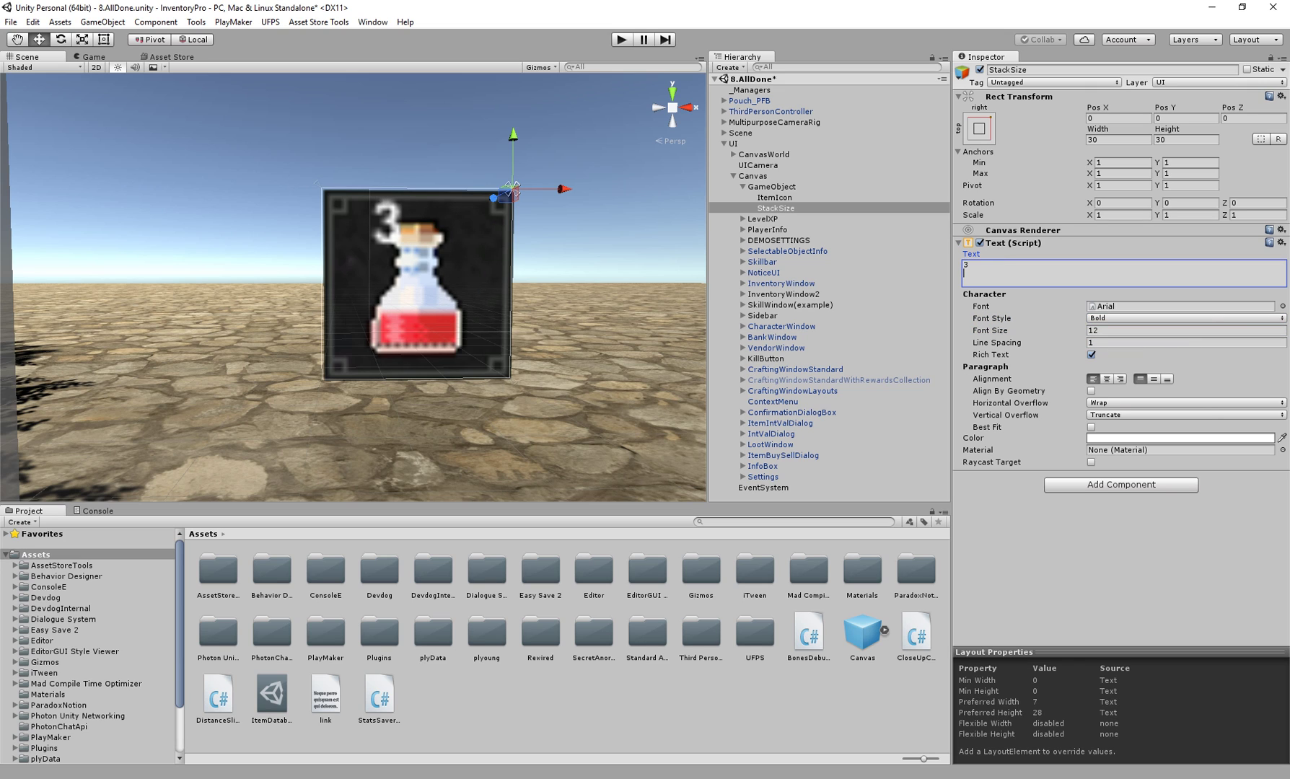
left_click(1120, 379)
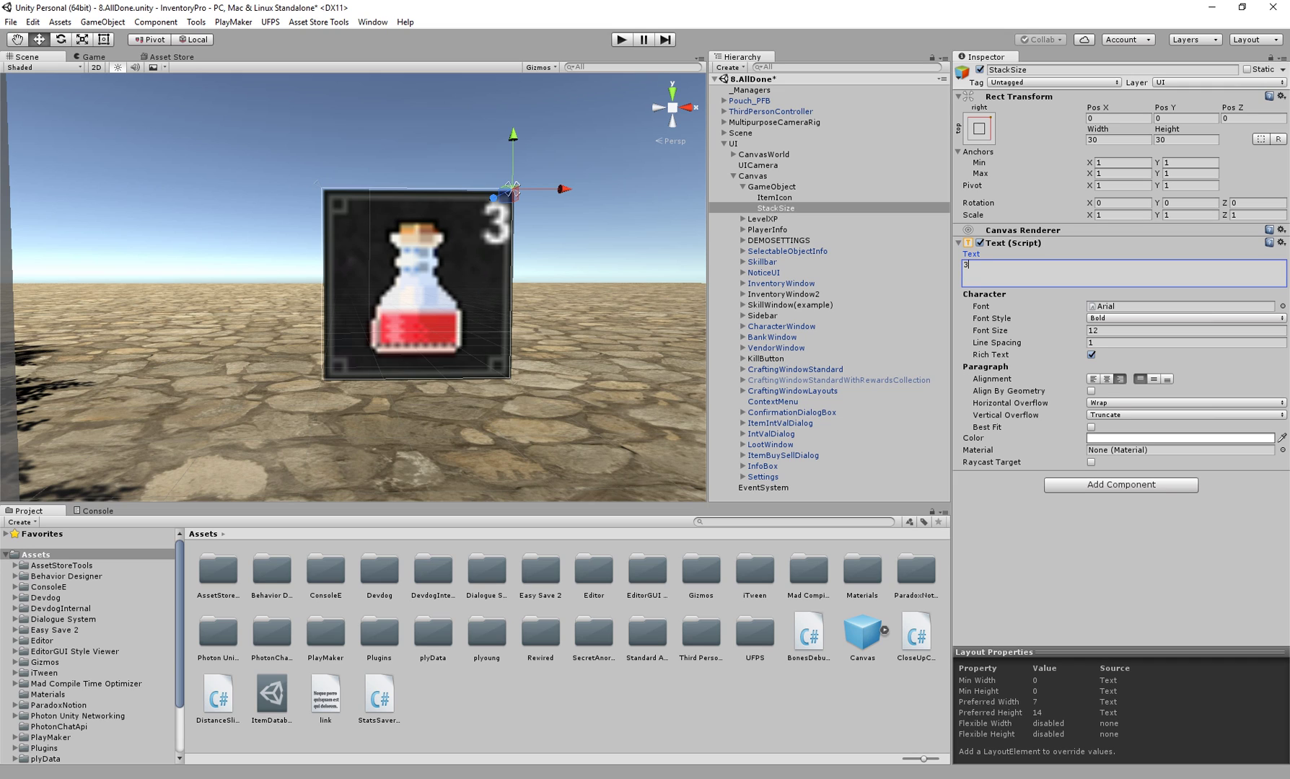
Try a position offset of -4 in both X and Y on StackSize
left_click_drag(1098, 107, 1016, 108)
type("-4")
key("Tab")
type("-4")
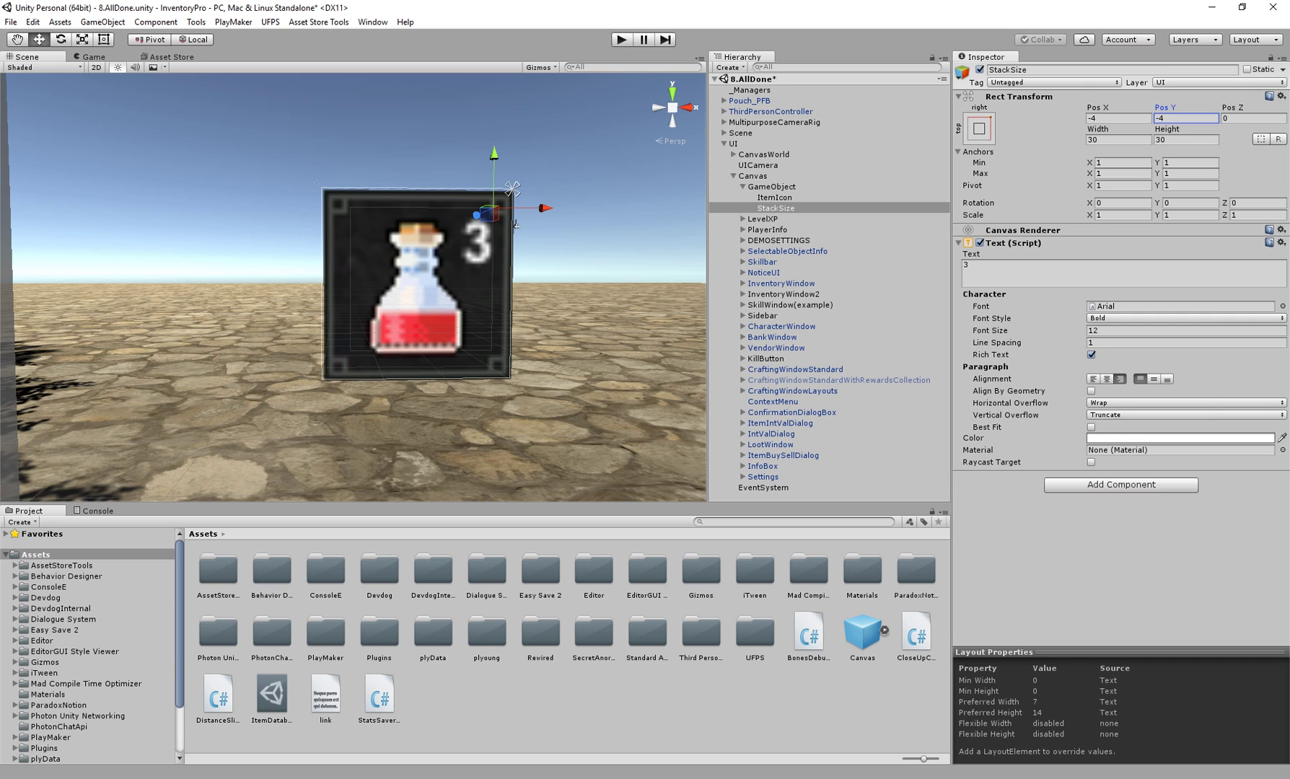
Set StackSize's Pos X and Pos Y to -3
key("shift+Tab")
type("-3")
key("Tab")
type("-3")
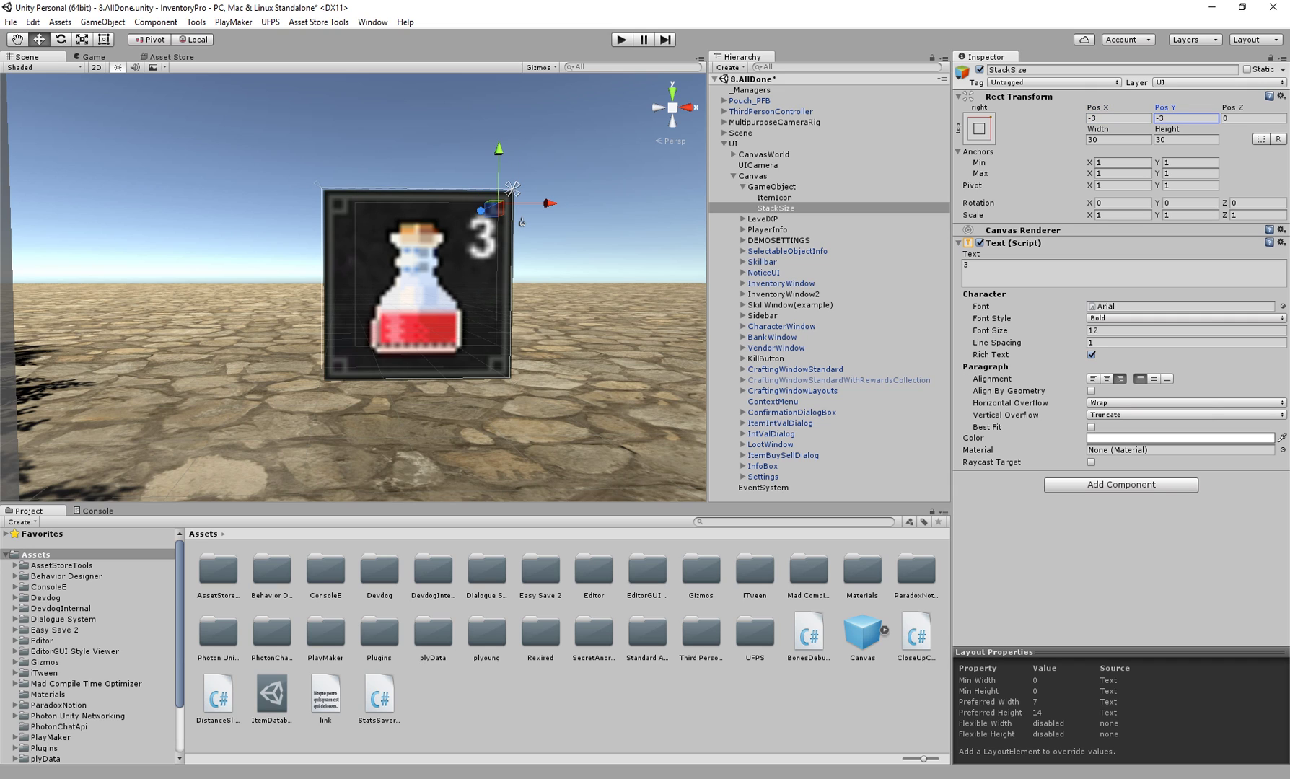
key("Return")
Set StackSize's horizontal and vertical overflow to Overflow and turn off Rich Text
left_click(1184, 403)
left_click(1125, 432)
left_click(1183, 415)
left_click(1126, 442)
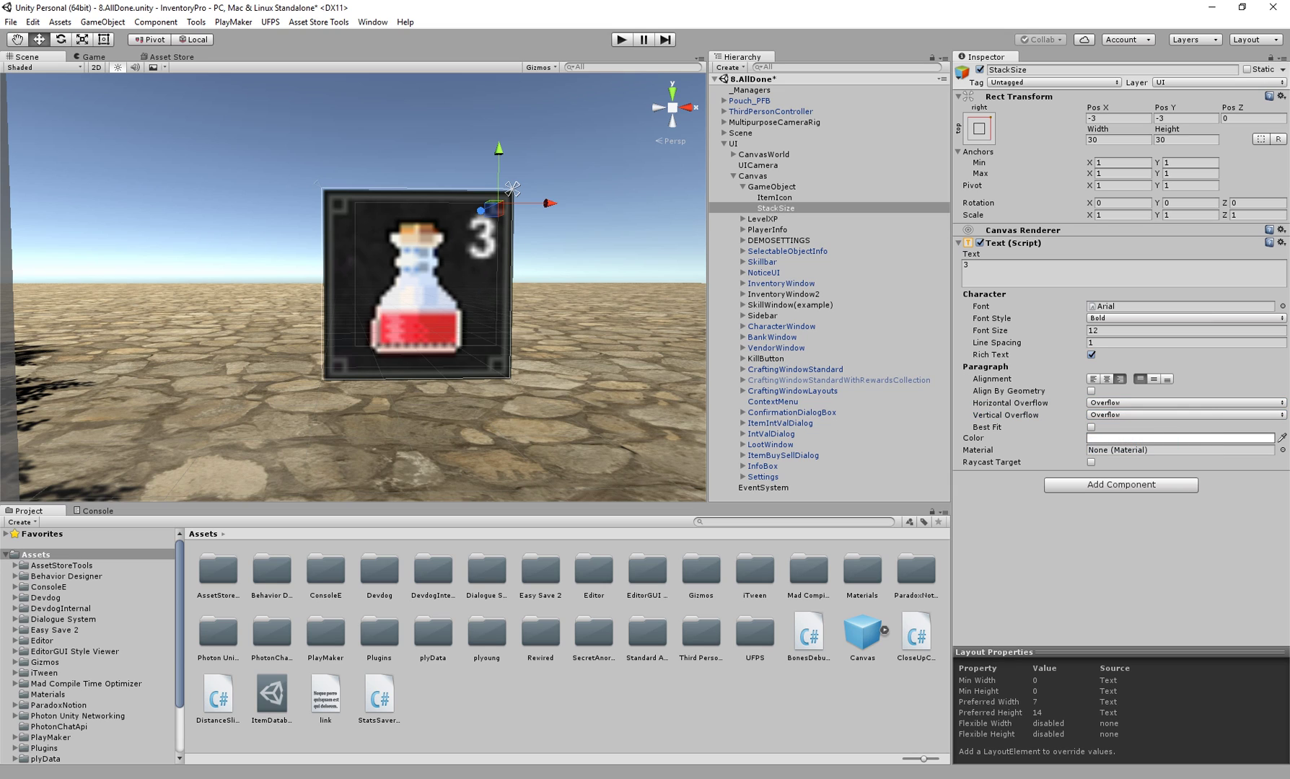
left_click(1091, 354)
Assign StackSize to the Amount Text reference of the parent object's Item Collection Slot UI component
left_click(772, 187)
left_click_drag(776, 209, 1148, 254)
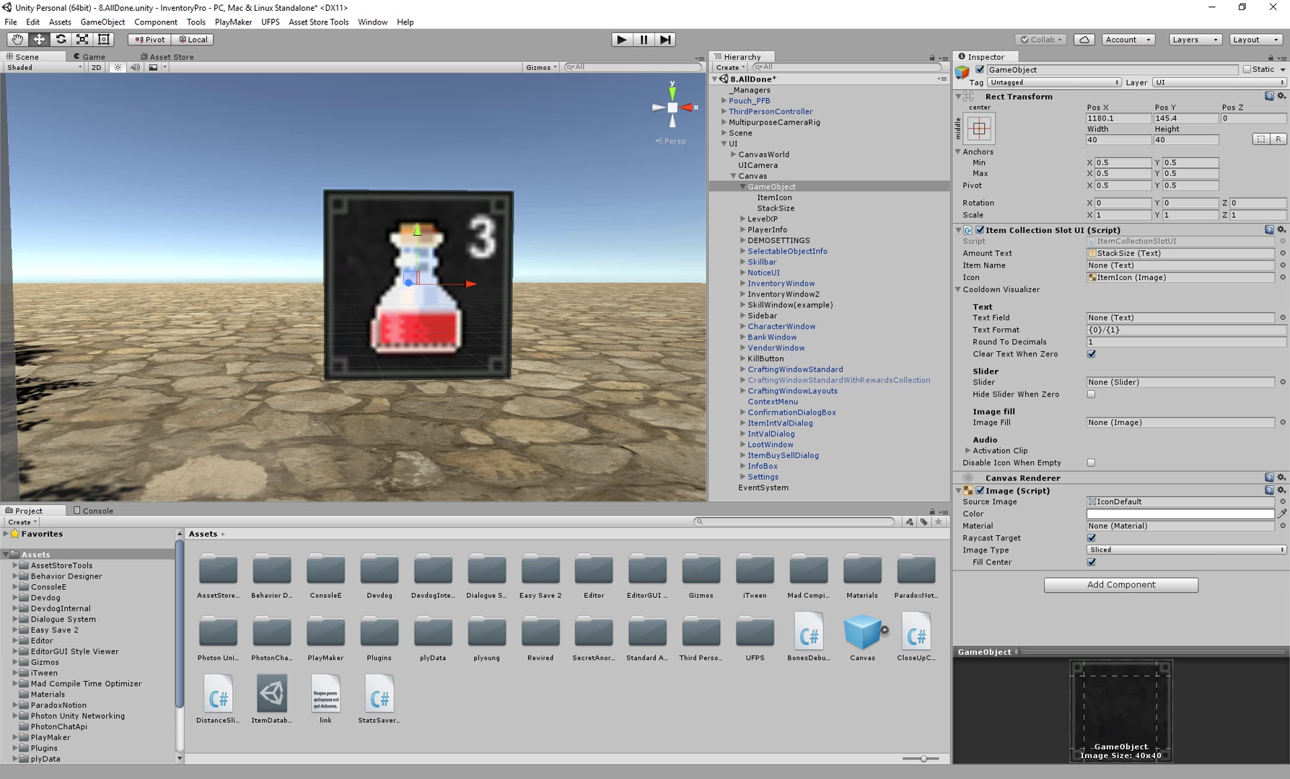
Add a UI Image child to the slot object and name it Cooldown
right_click(765, 186)
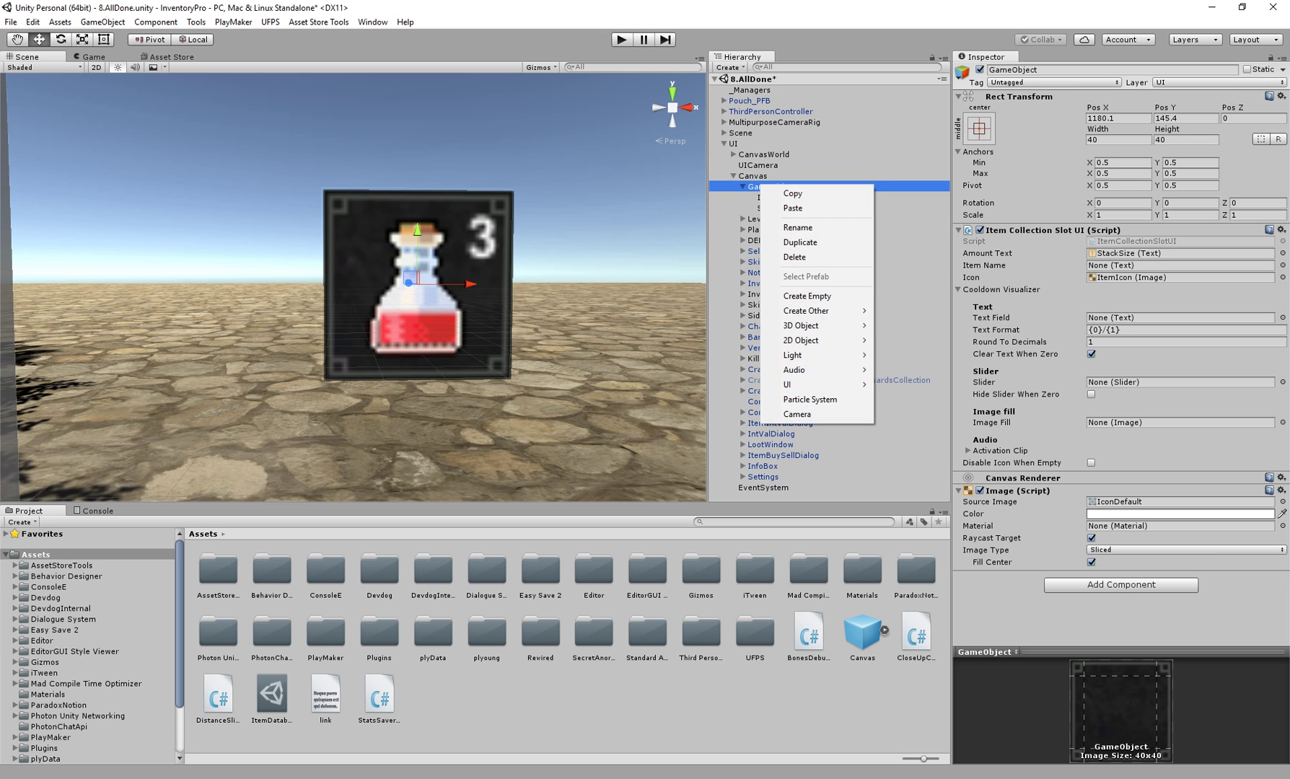
mouse_move(815, 384)
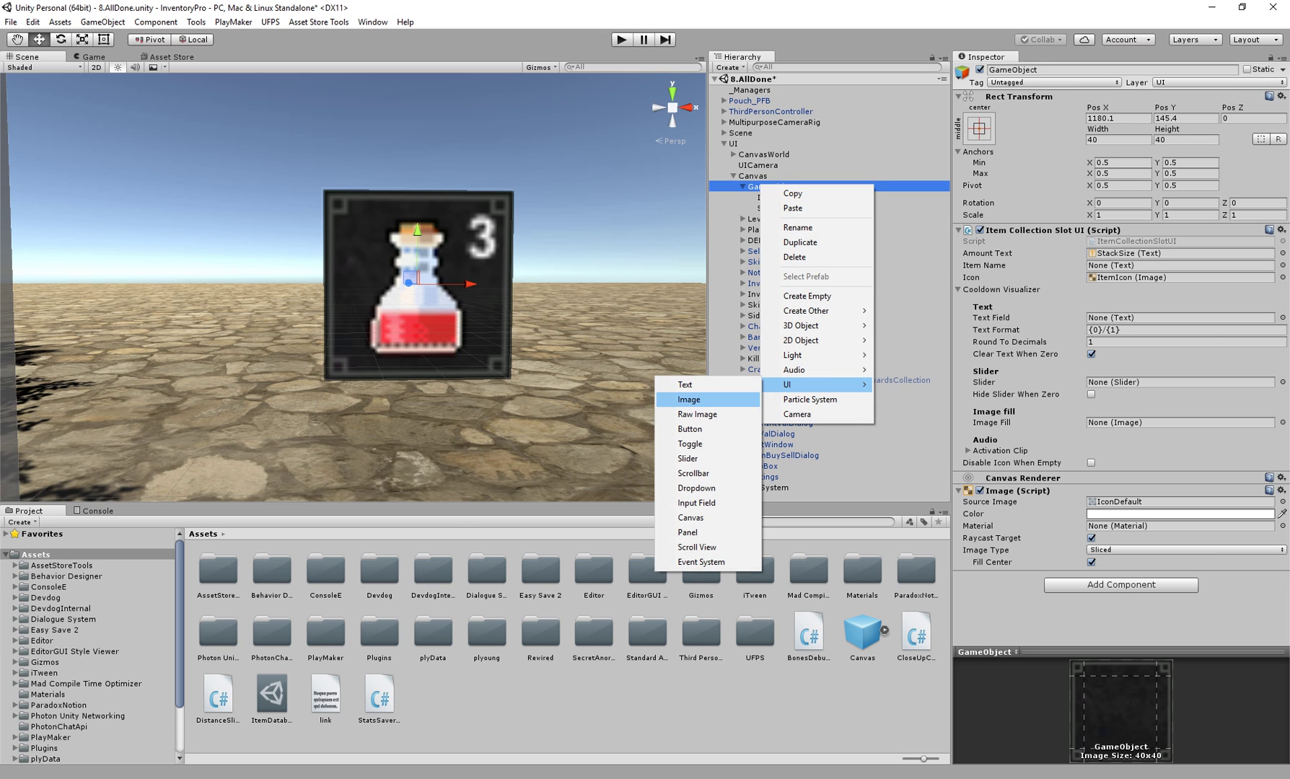
left_click(690, 400)
left_click(1046, 70)
type("Cooldown")
key("Return")
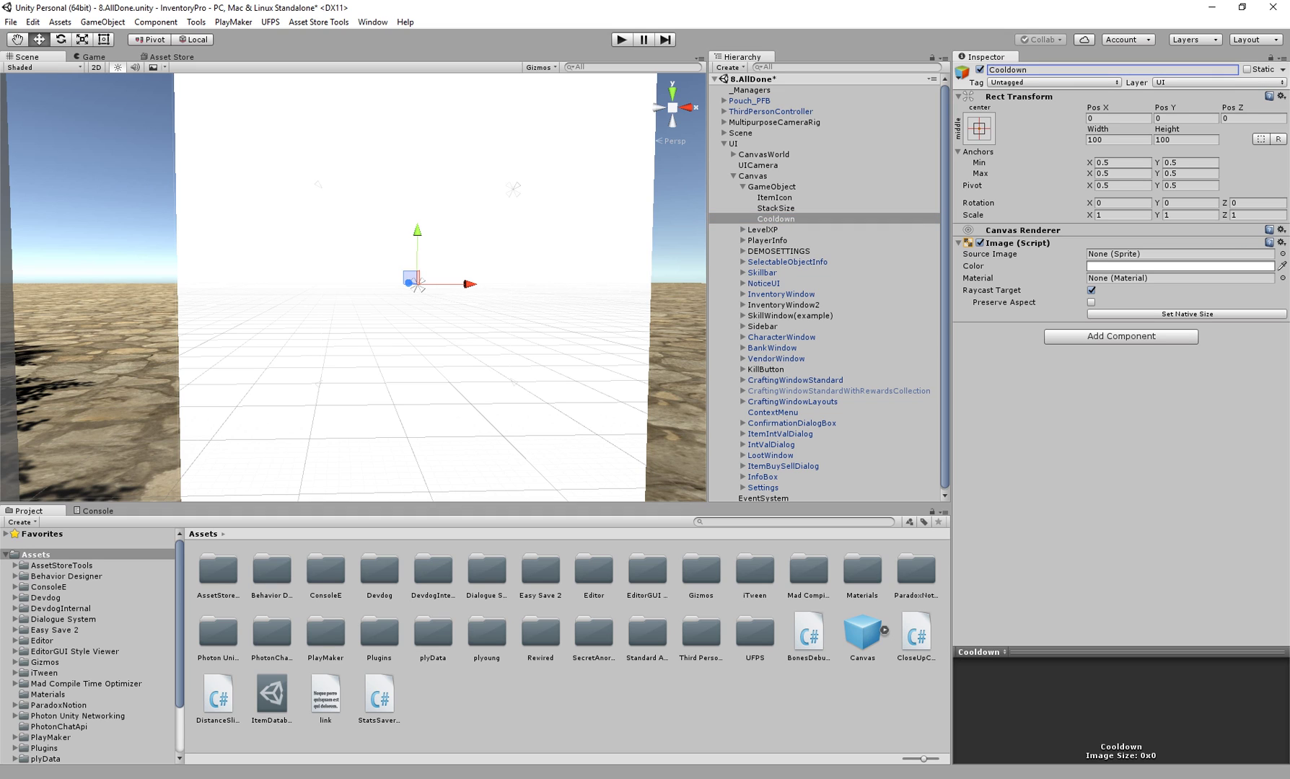
Stretch Cooldown's anchors in both directions and set its Left, Top, Right and Bottom offsets to 0 to fill the slot
left_click(979, 128)
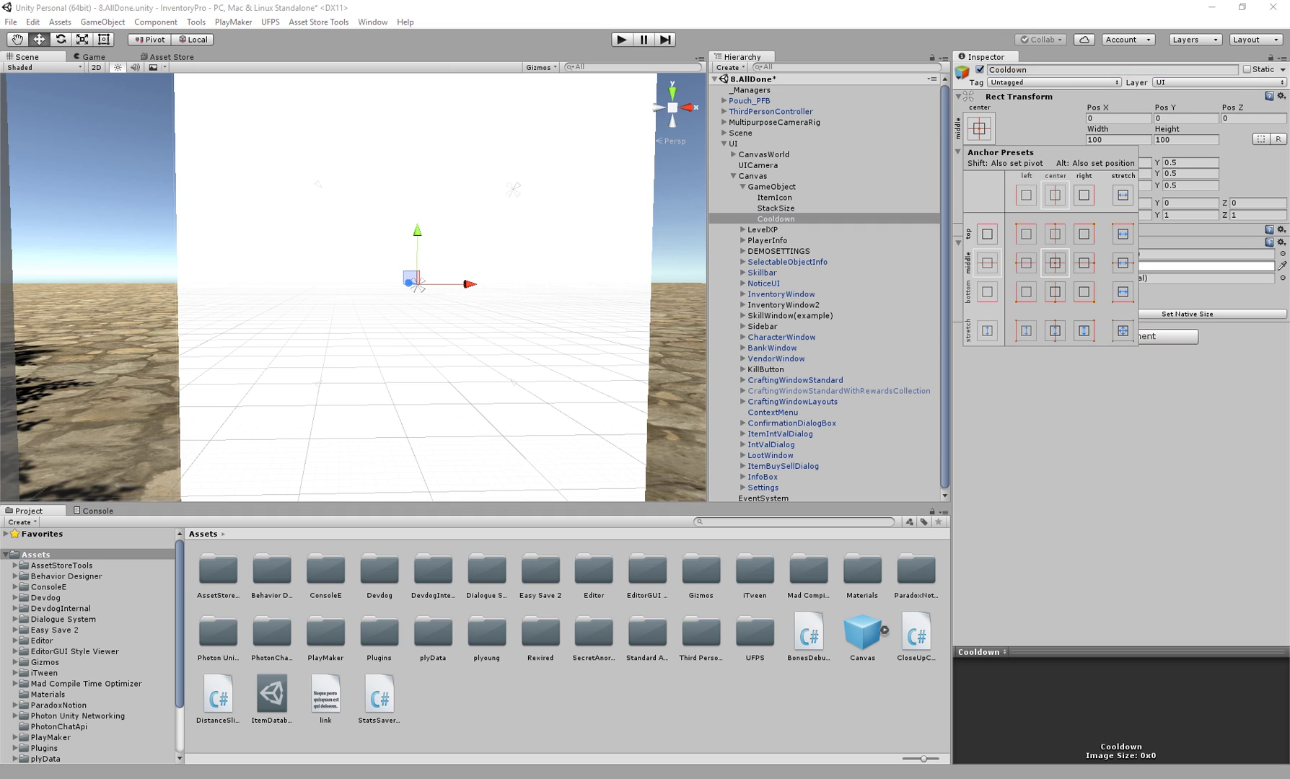
left_click(1123, 331)
left_click(1118, 118)
type("0")
key("Tab")
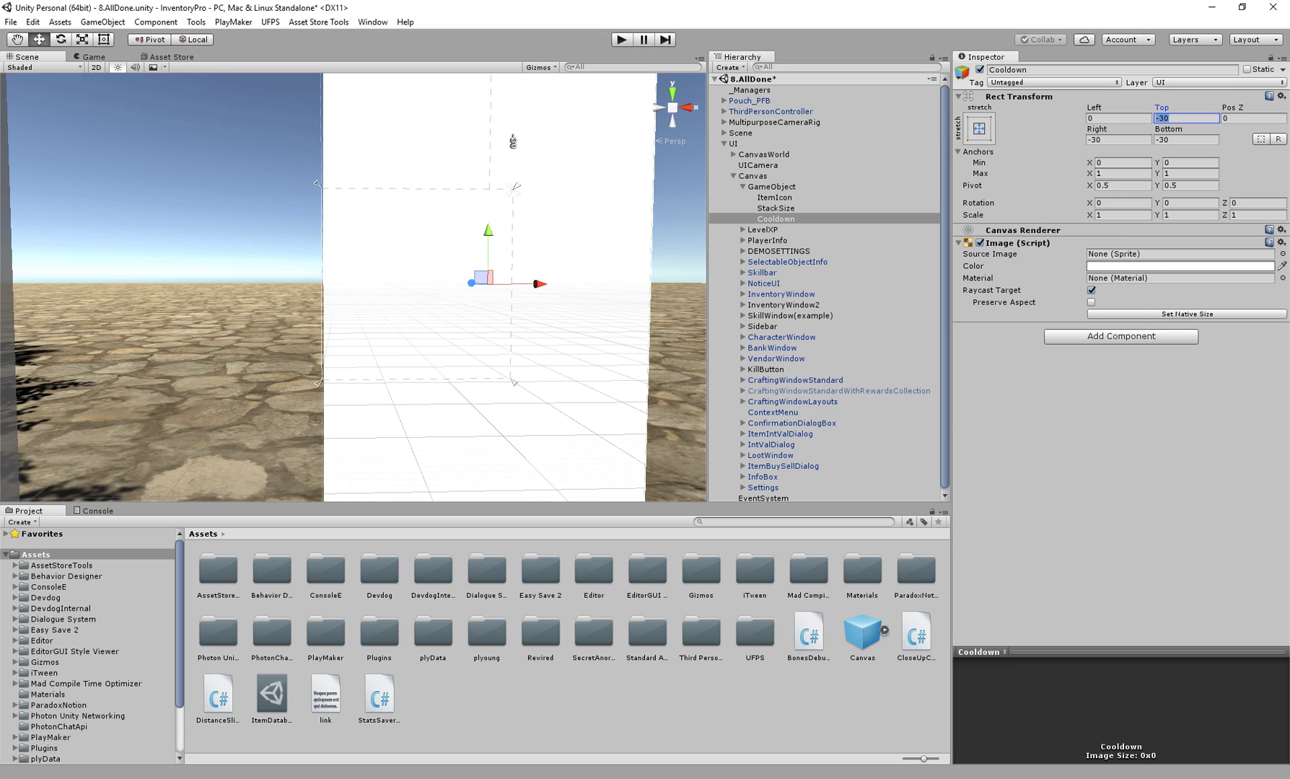
type("0")
key("Tab")
key("Tab")
type("0")
key("Tab")
type("0")
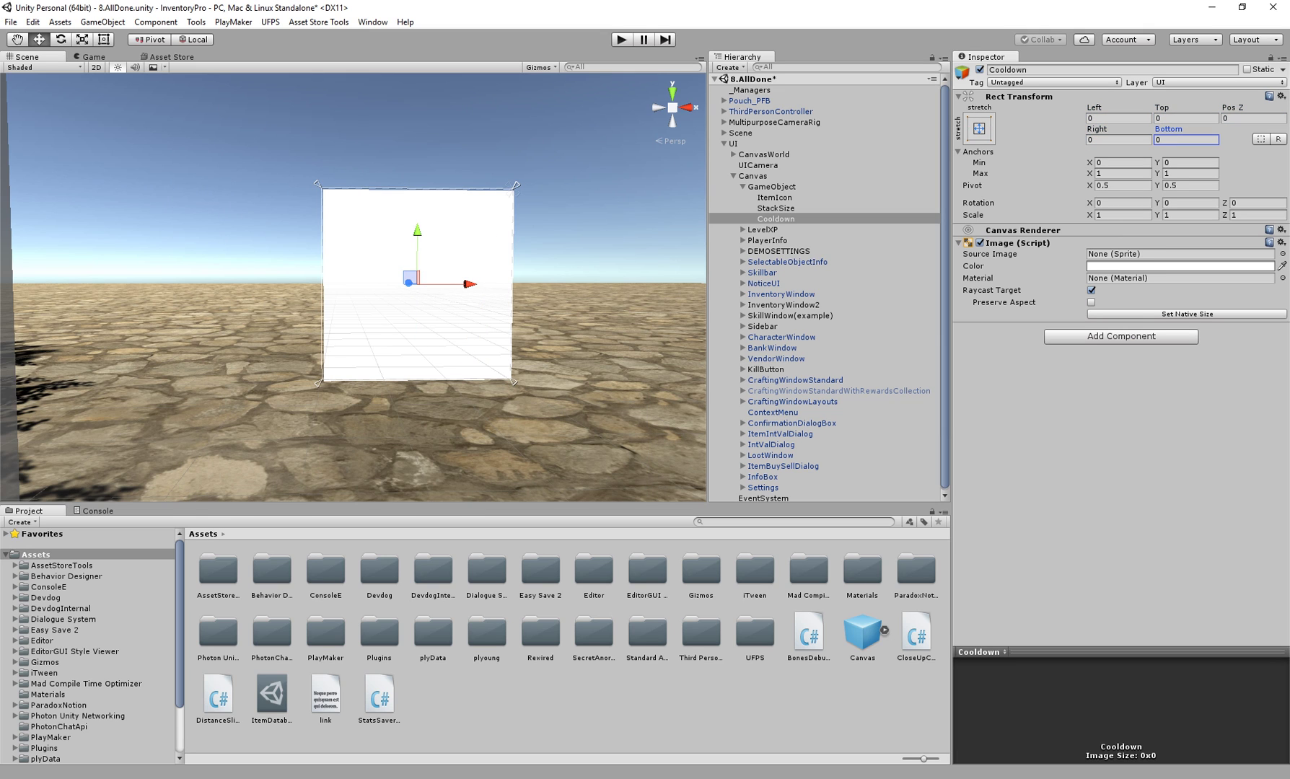
Turn off Raycast Target on the Cooldown image and set its source sprite to ControllerWHITE
left_click(1091, 290)
left_click(1181, 254)
left_click(1283, 254)
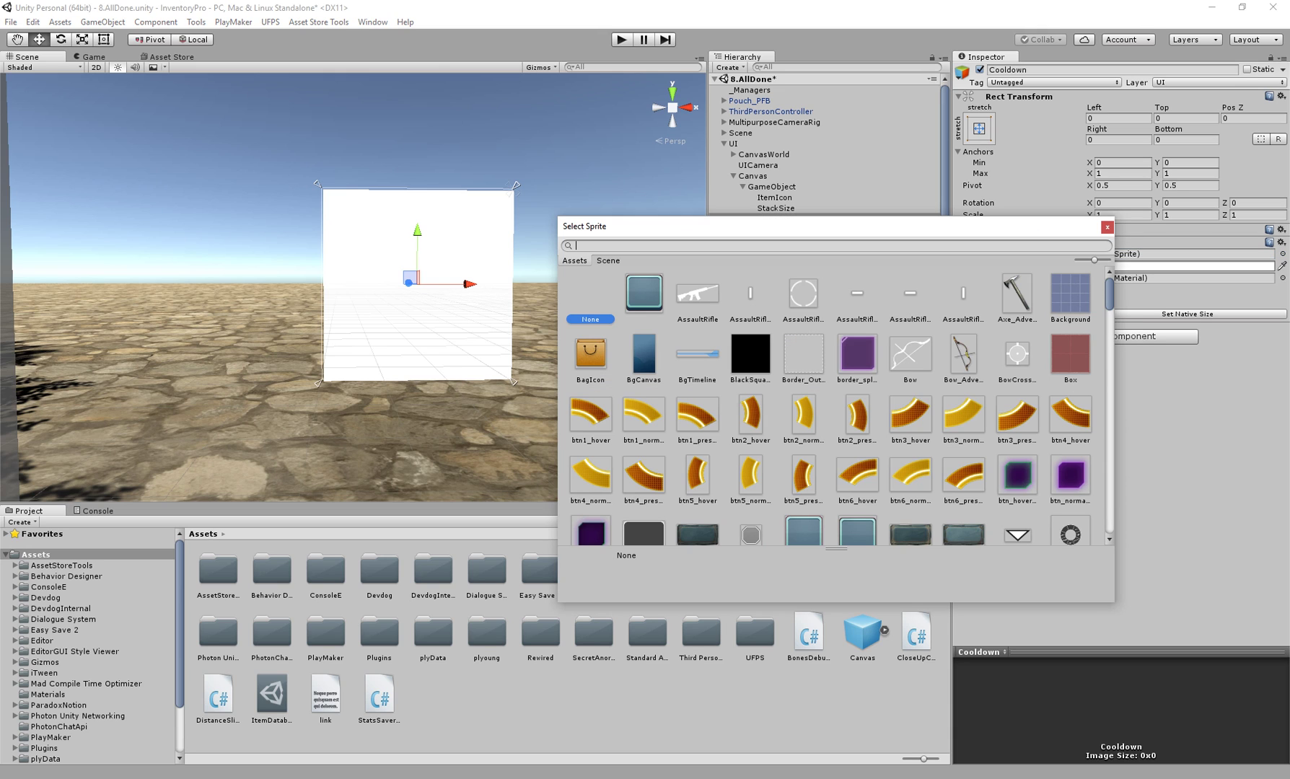
type("white")
key("Right")
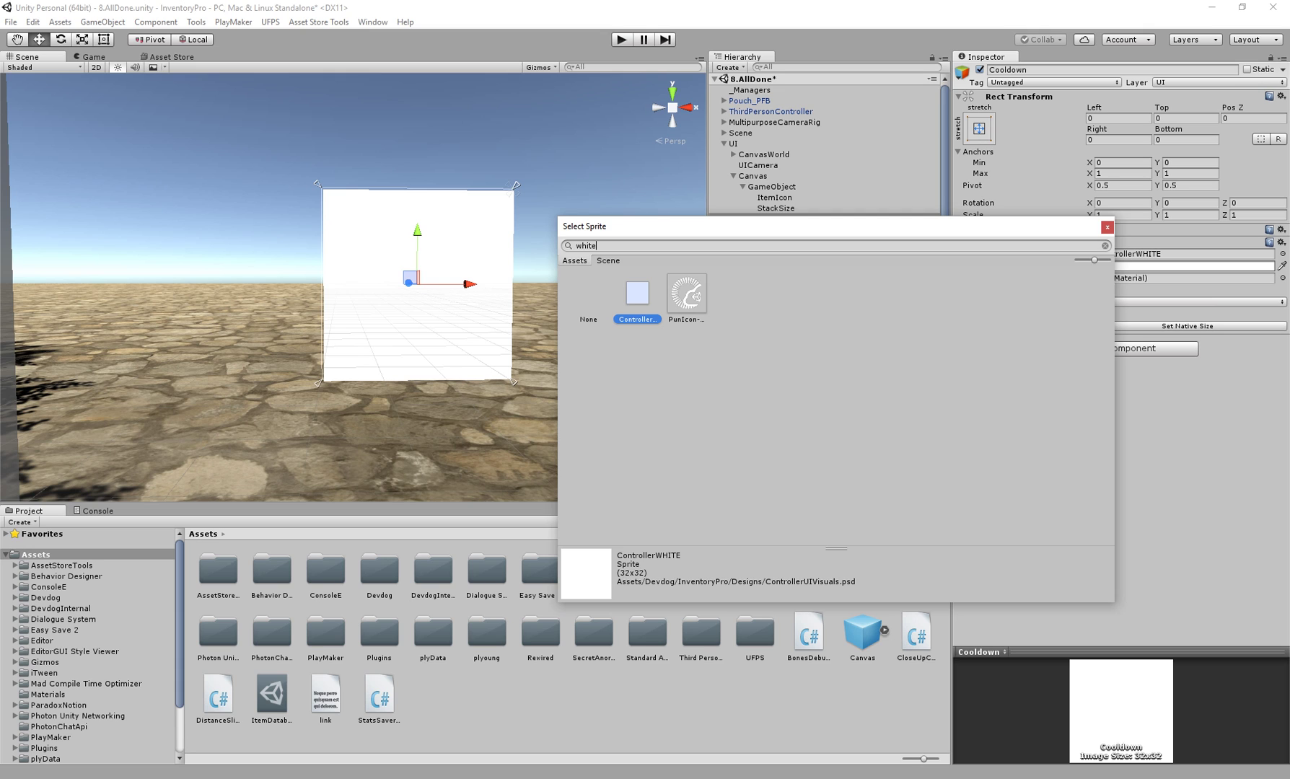
key("Return")
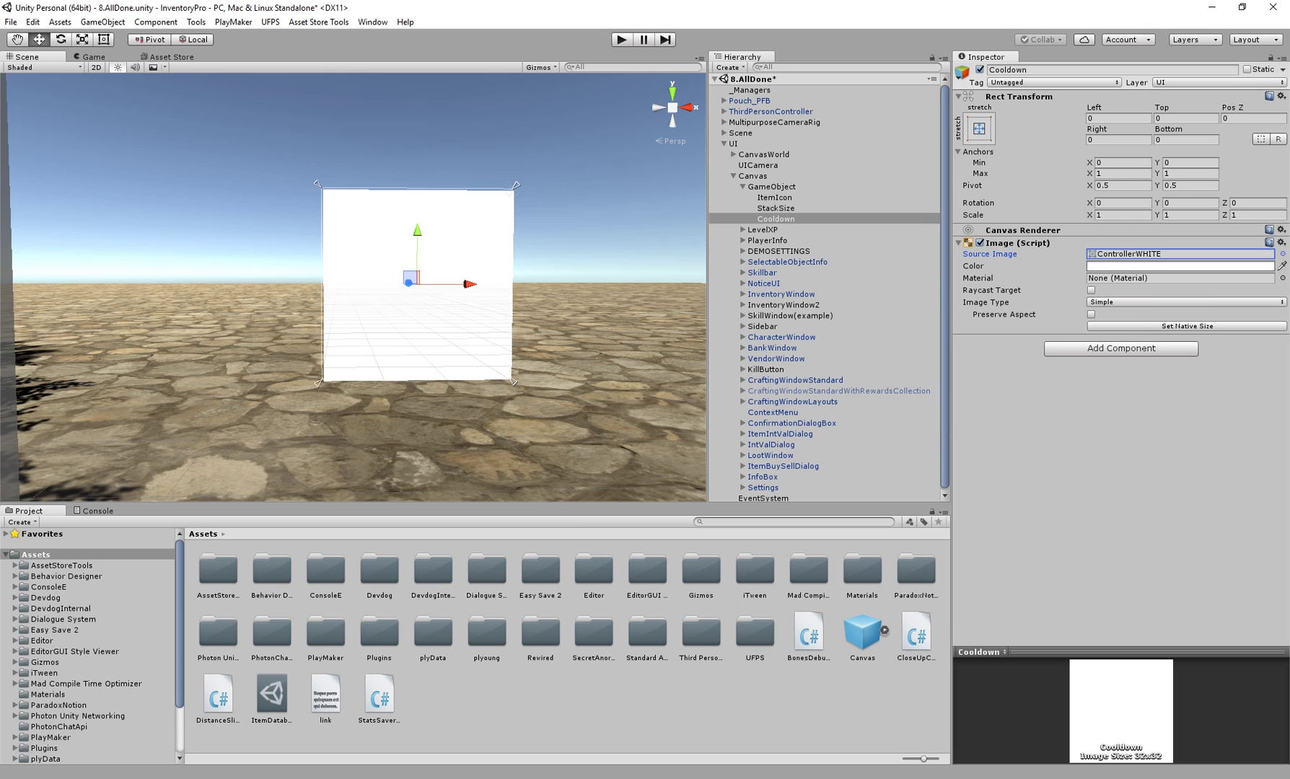
Set the Cooldown image's type to Filled with the Radial 360 fill method
left_click(1187, 303)
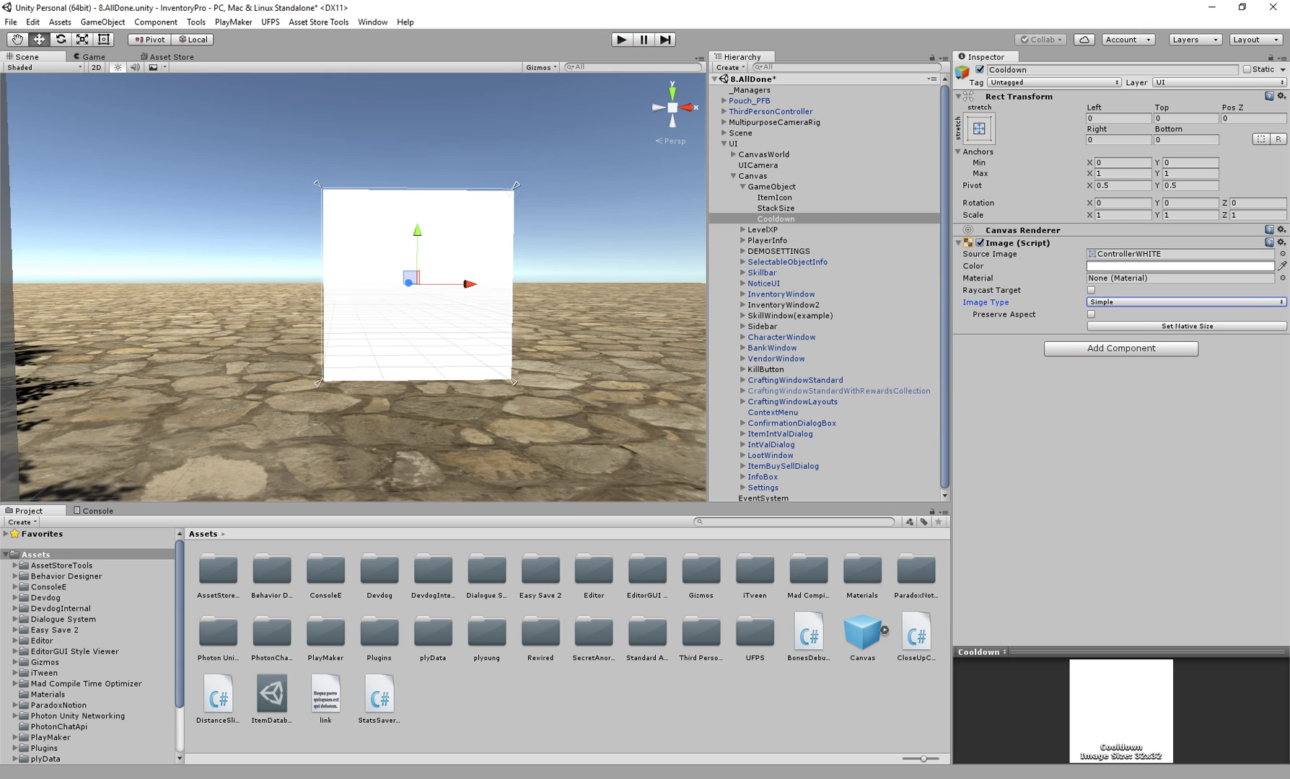
left_click(1154, 302)
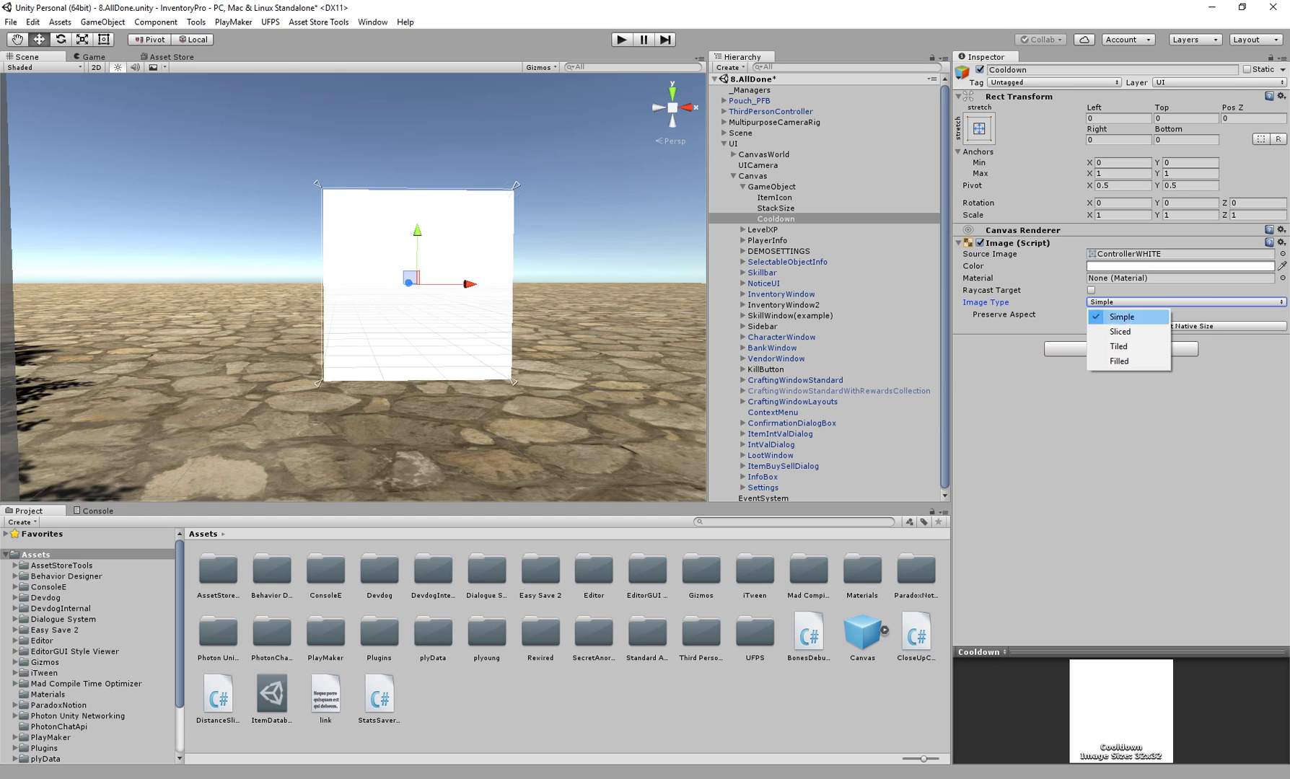
key("Return")
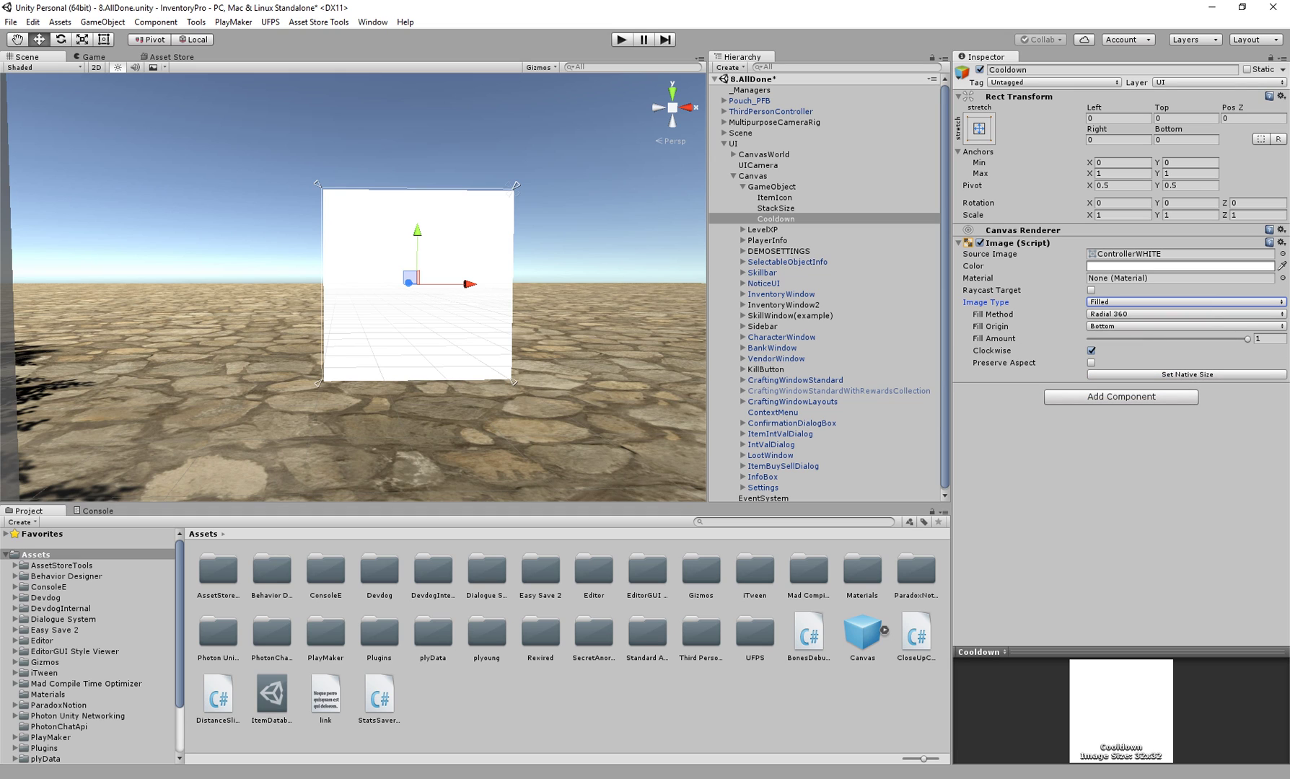
left_click(1154, 315)
left_click(1136, 389)
Set Cooldown's fill origin to Top and reduce the fill amount to a small wedge, keeping the fill clockwise
left_click_drag(1247, 339, 1183, 338)
left_click(1154, 326)
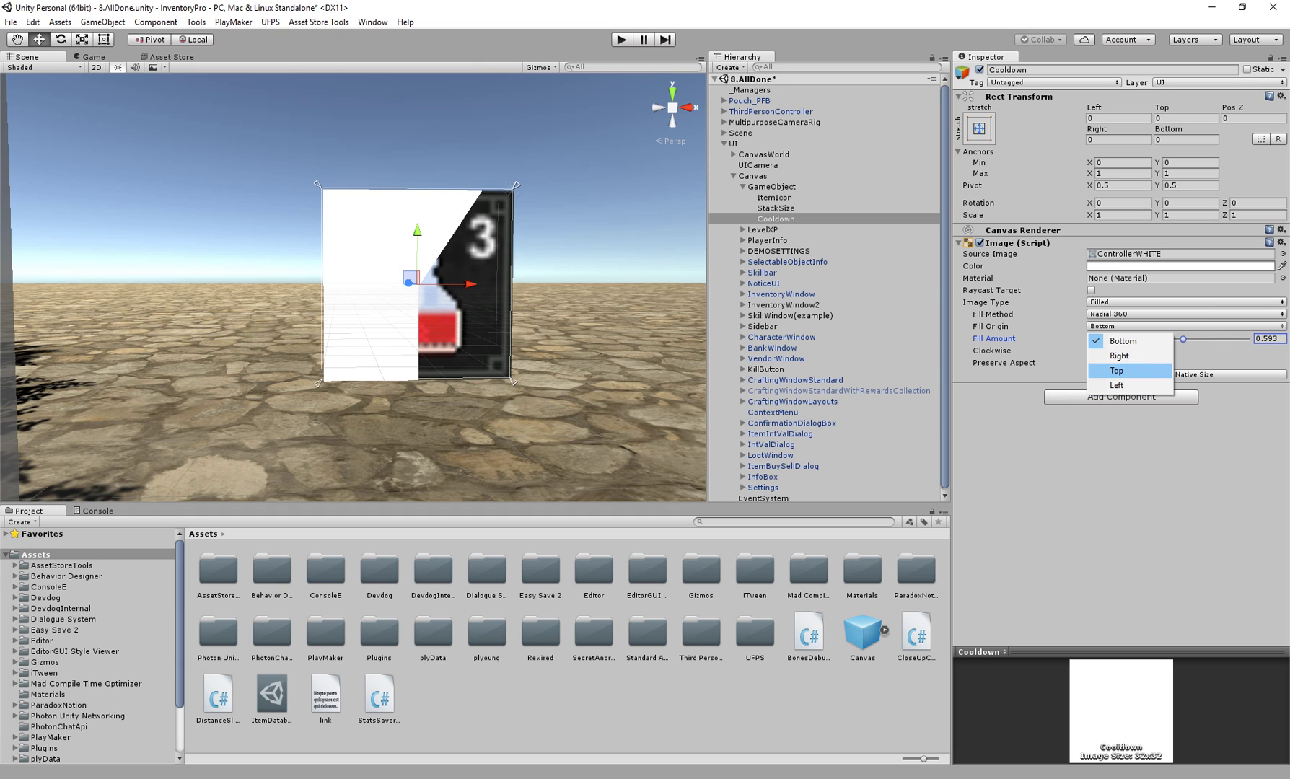
left_click(1116, 370)
left_click_drag(1184, 338, 1107, 338)
left_click(1092, 350)
left_click(1091, 351)
Assign the Cooldown image to the slot's Image Fill field and slightly increase Cooldown's fill amount
left_click(772, 187)
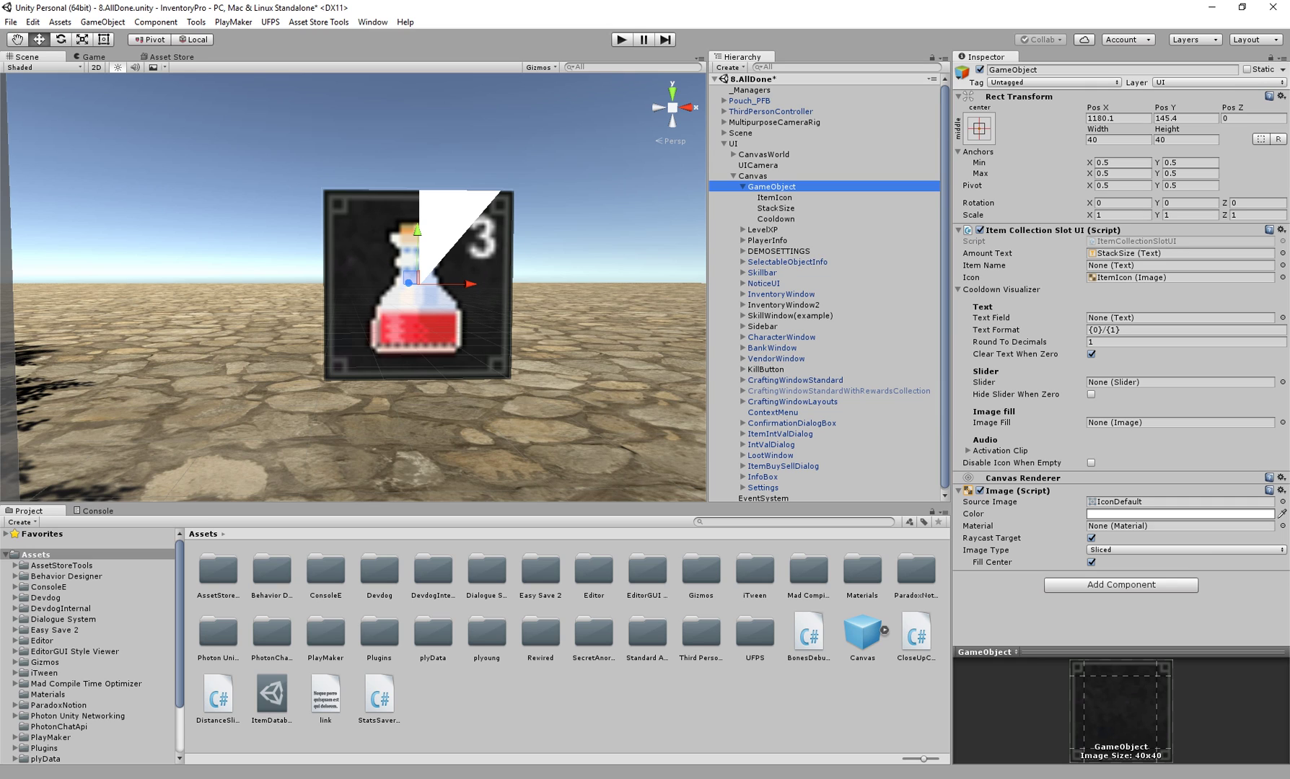
left_click_drag(775, 220, 1155, 422)
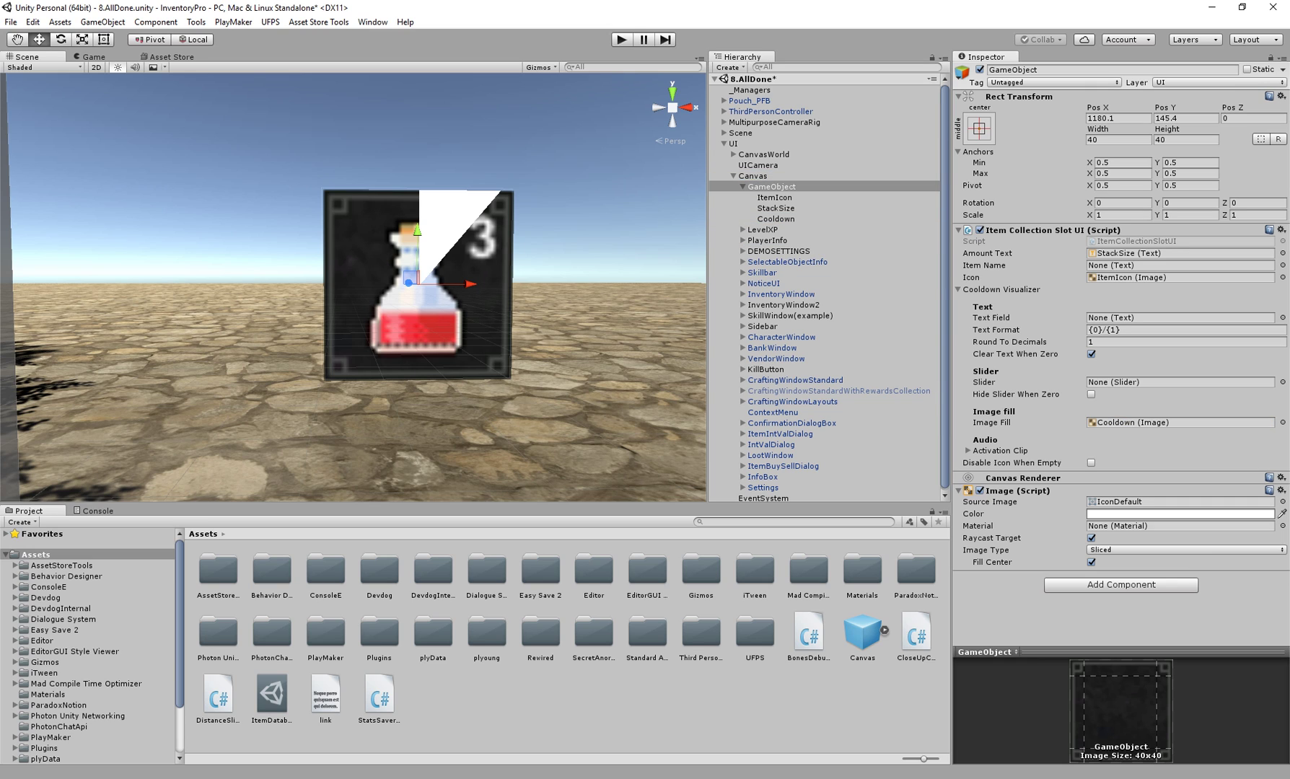
left_click(993, 423)
left_click(776, 218)
mouse_move(1108, 339)
left_mouse_down()
mouse_move(1155, 339)
mouse_move(1114, 339)
left_mouse_up()
left_click(772, 187)
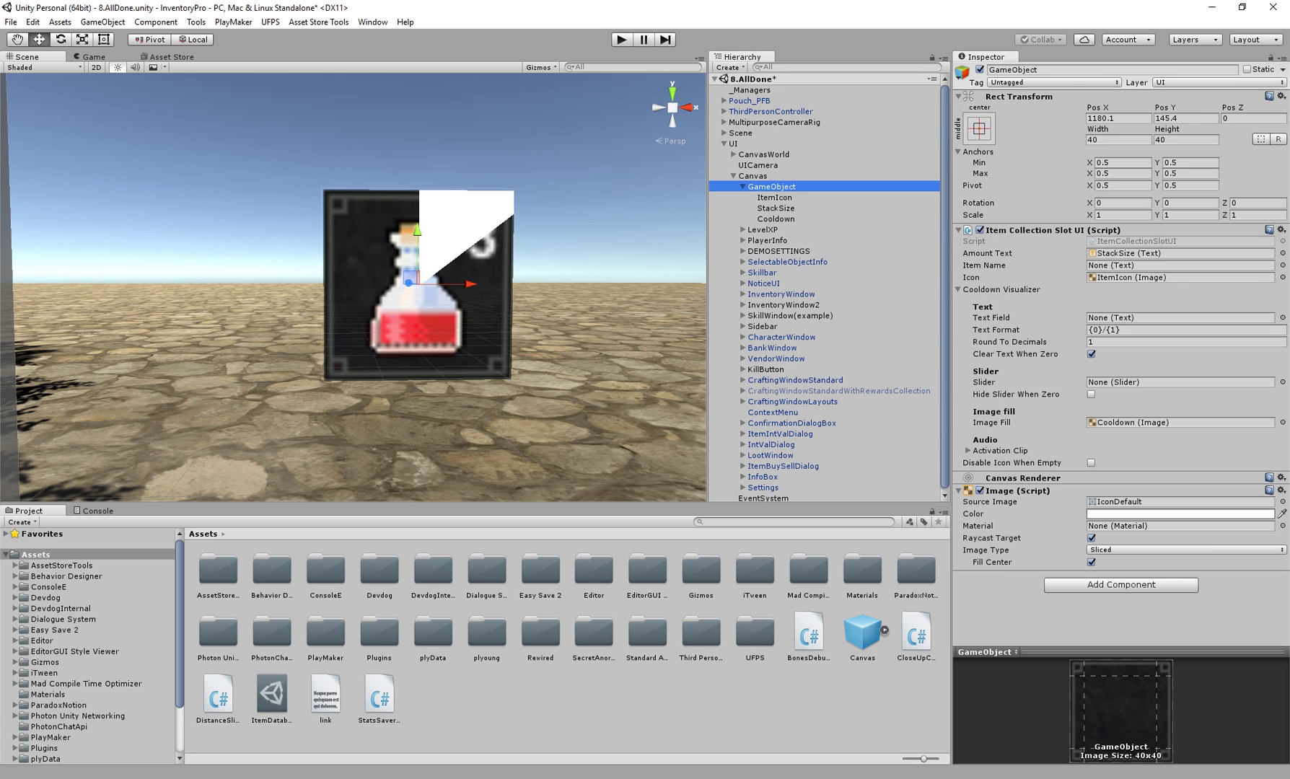
left_click(984, 382)
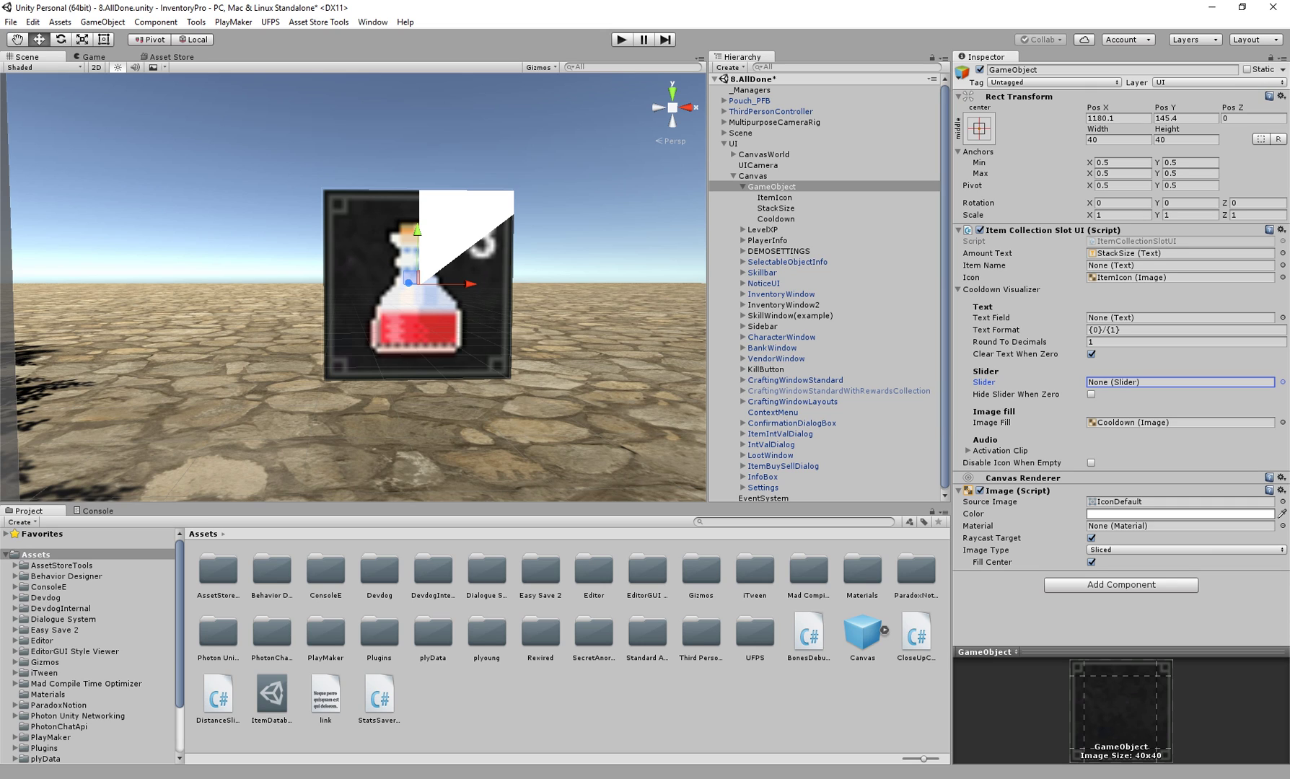
Add a UI Text child to the slot's GameObject and stretch its anchors in both directions
right_click(763, 187)
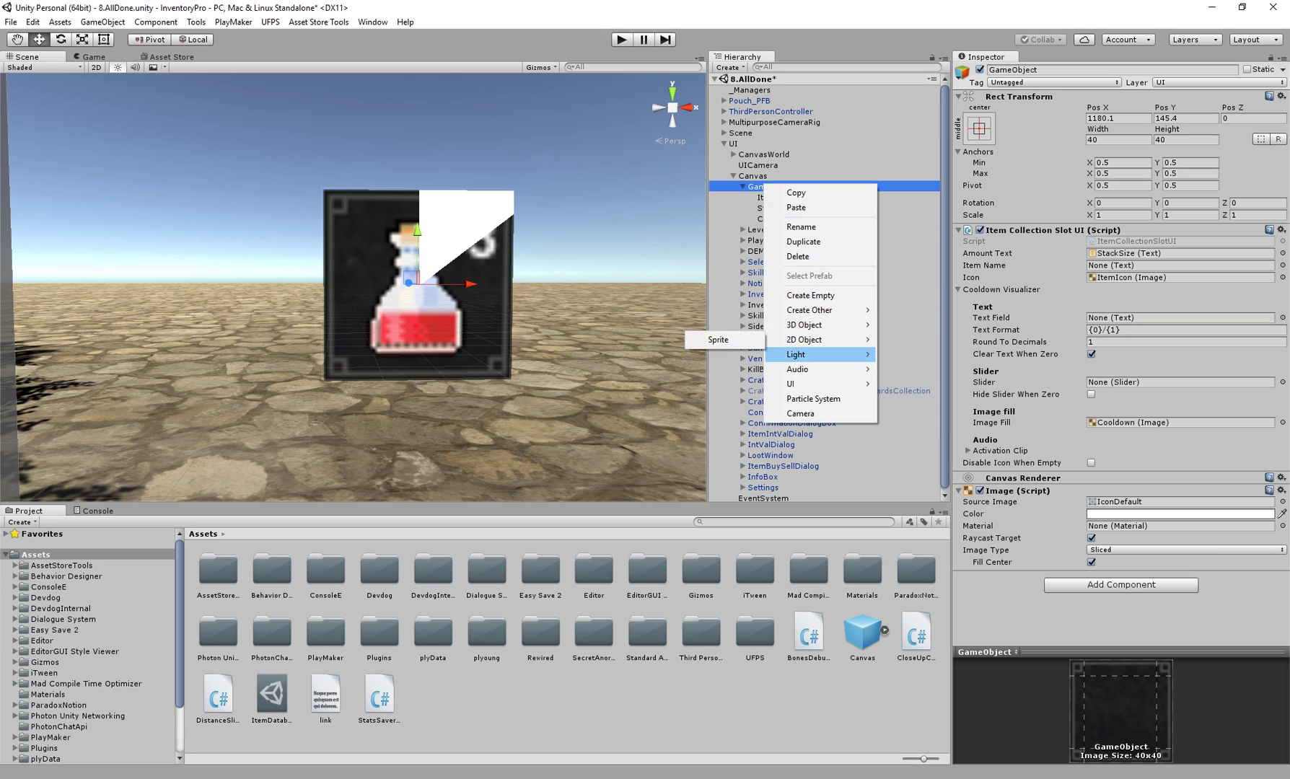
mouse_move(794, 384)
left_click(682, 385)
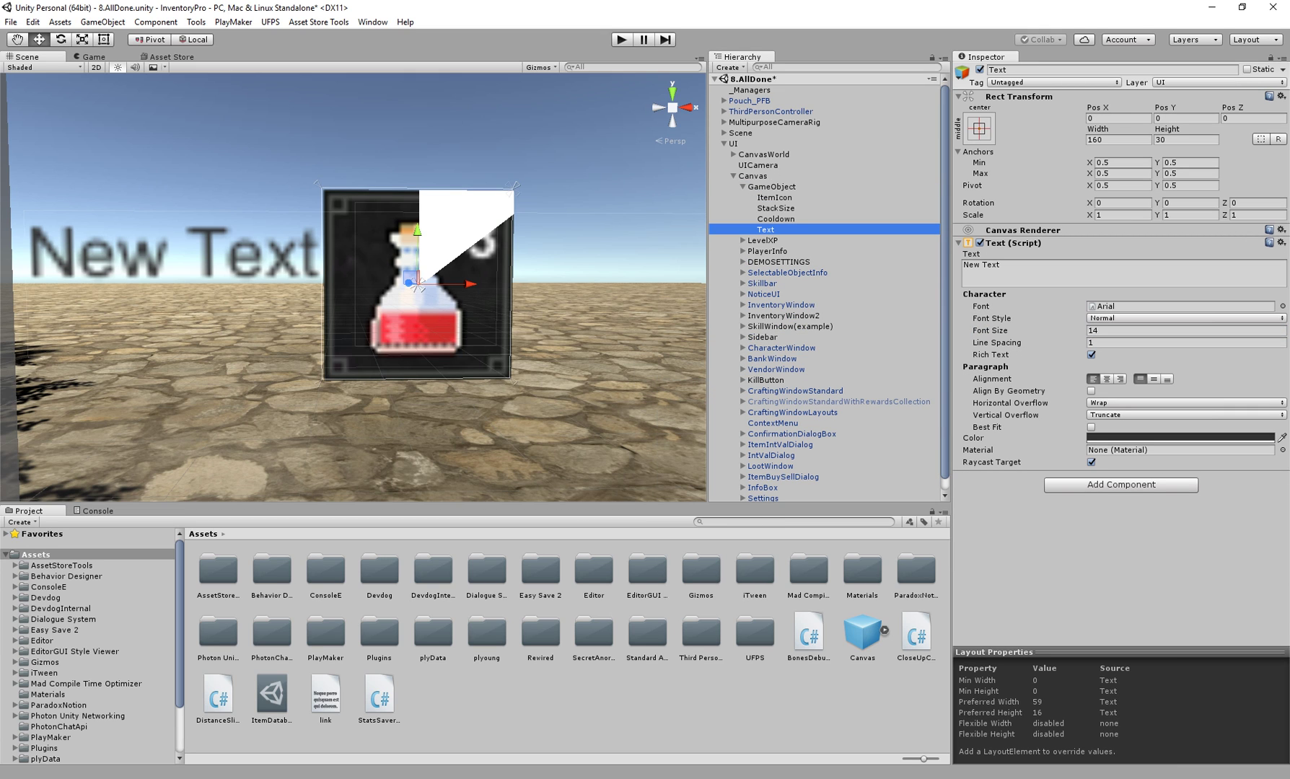
left_click(980, 127)
left_click(1122, 331)
Set the new Text's Left, Top, Right and Bottom offsets to 0 so that it fills the slot
left_click(1117, 118)
type("0")
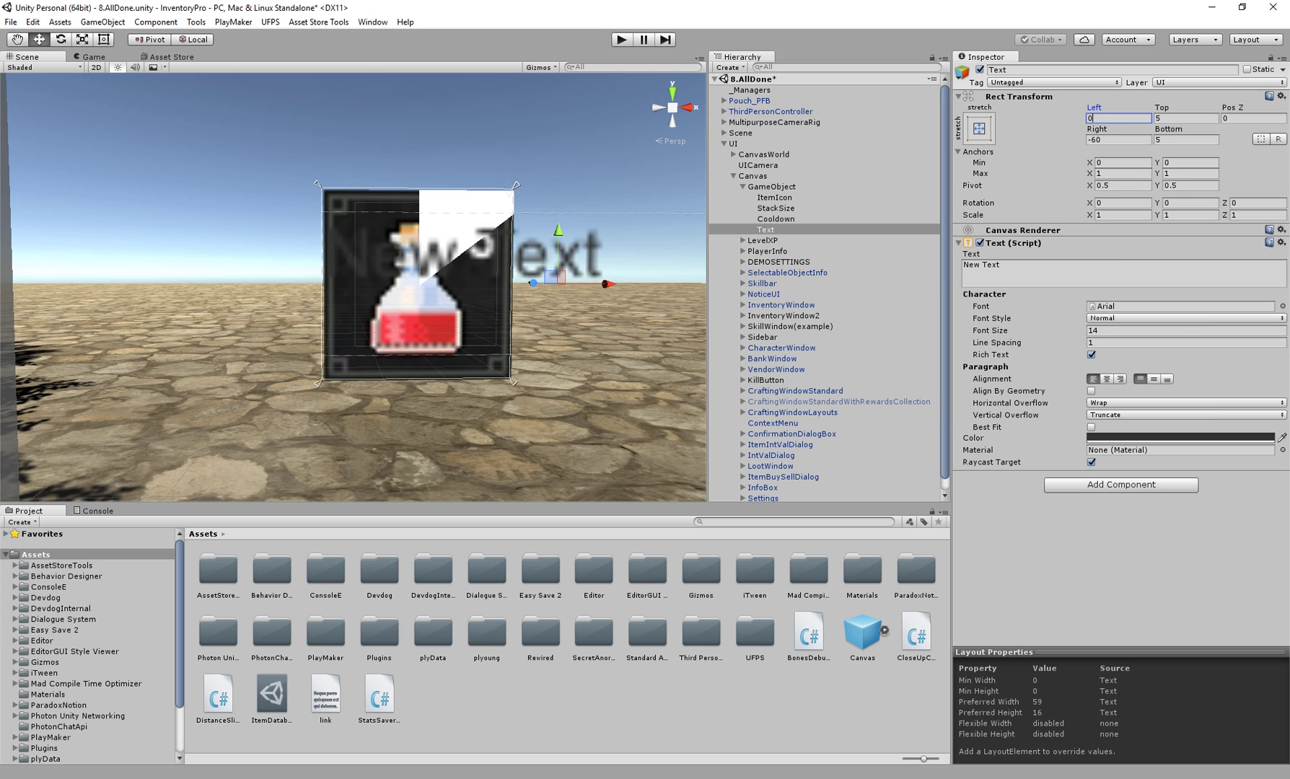
key("Tab")
type("0")
key("Tab")
key("Tab")
type("0")
key("Tab")
type("0")
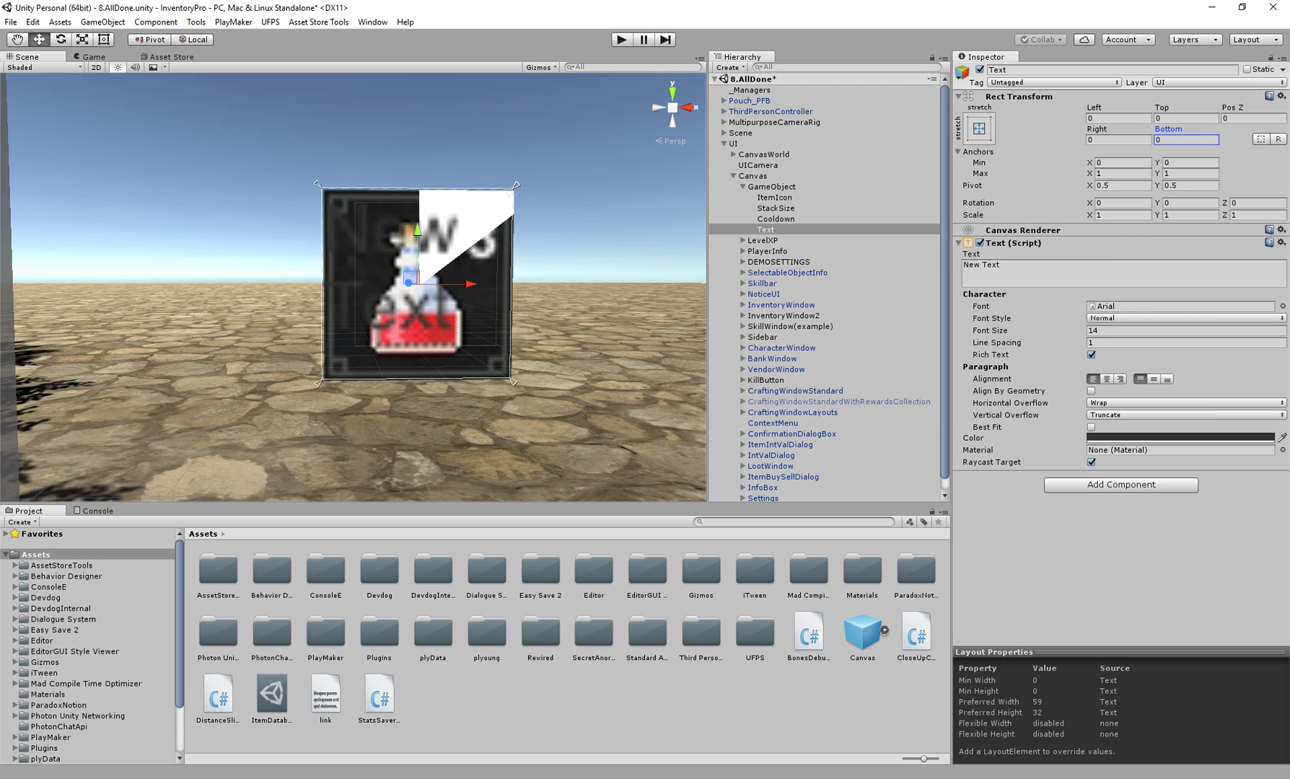
Center the Text horizontally and vertically and give it a Bold font style in white
left_click(1106, 379)
left_click(1154, 379)
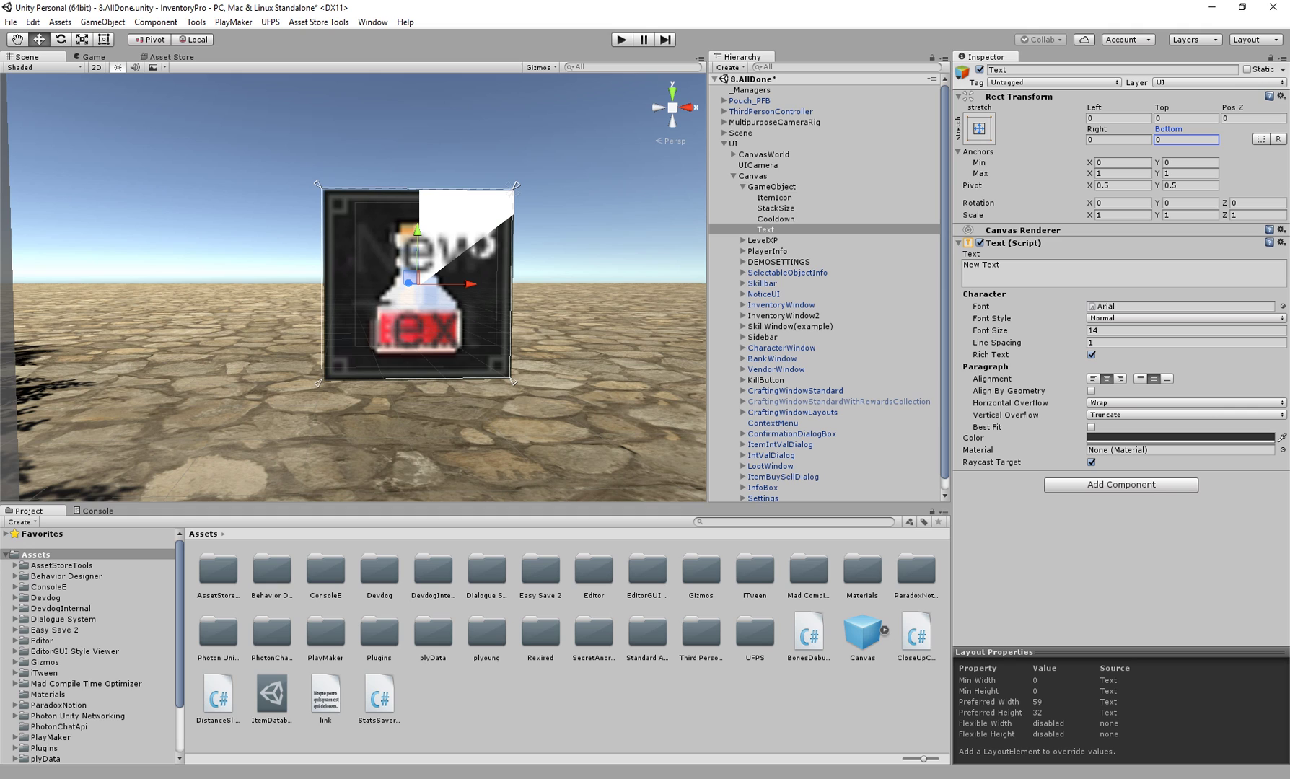
left_click(1183, 318)
left_click(1111, 342)
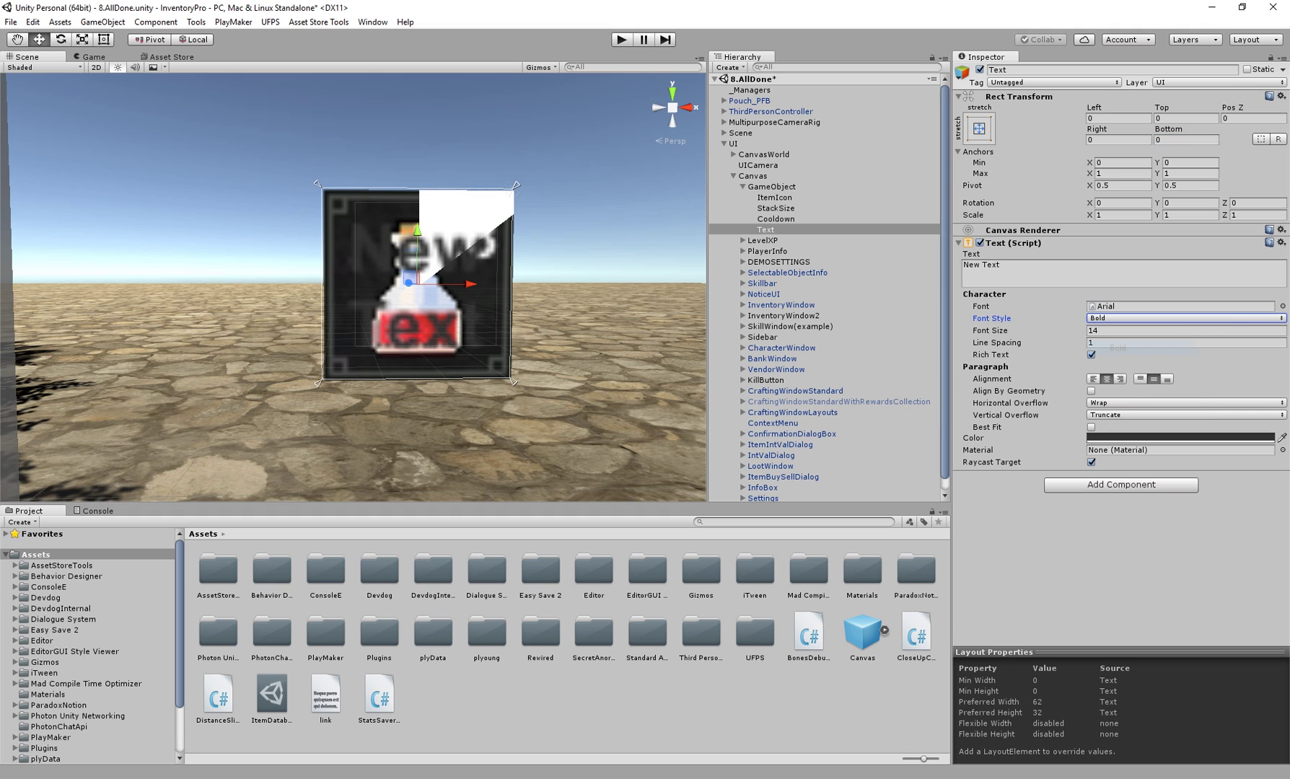
left_click(1181, 437)
left_click(954, 377)
left_click(1082, 322)
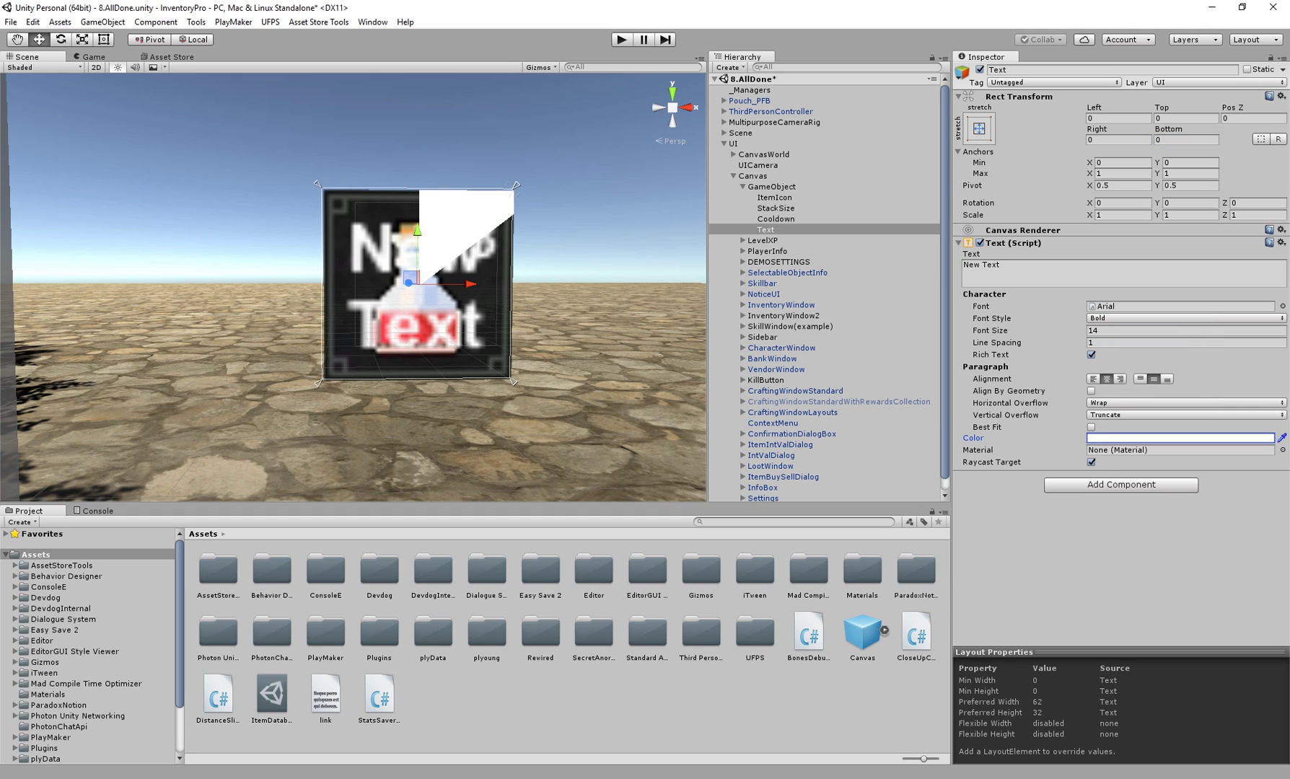
Turn off Raycast Target and Rich Text on the Text, set its font size to 12 and its content to "2 S"
left_click(1091, 461)
left_click(1092, 355)
left_click(1105, 330)
type("12")
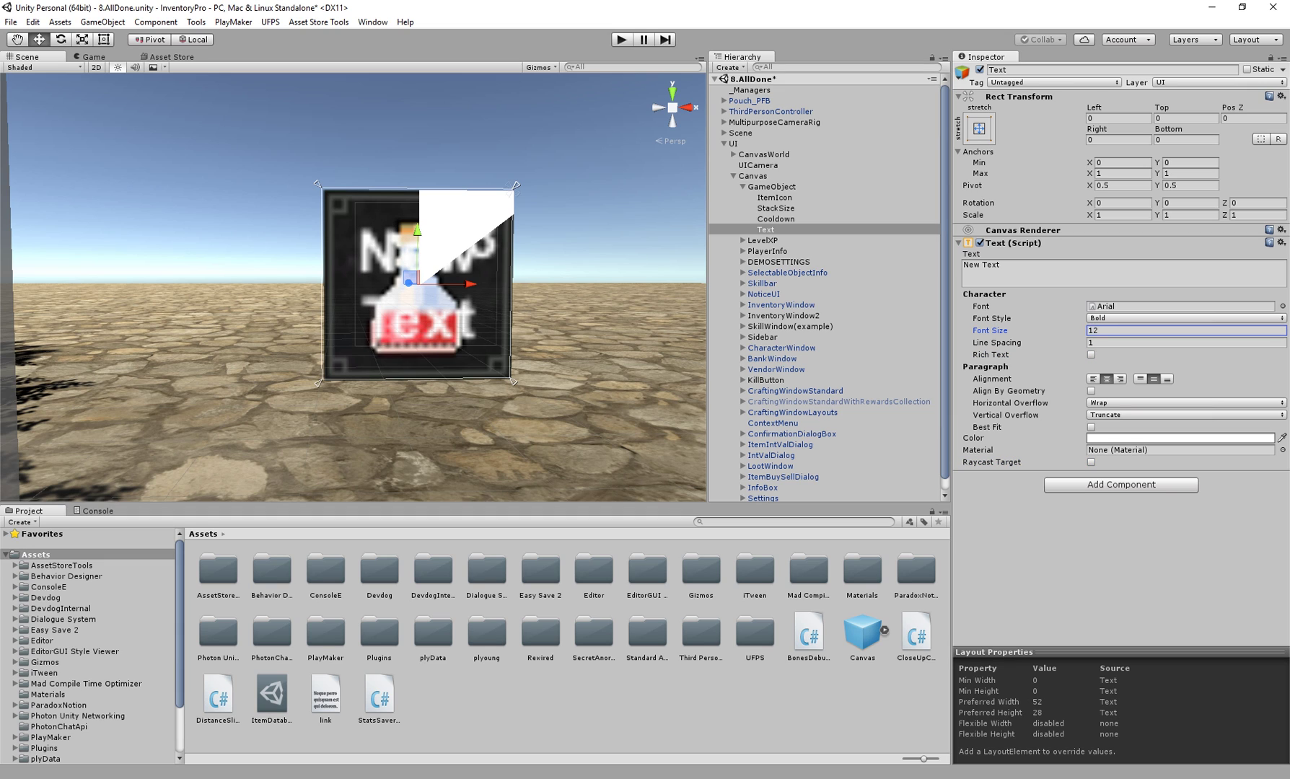
left_click(1028, 271)
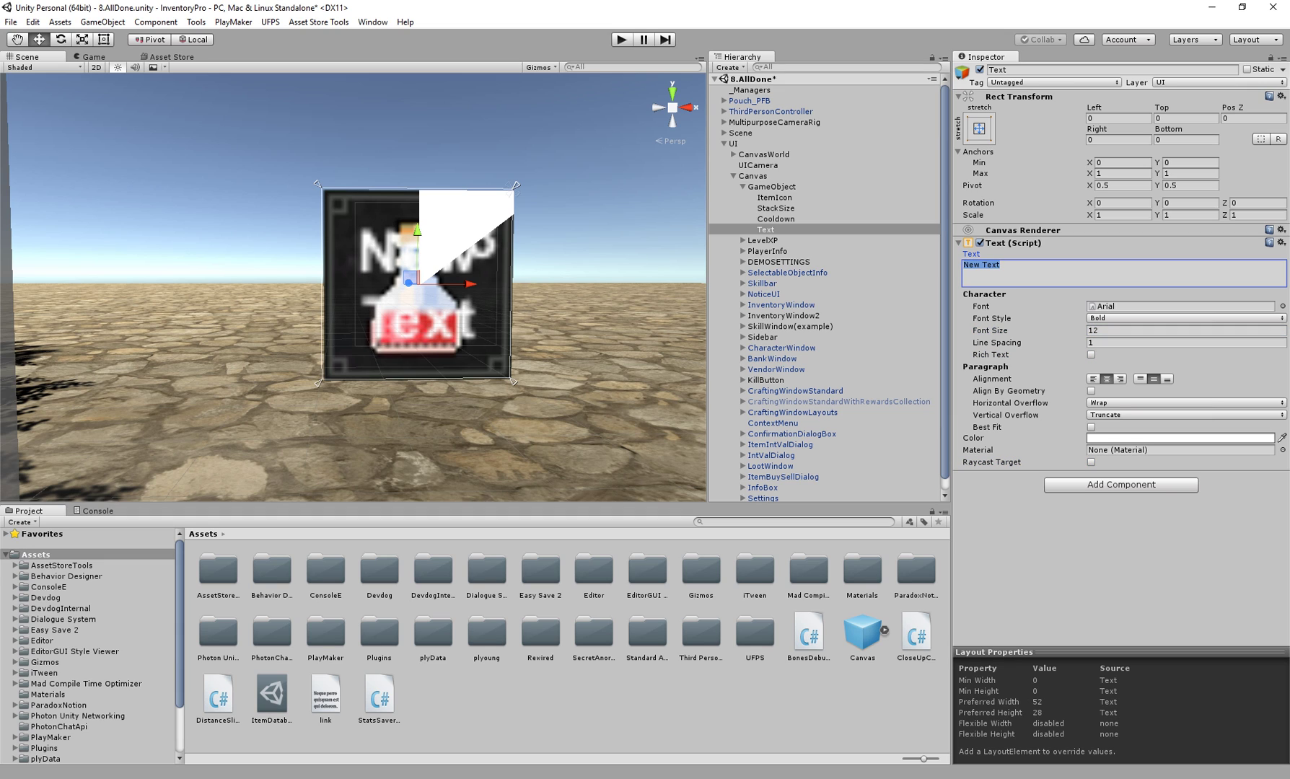
type("2 S")
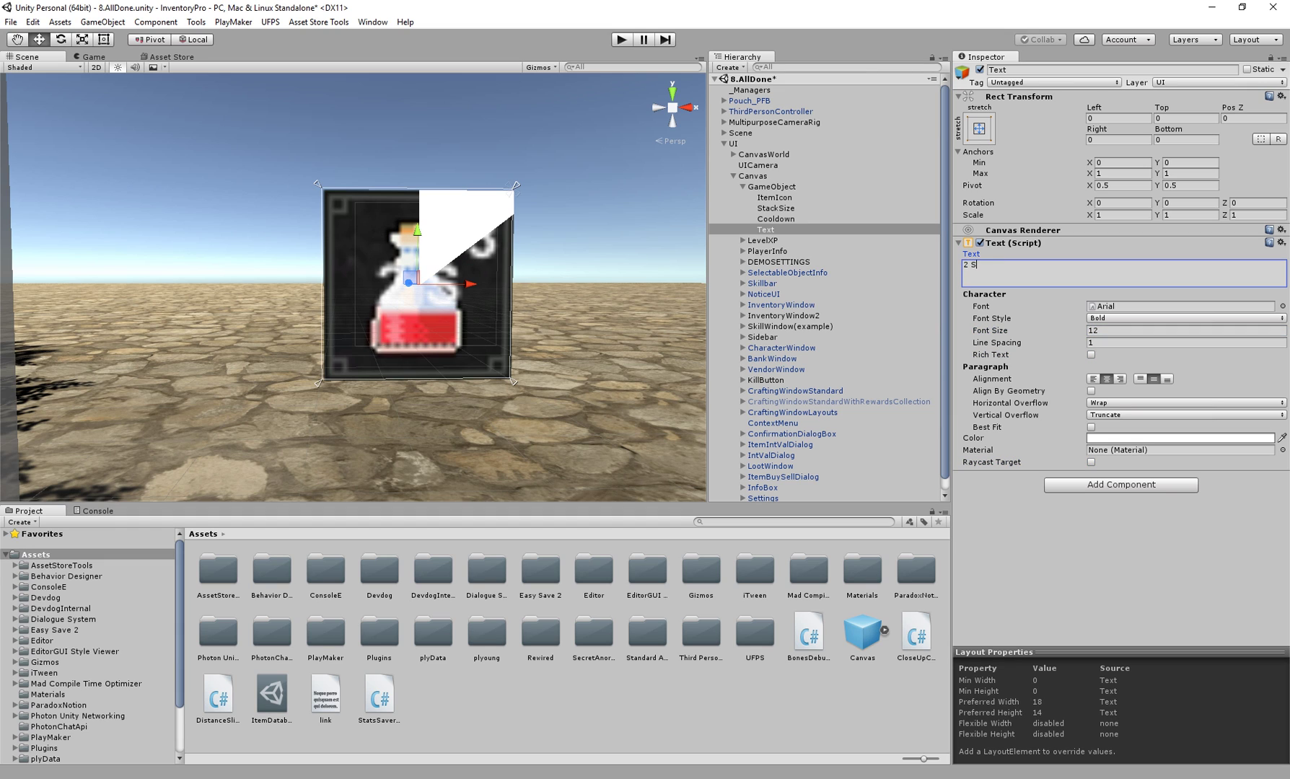
Assign the new Text object to the Text Field of the slot's Cooldown Visualizer
left_click(771, 187)
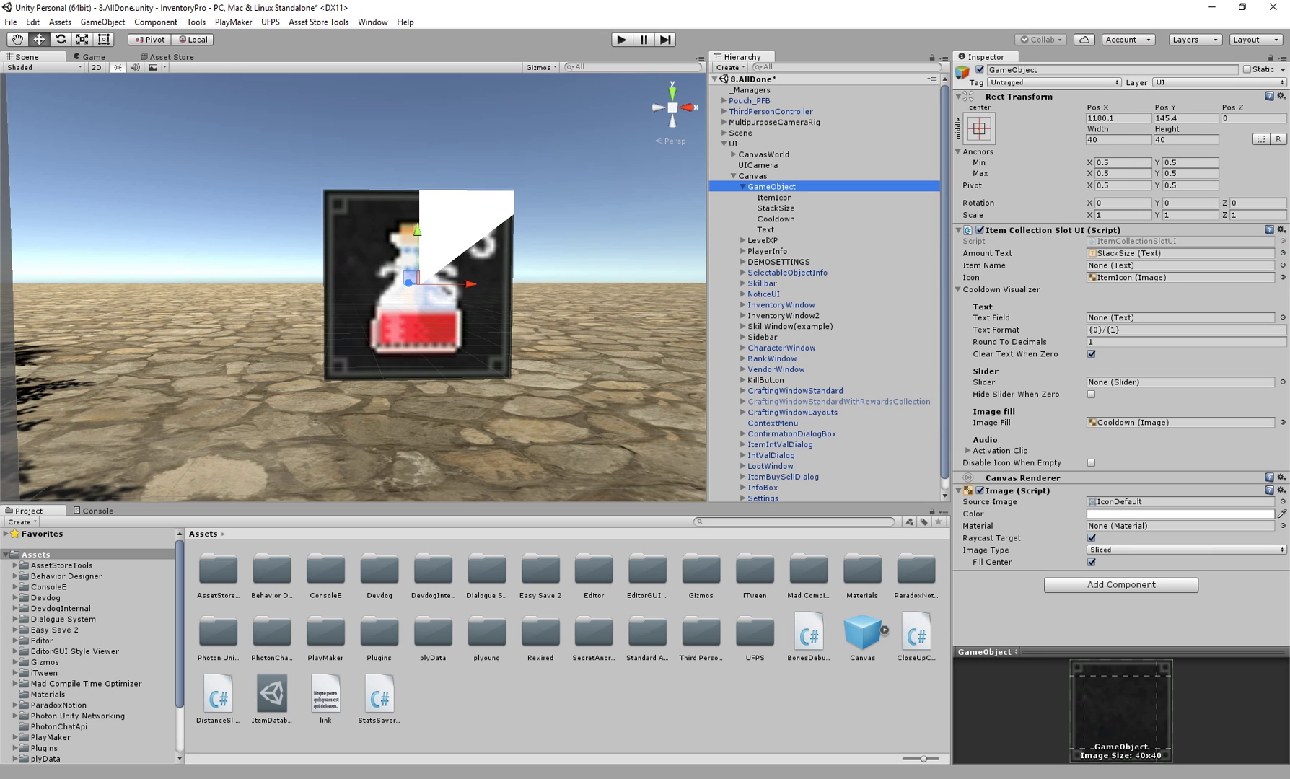
left_click_drag(766, 230, 1127, 318)
left_click(1140, 330)
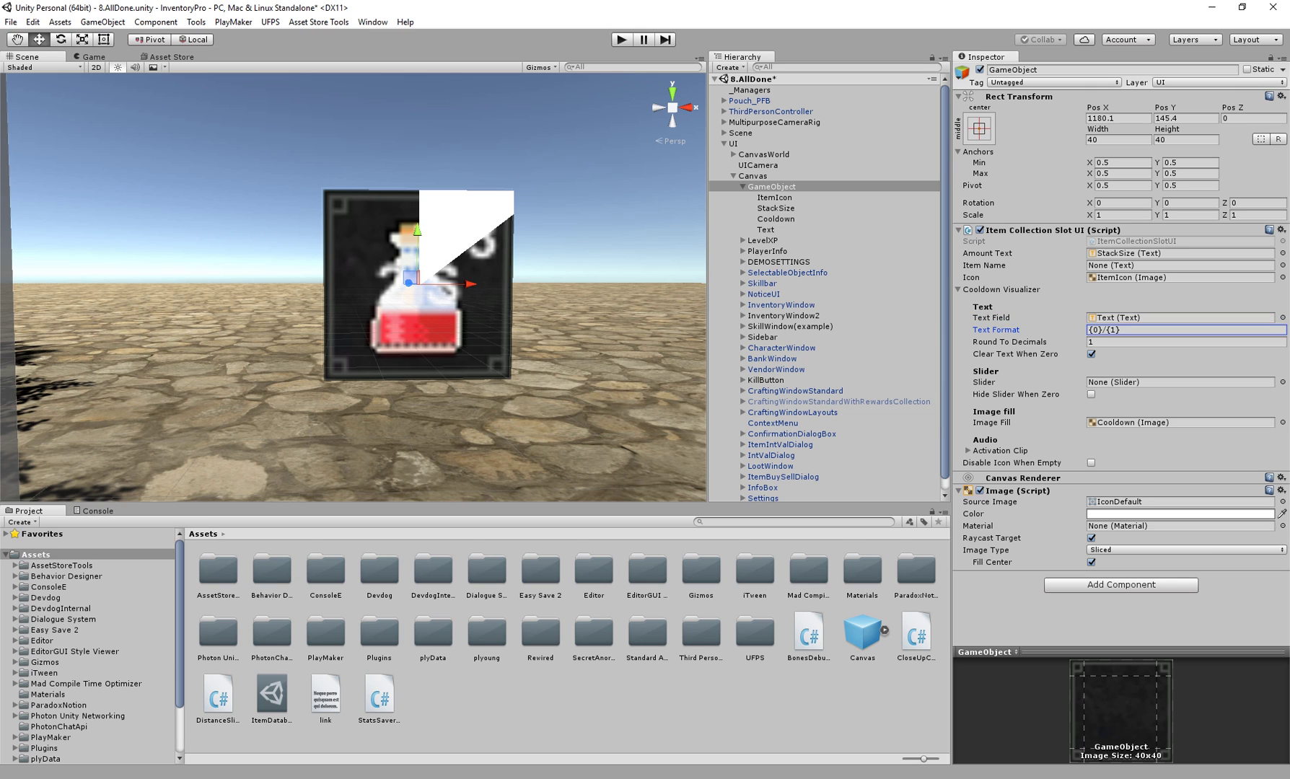
left_click(1140, 318)
Set the Cooldown Visualizer's text format to {0}/{1}s, keeping one rounding decimal and Clear Text When Zero enabled
left_click(1140, 330)
key("End")
type("s")
mouse_move(1104, 330)
left_mouse_down()
mouse_move(1089, 330)
mouse_move(1125, 330)
left_mouse_up()
type("seconds")
key("ctrl+shift+Left")
key("ctrl+z")
left_click(1010, 342)
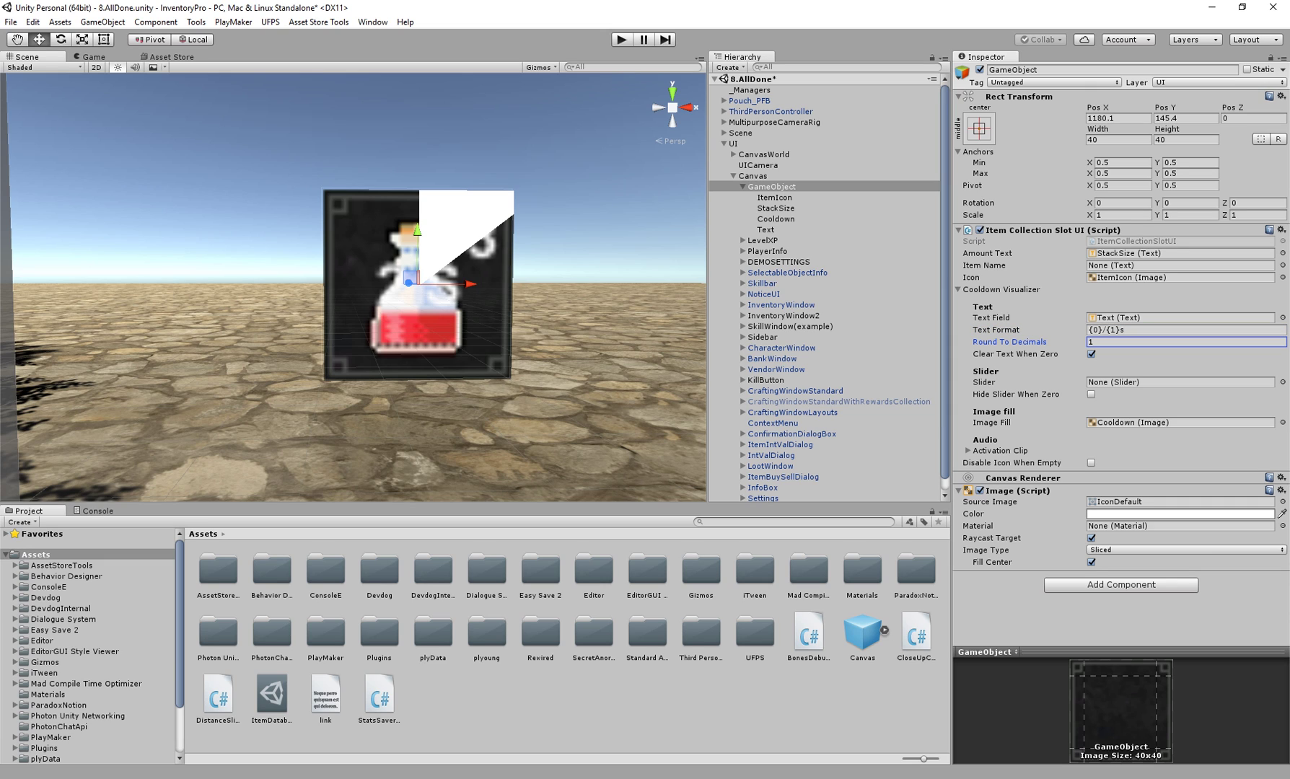
key("Tab")
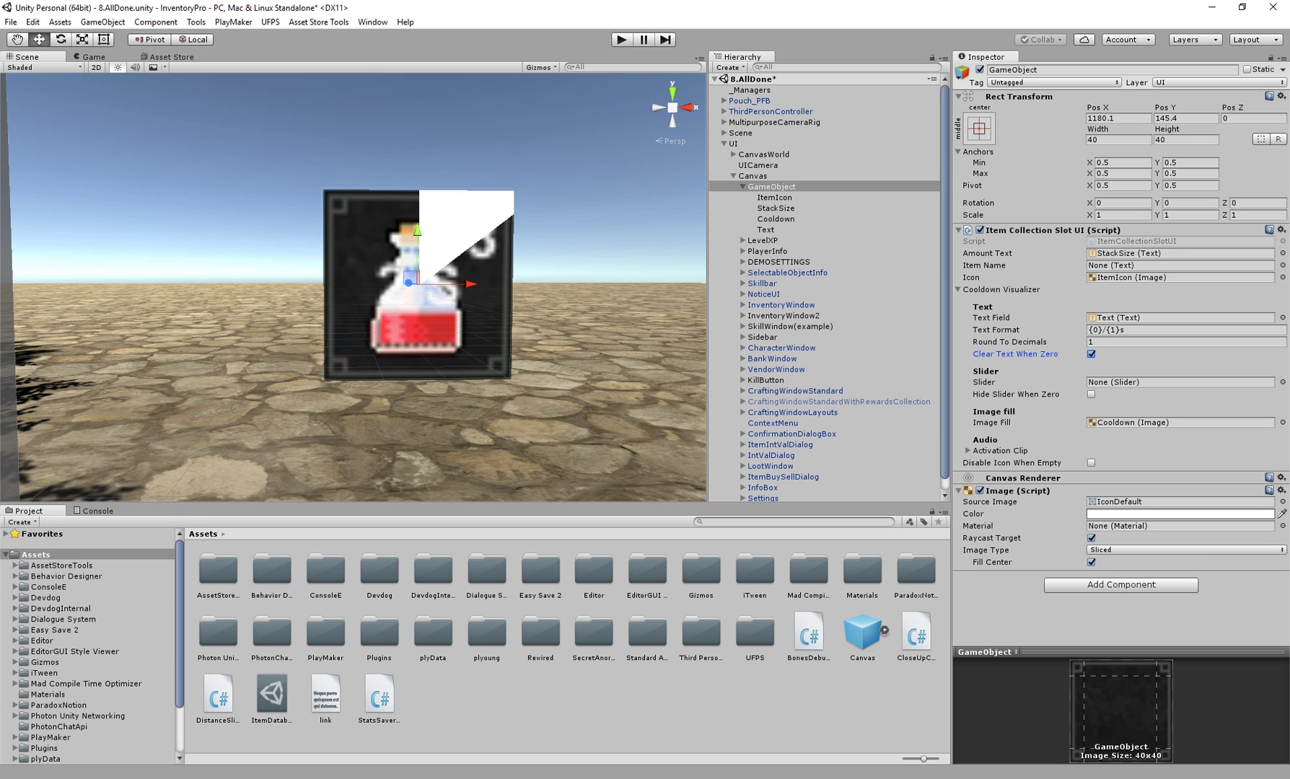
Save the finished slot GameObject as a prefab in the Assets folder and name it OurCustomSlot_PFB
left_click(743, 187)
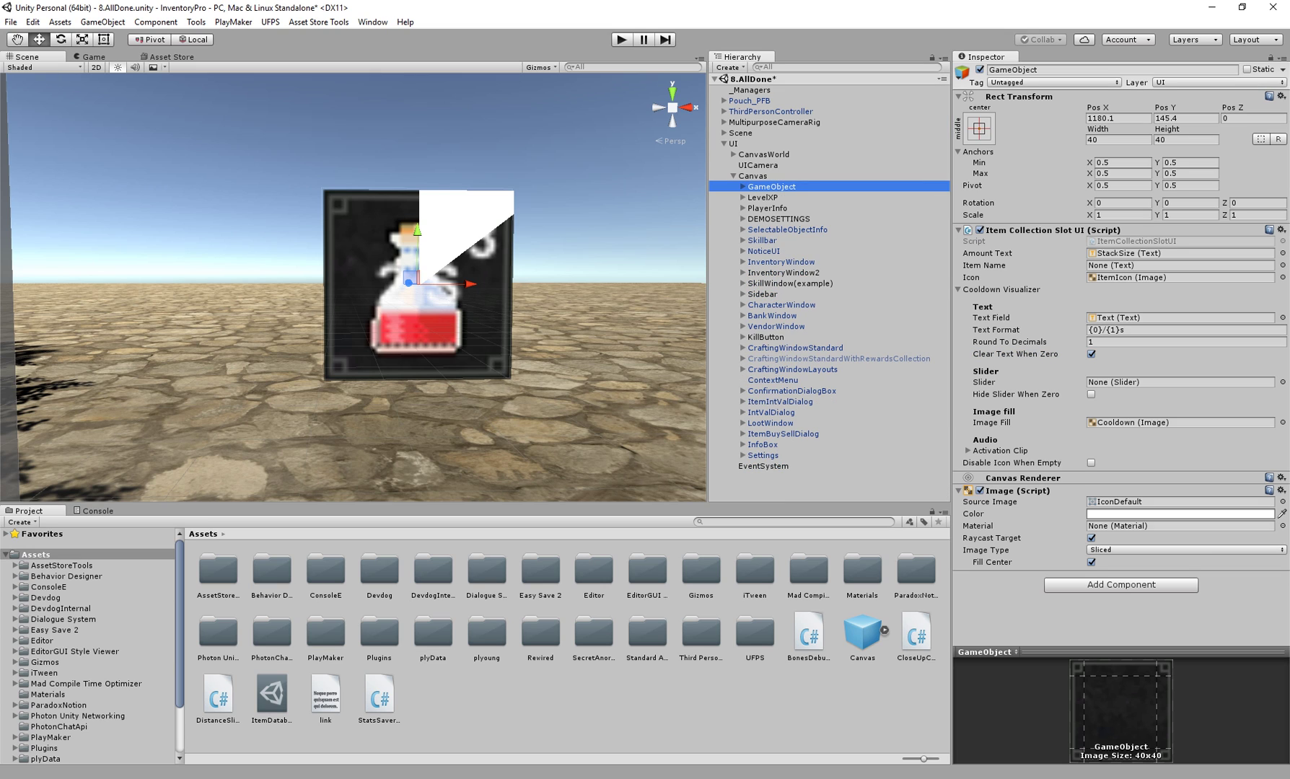
left_click_drag(772, 187, 614, 704)
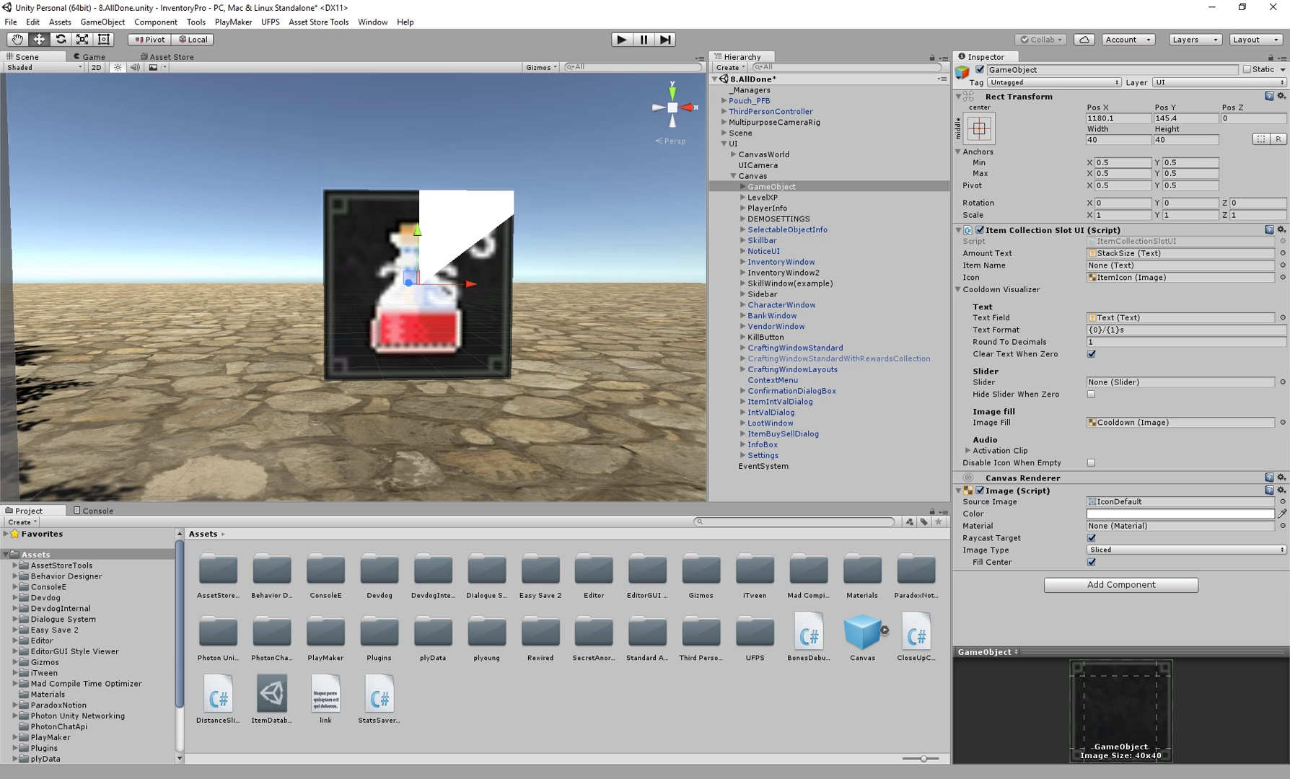
left_click_drag(771, 186, 272, 697)
key("F2")
type("CustomSlo")
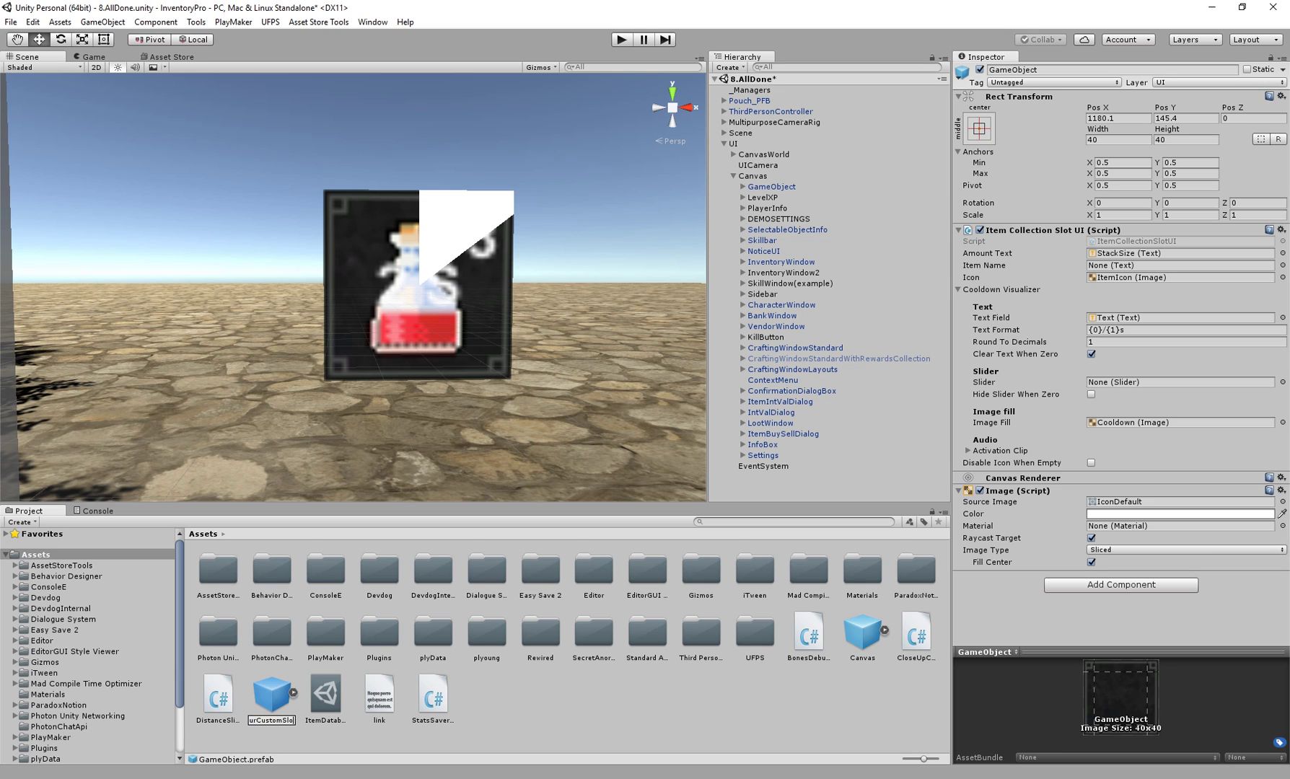
type("t_PFB")
key("Return")
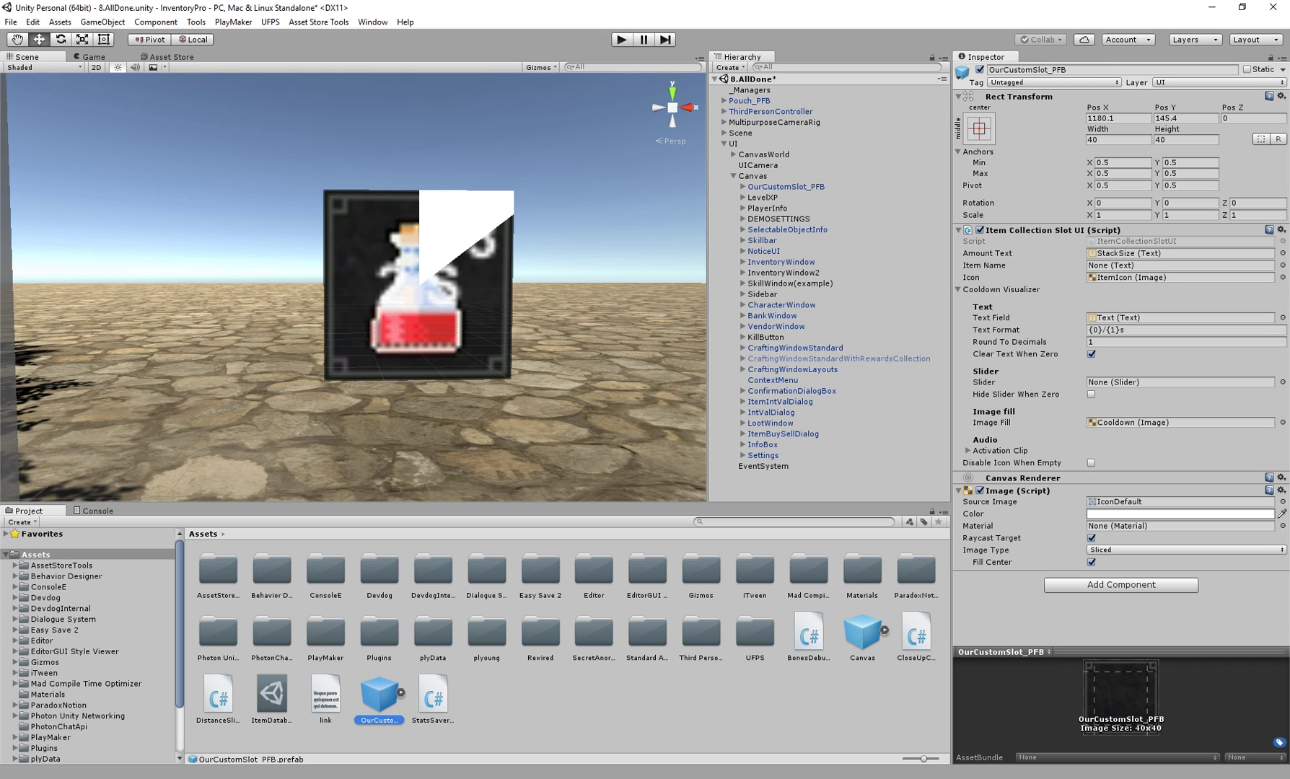
Delete the slot instance from the Canvas and assign OurCustomSlot_PFB as InventoryWindow's Item Button Prefab
left_click(786, 187)
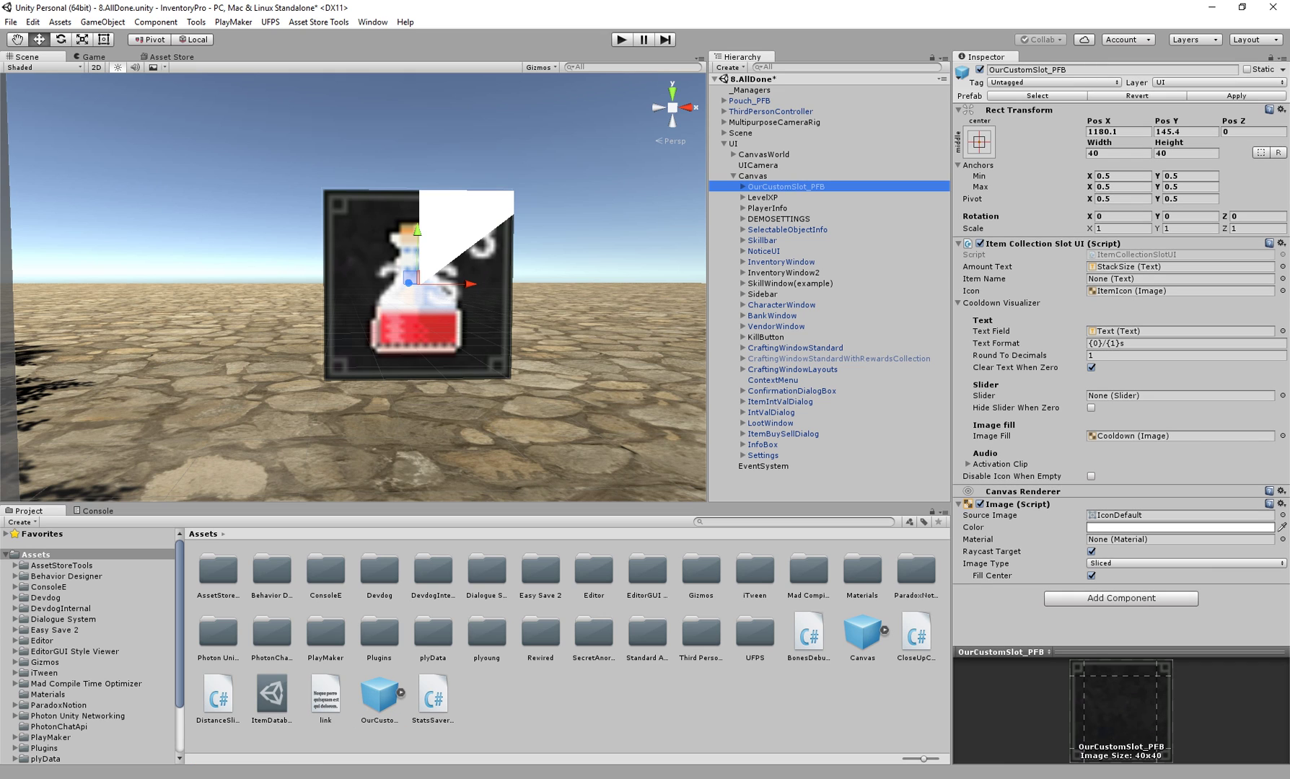
key("Delete")
left_click(782, 251)
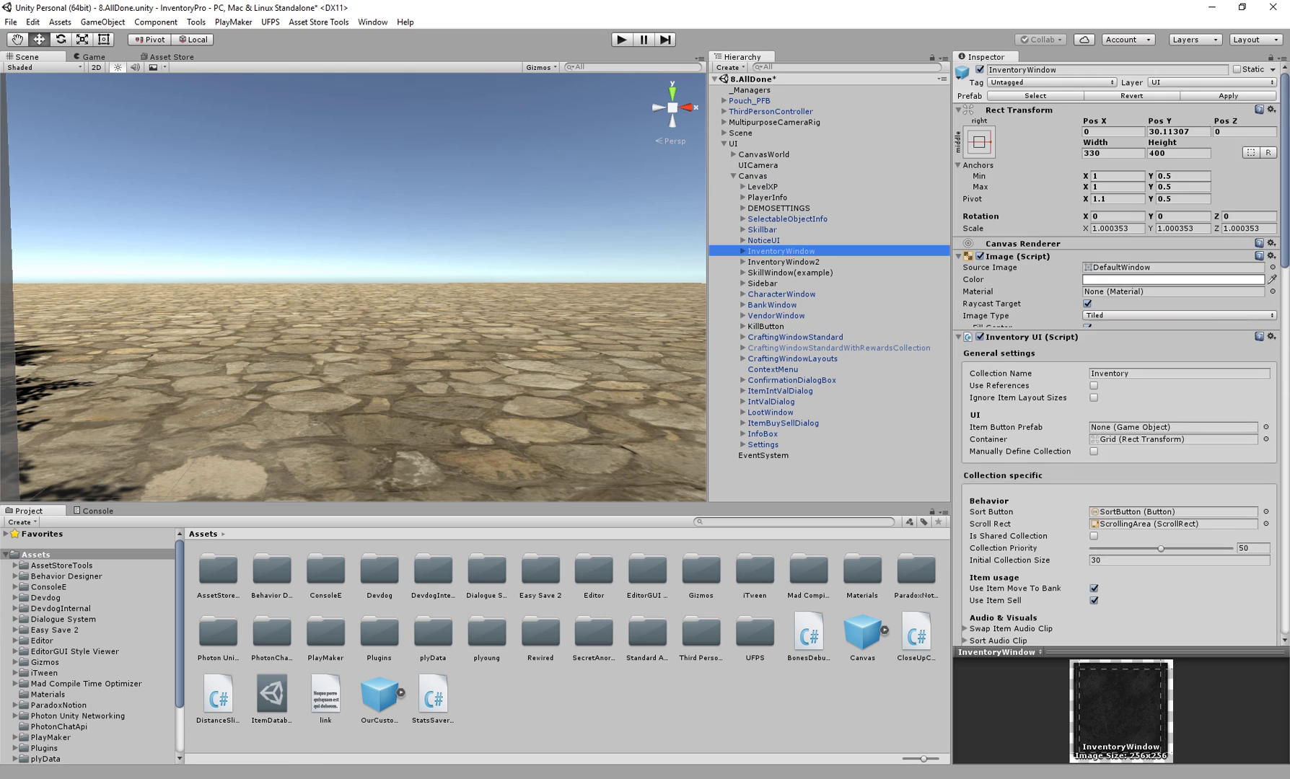
left_click_drag(379, 694, 462, 664)
left_click_drag(765, 461, 1173, 432)
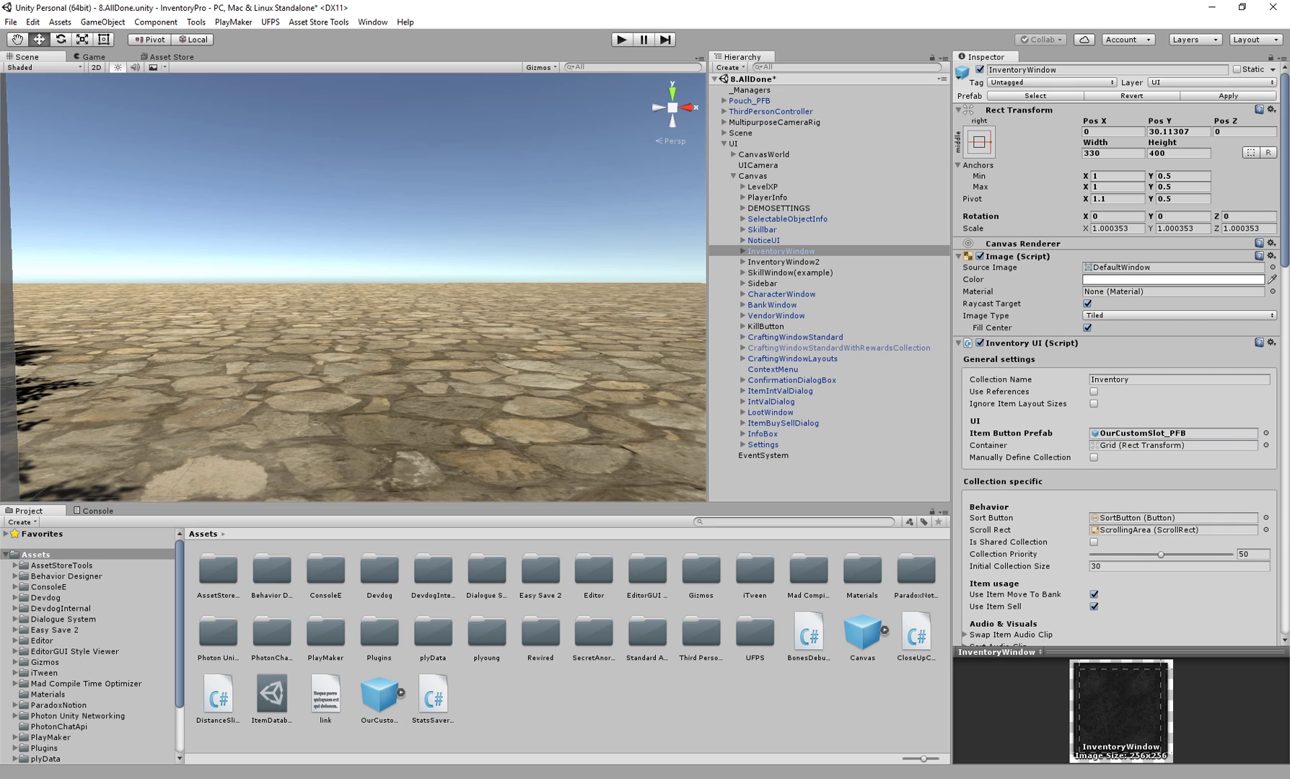
Run the scene, open the inventory and move its windows apart to inspect the custom slots, and stop playback
key("ctrl+p")
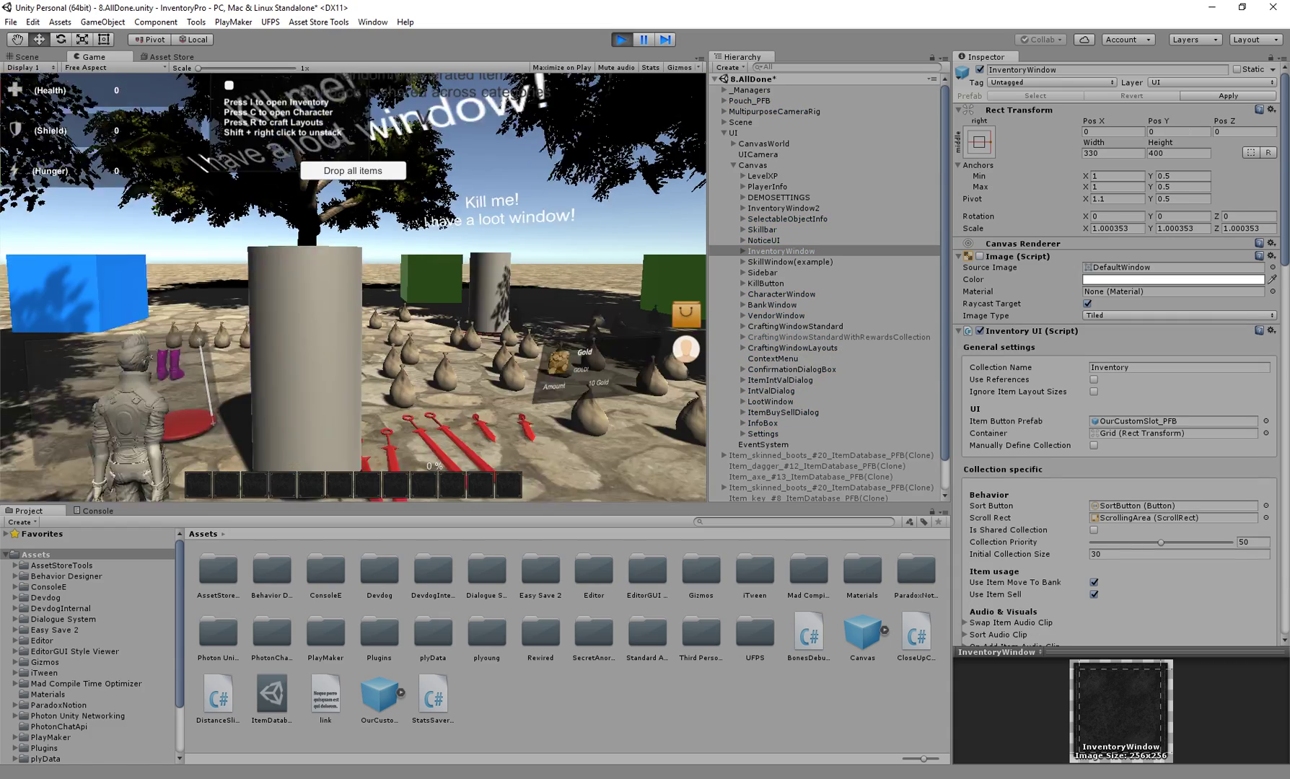
key("i")
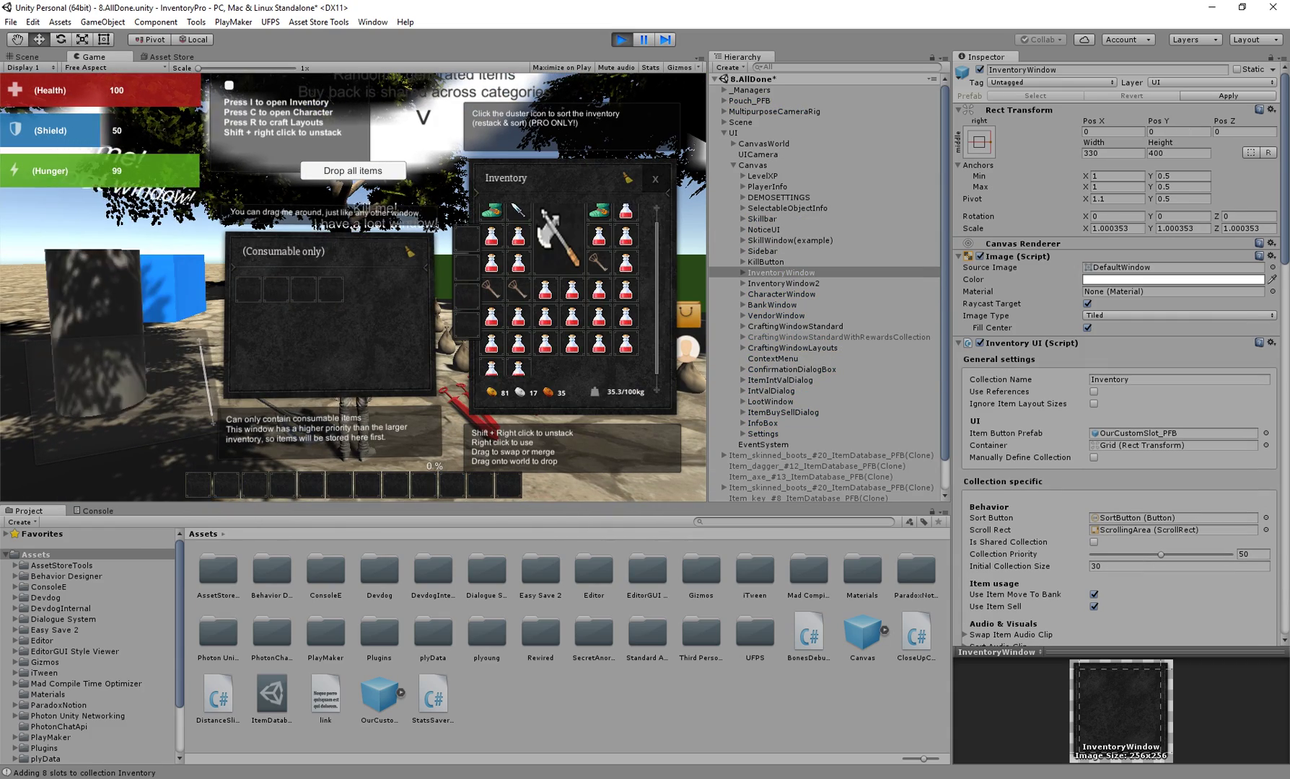
left_click_drag(554, 179, 570, 179)
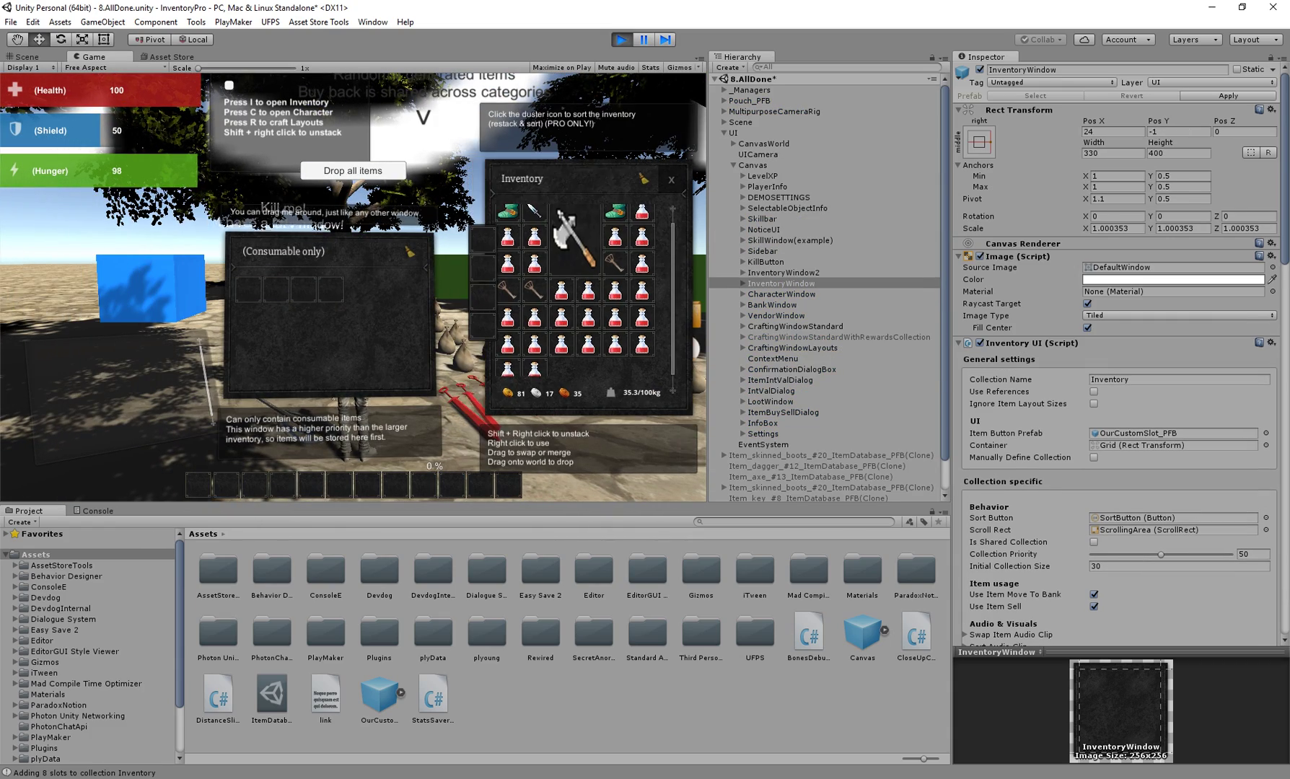
left_click_drag(340, 252, 114, 233)
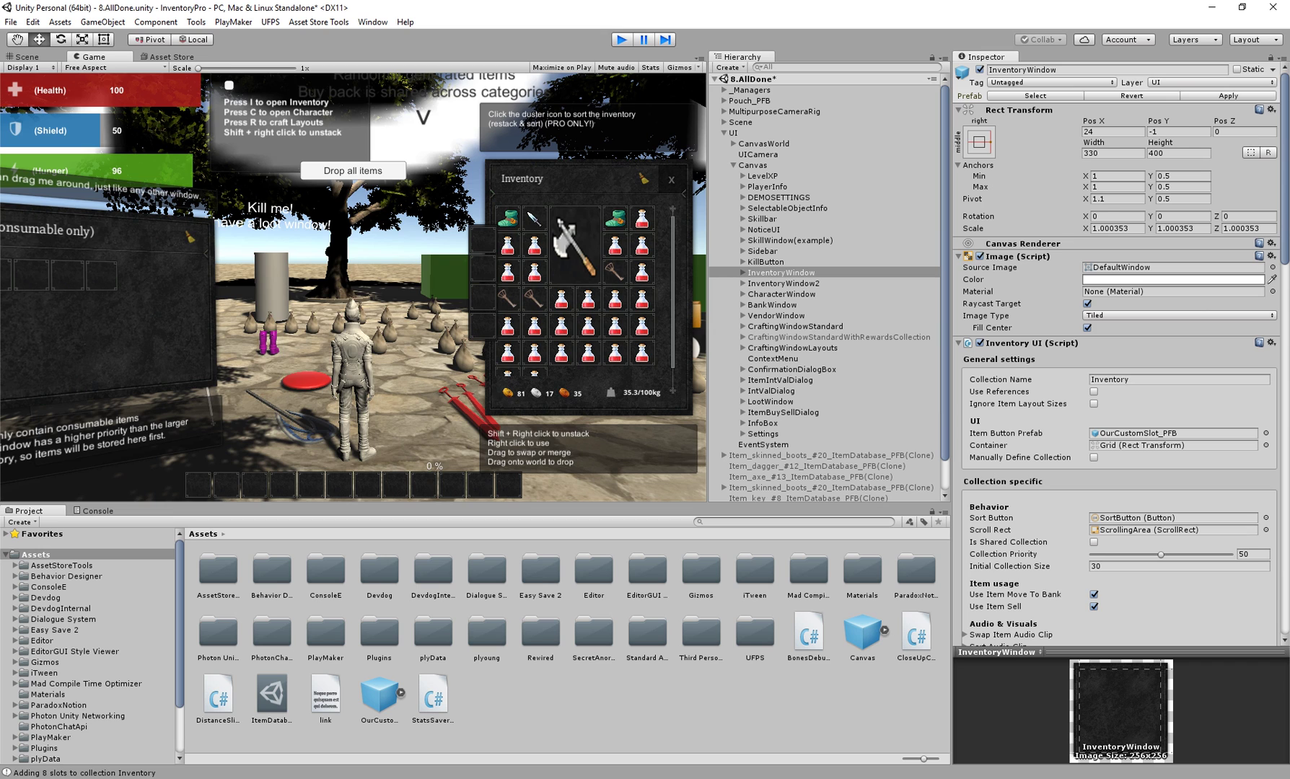
key("ctrl+p")
Set the source image of the ItemIcon inside the OurCustomSlot_PFB prefab to None
left_click(378, 697)
left_click(401, 692)
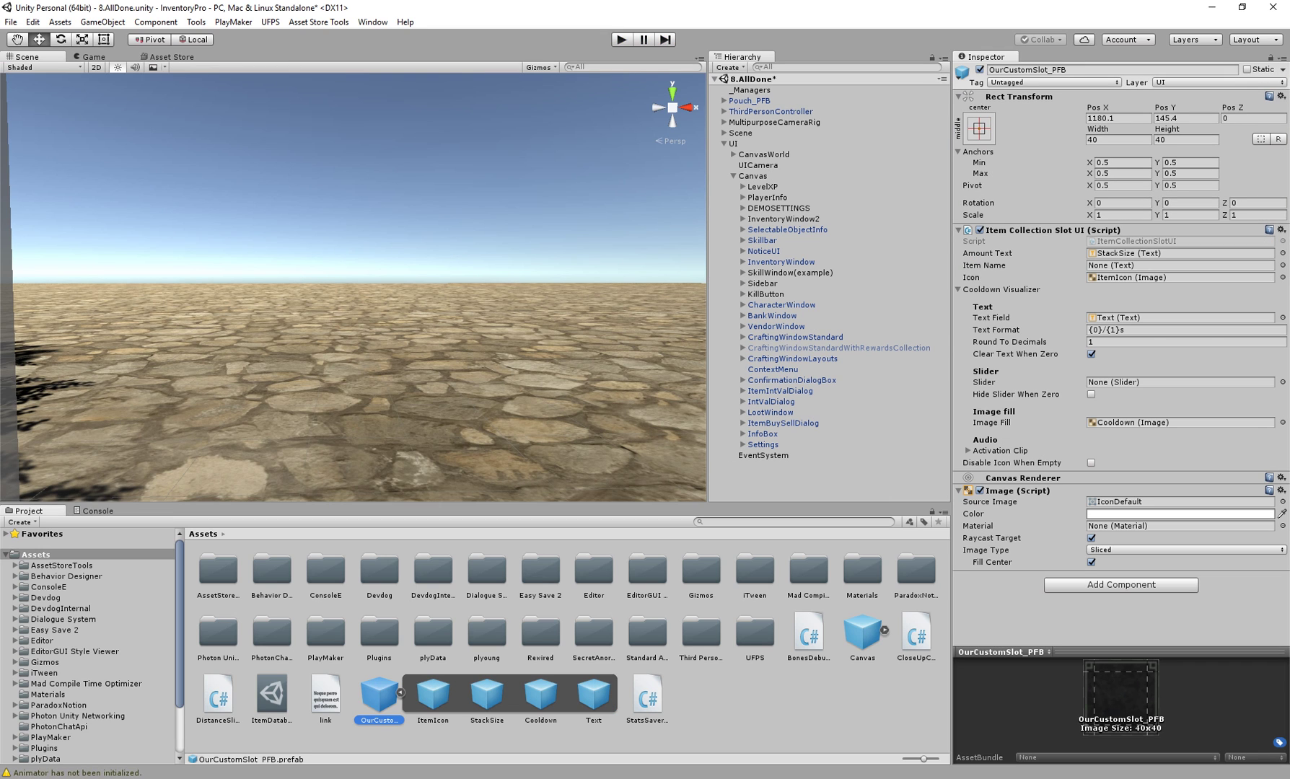
left_click(432, 695)
left_click(1283, 254)
scroll(836, 404, "up", 20)
double_click(590, 294)
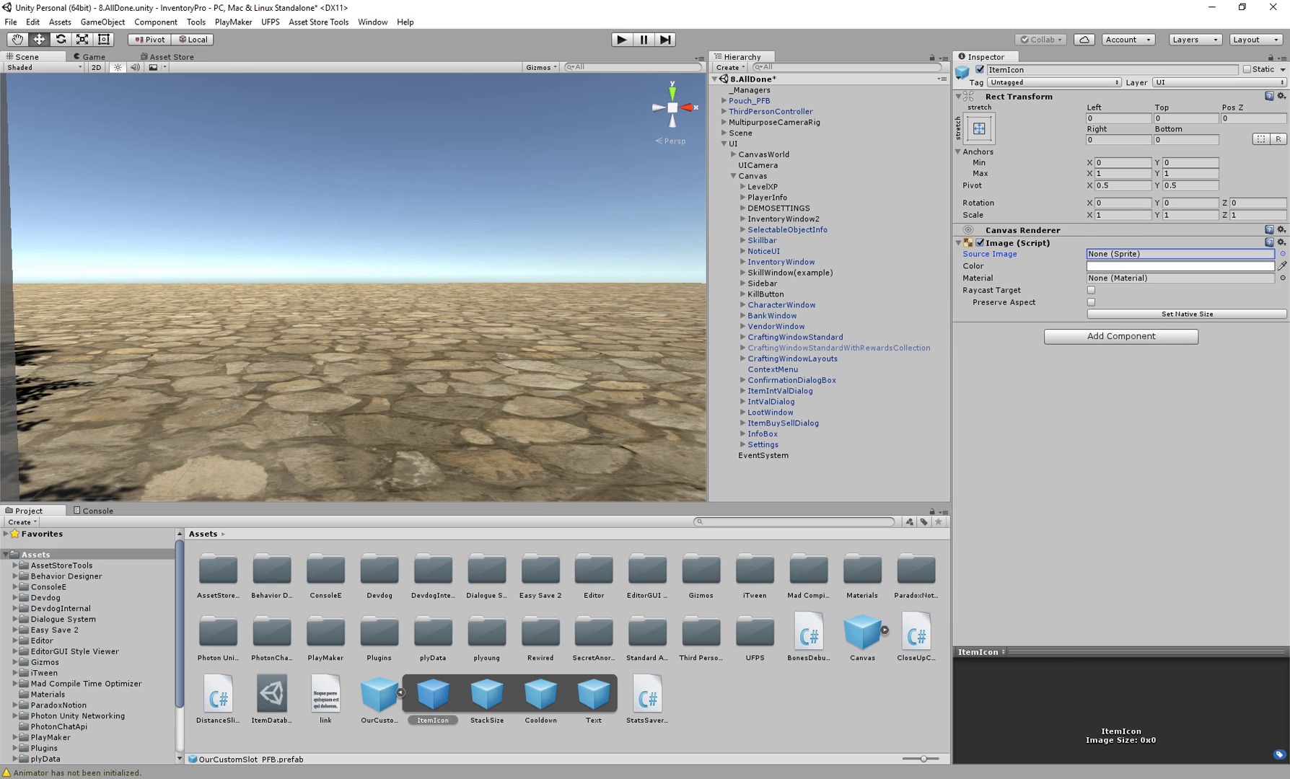
Run the scene again to check how the inventory slots display without a default icon sprite, and stop it
key("ctrl+p")
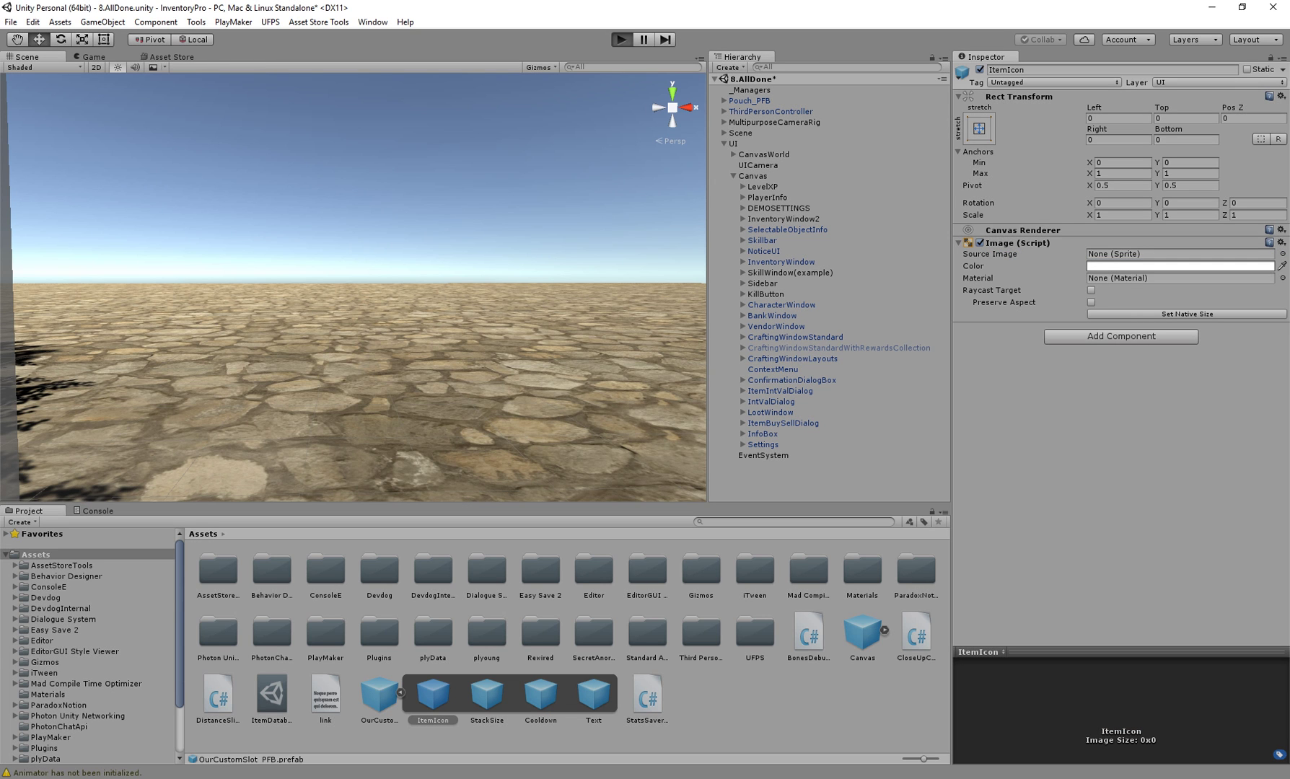
key("ctrl+p")
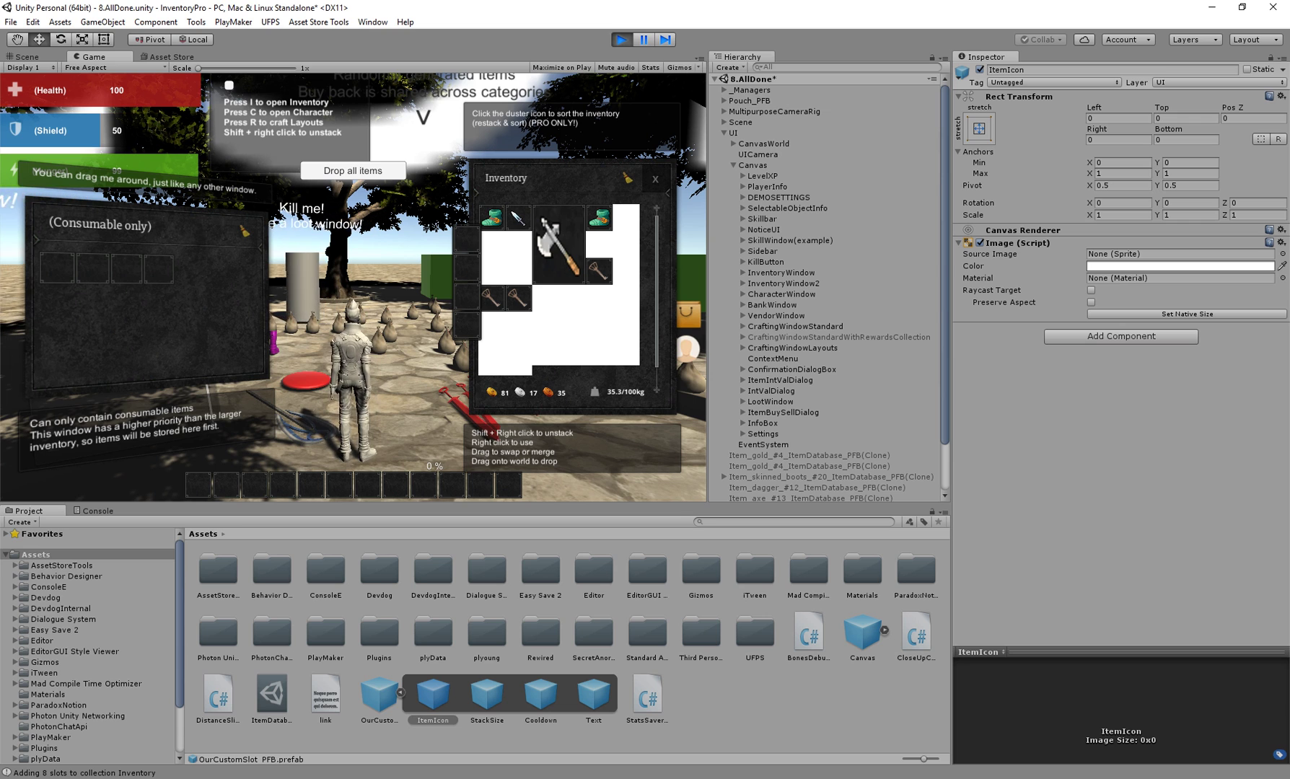
key("ctrl+p")
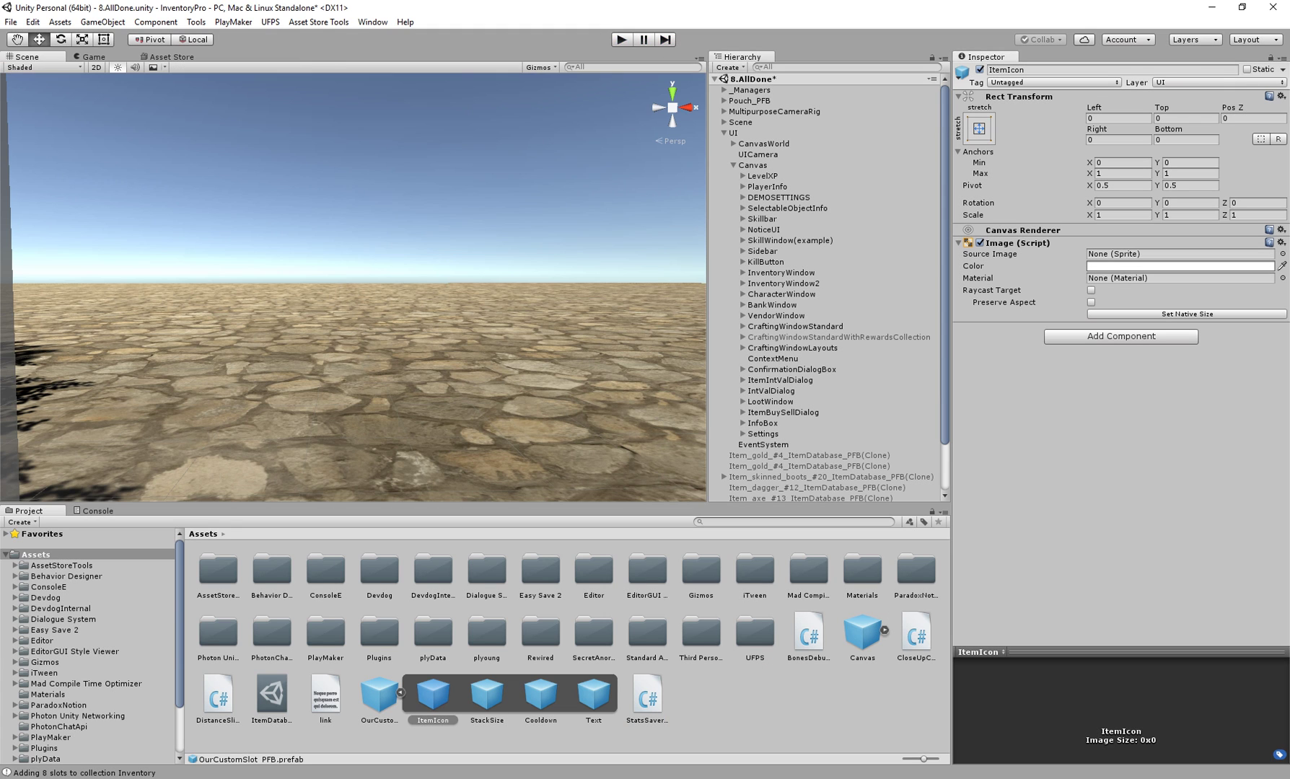
Assign the TRANSPARENT sprite as the source image of the ItemIcon inside the OurCustomSlot_PFB prefab
left_click(1283, 254)
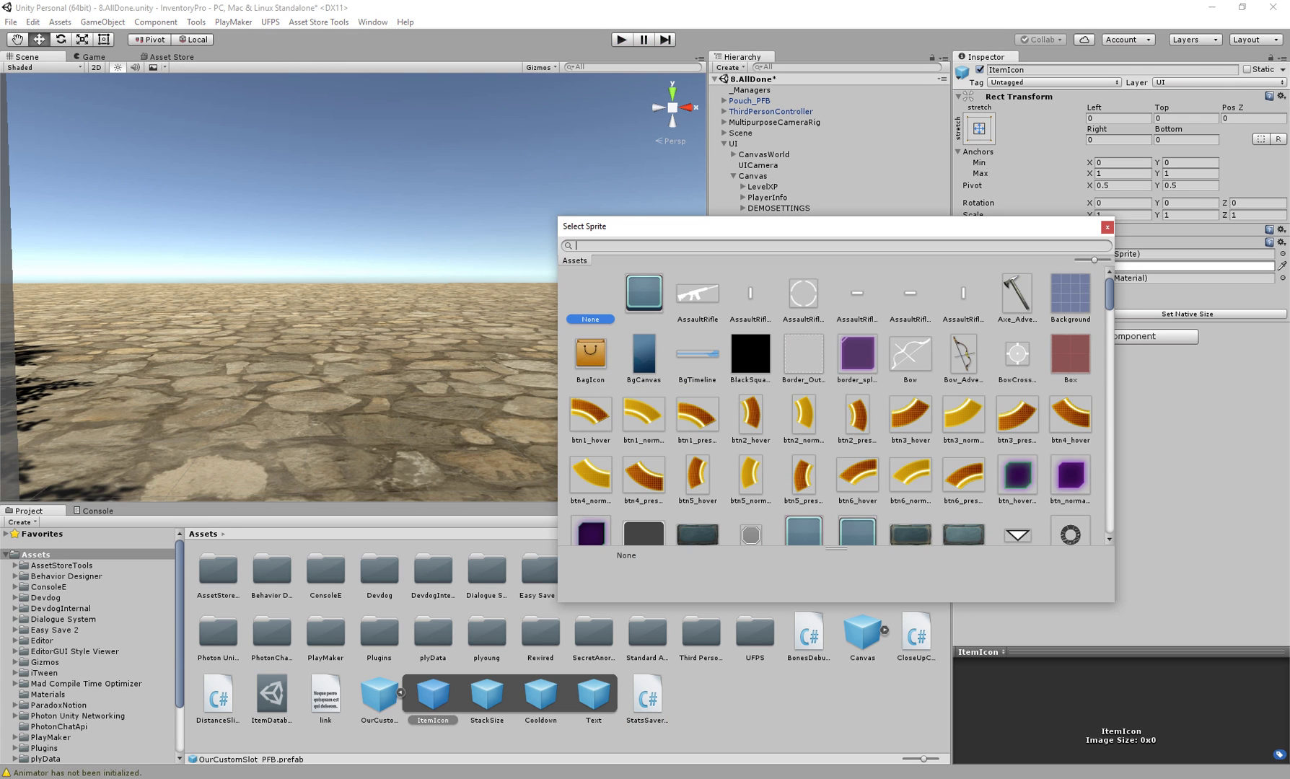
type("trans")
double_click(642, 296)
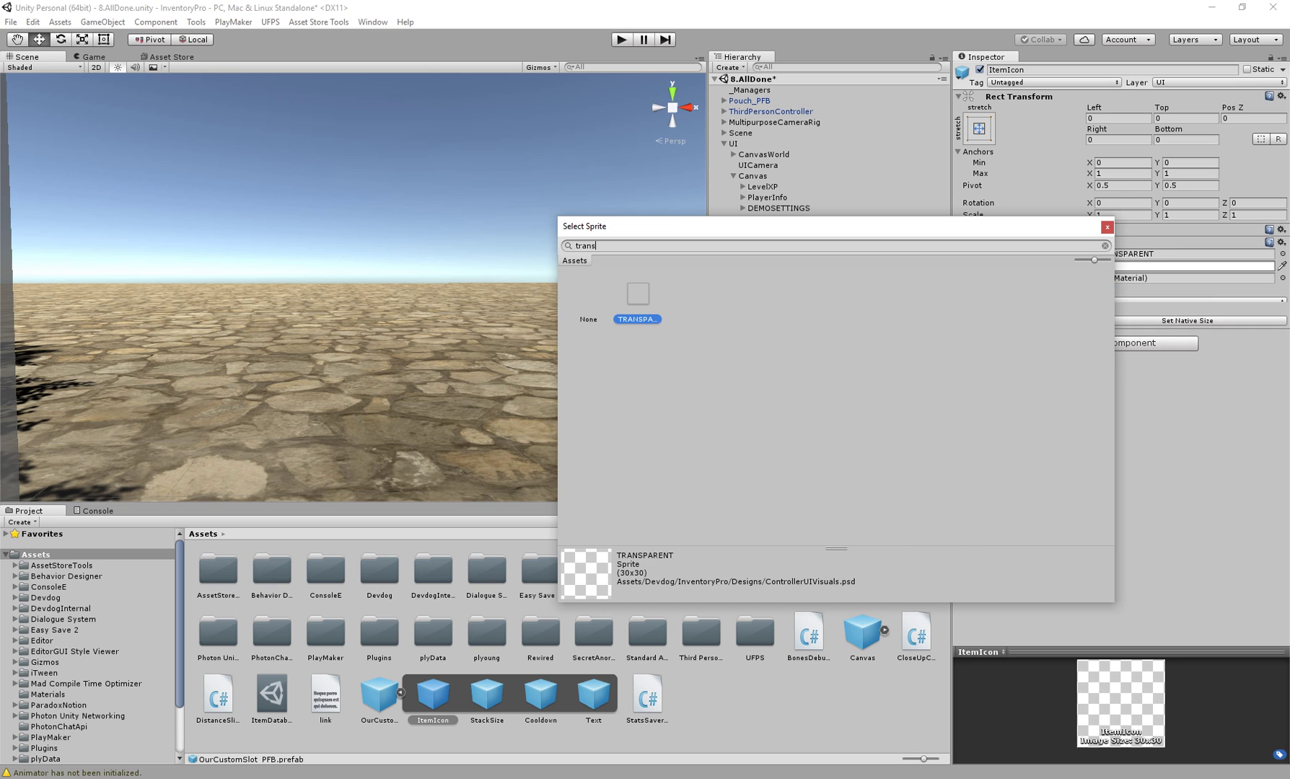
Run the scene with the inventory open and walk the character around to collect items into the custom slots
key("ctrl+p")
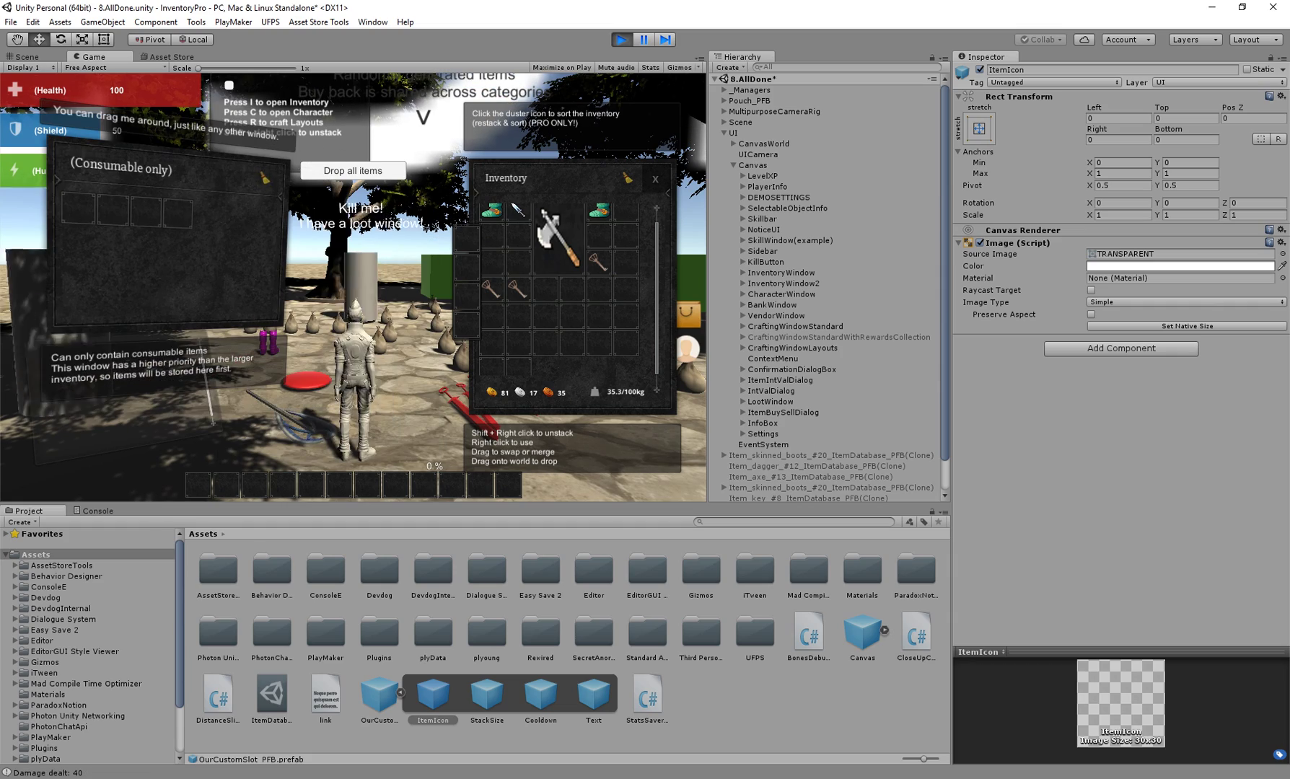
left_click(309, 427)
left_click(306, 381)
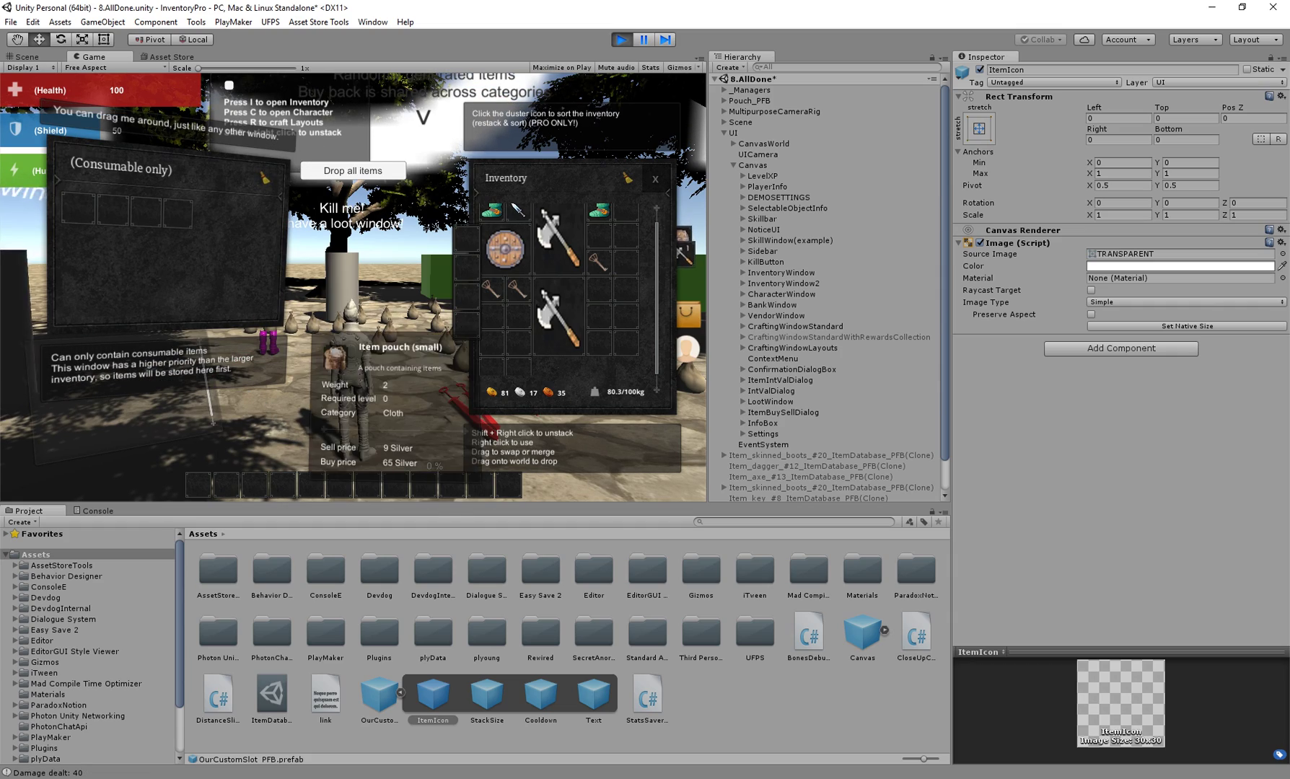
left_click(310, 320)
key("w")
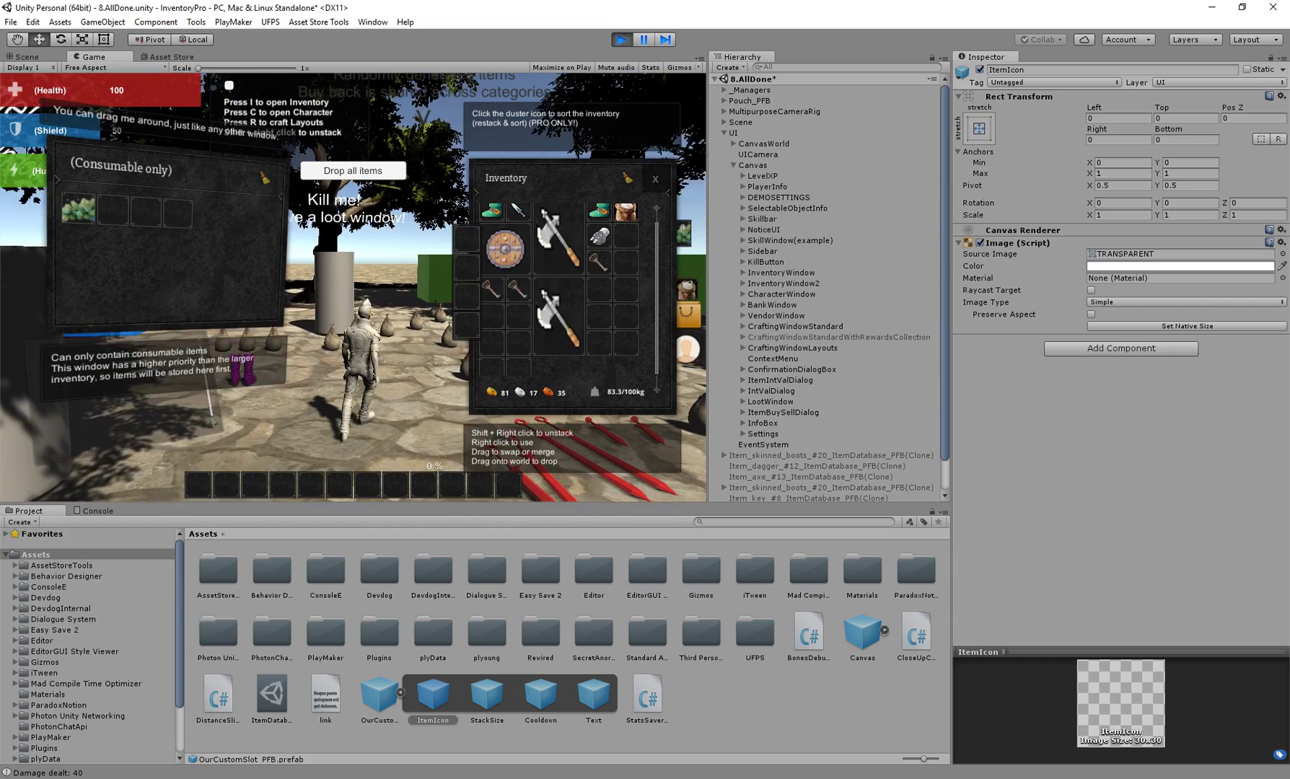
key("w")
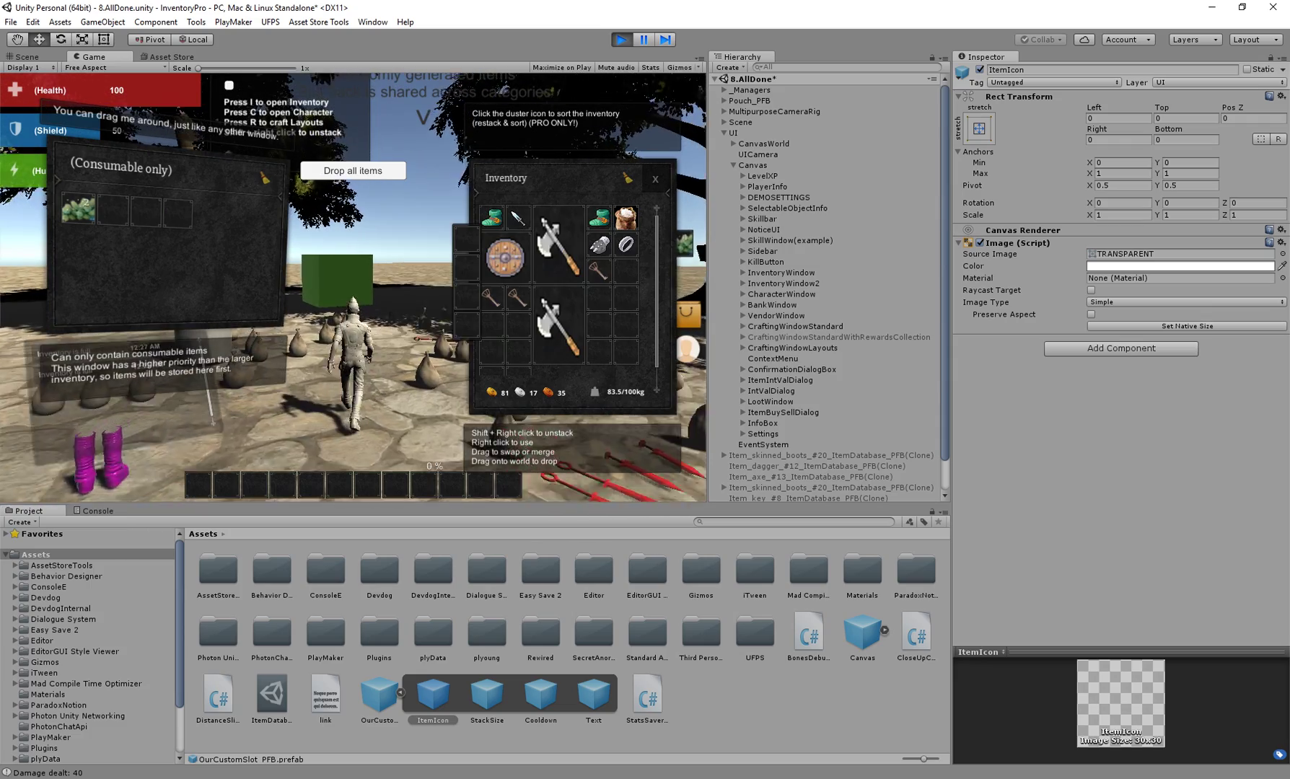
key("w")
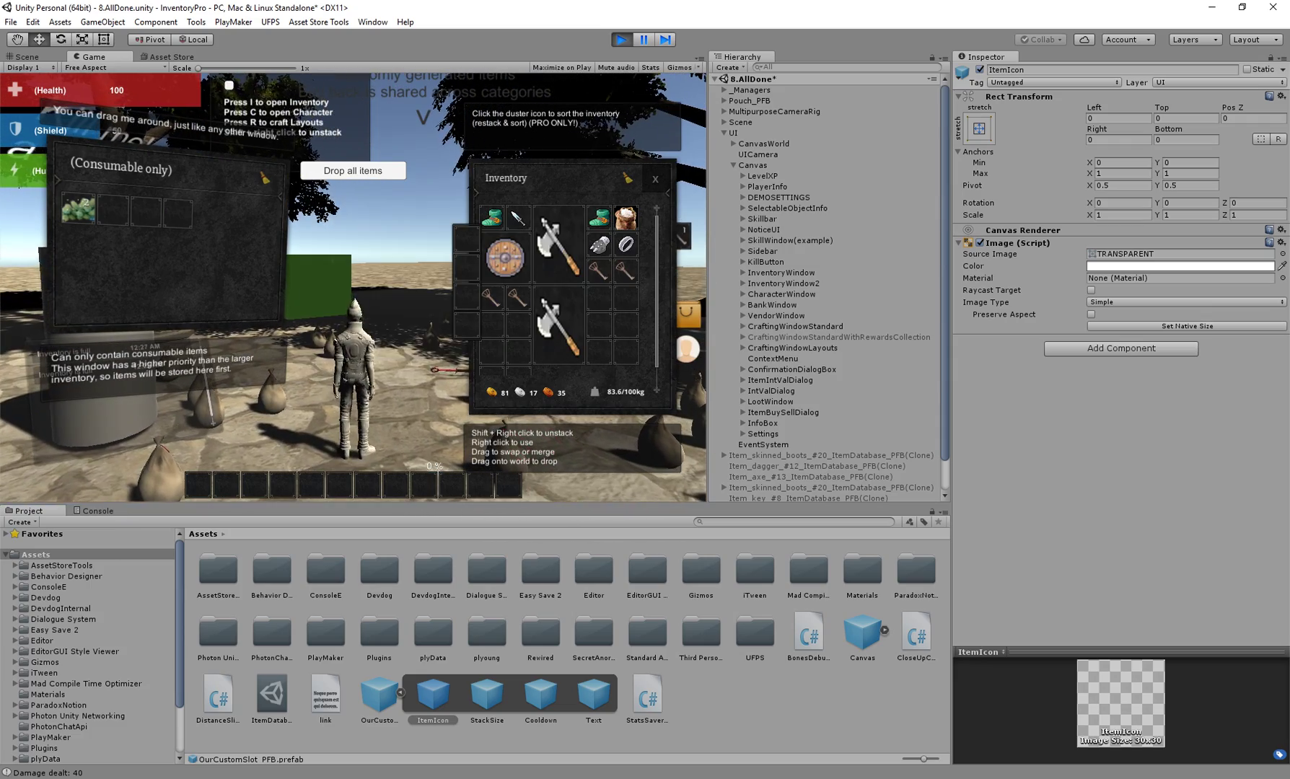
key("w")
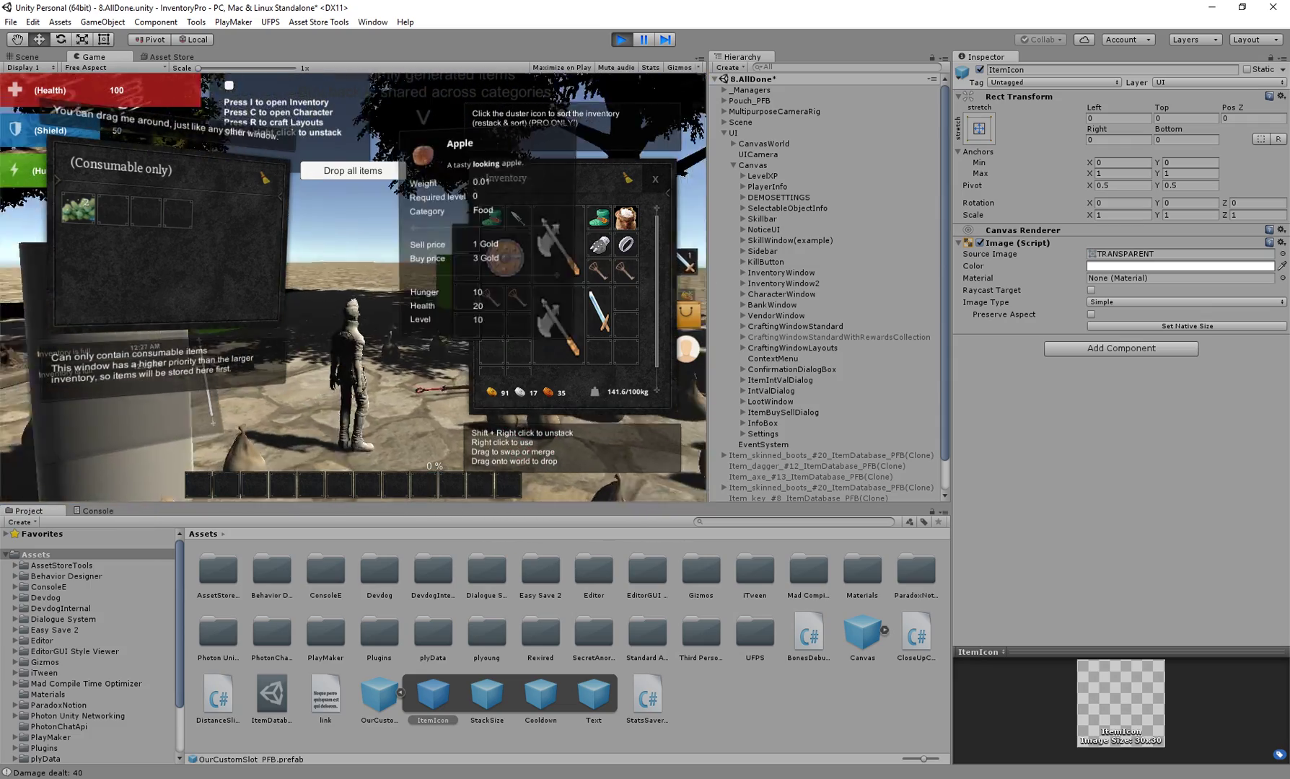
Move the apple from the consumable-only window into an empty inventory slot and collect more items
left_click_drag(114, 215, 429, 310)
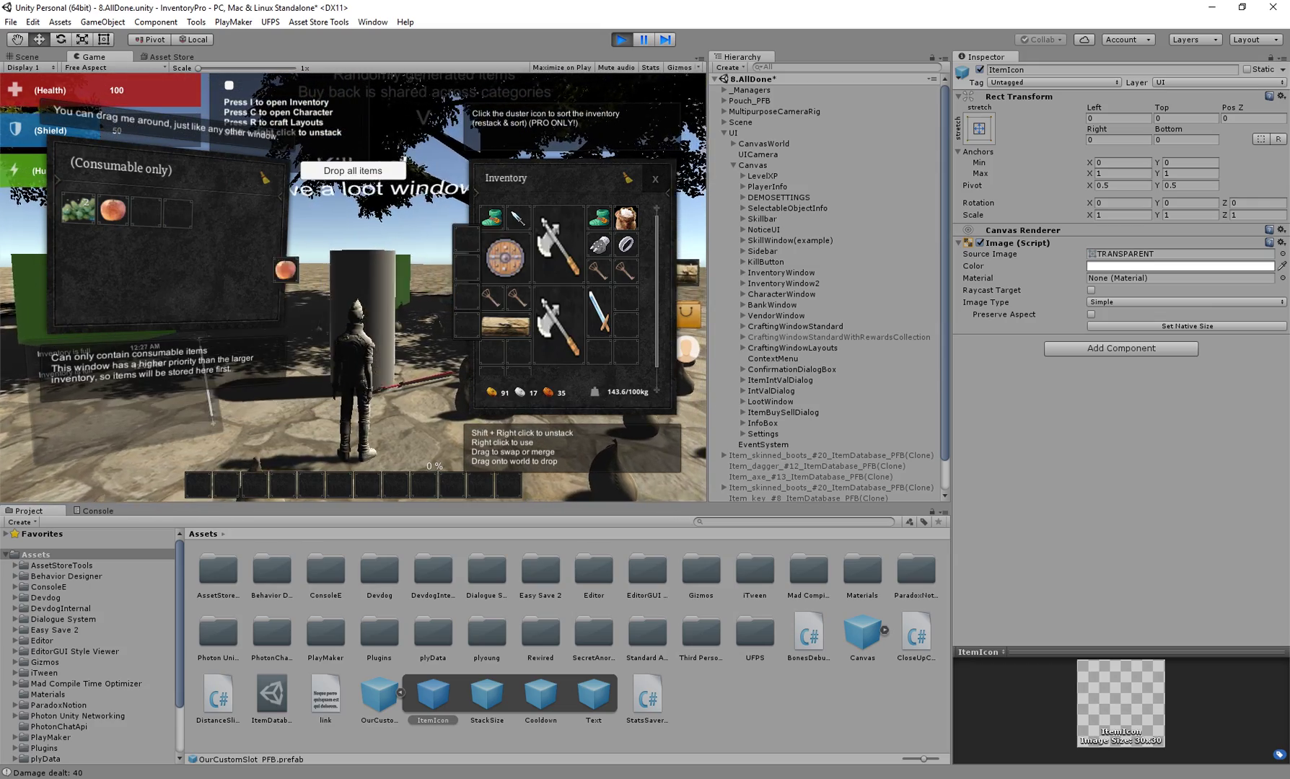
left_click_drag(626, 301, 626, 299)
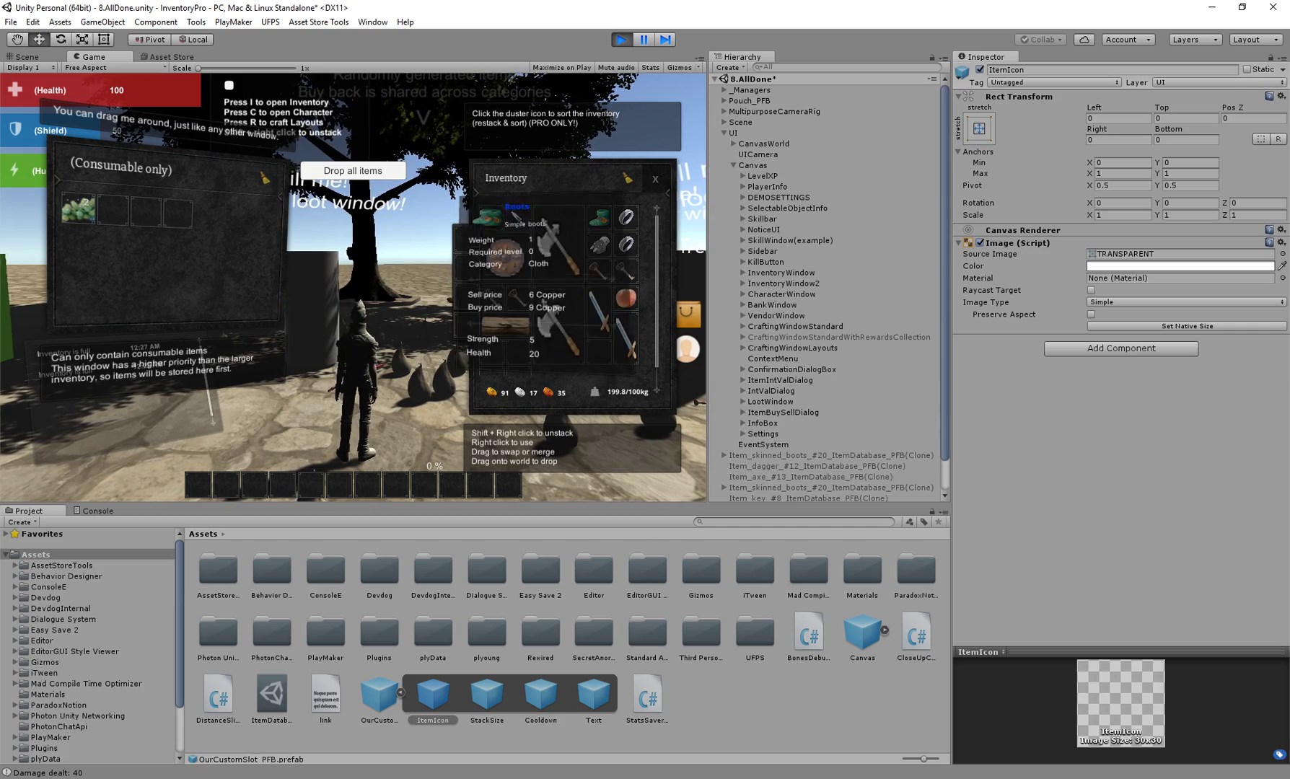
key("w")
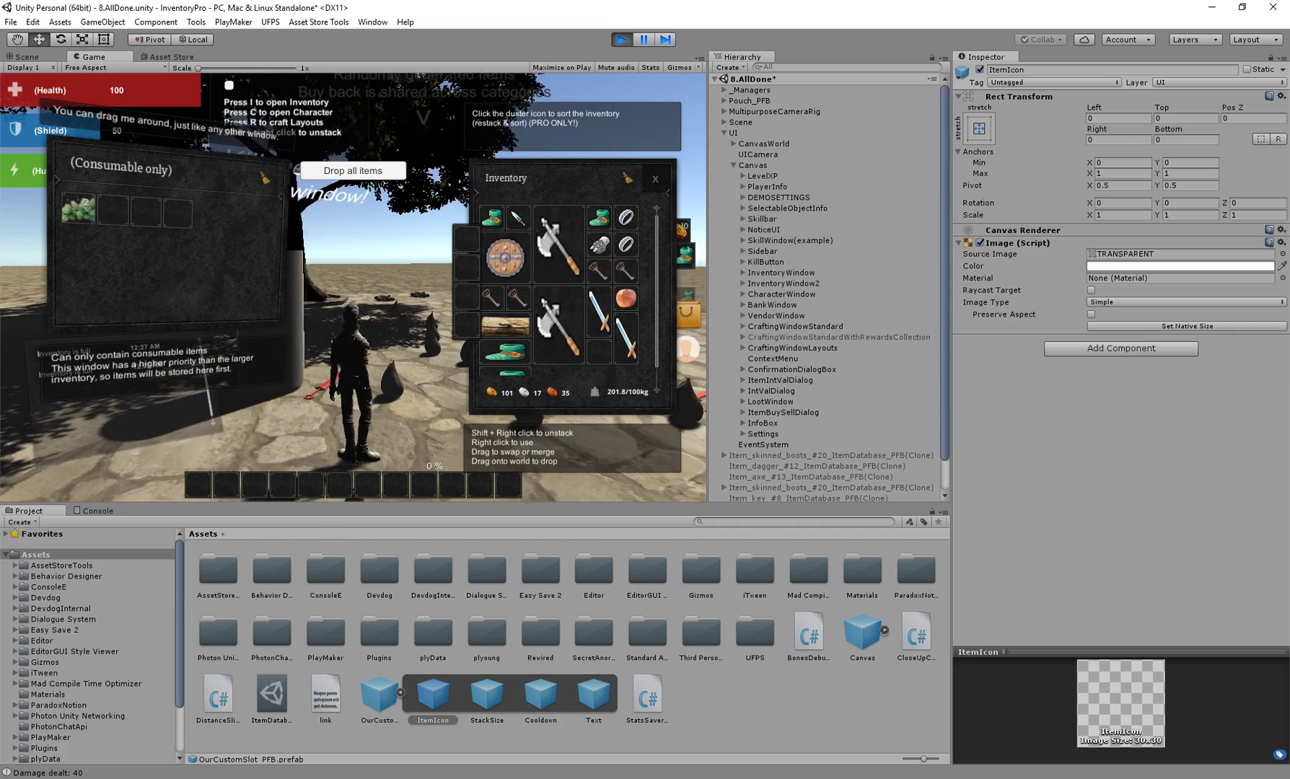
key("w")
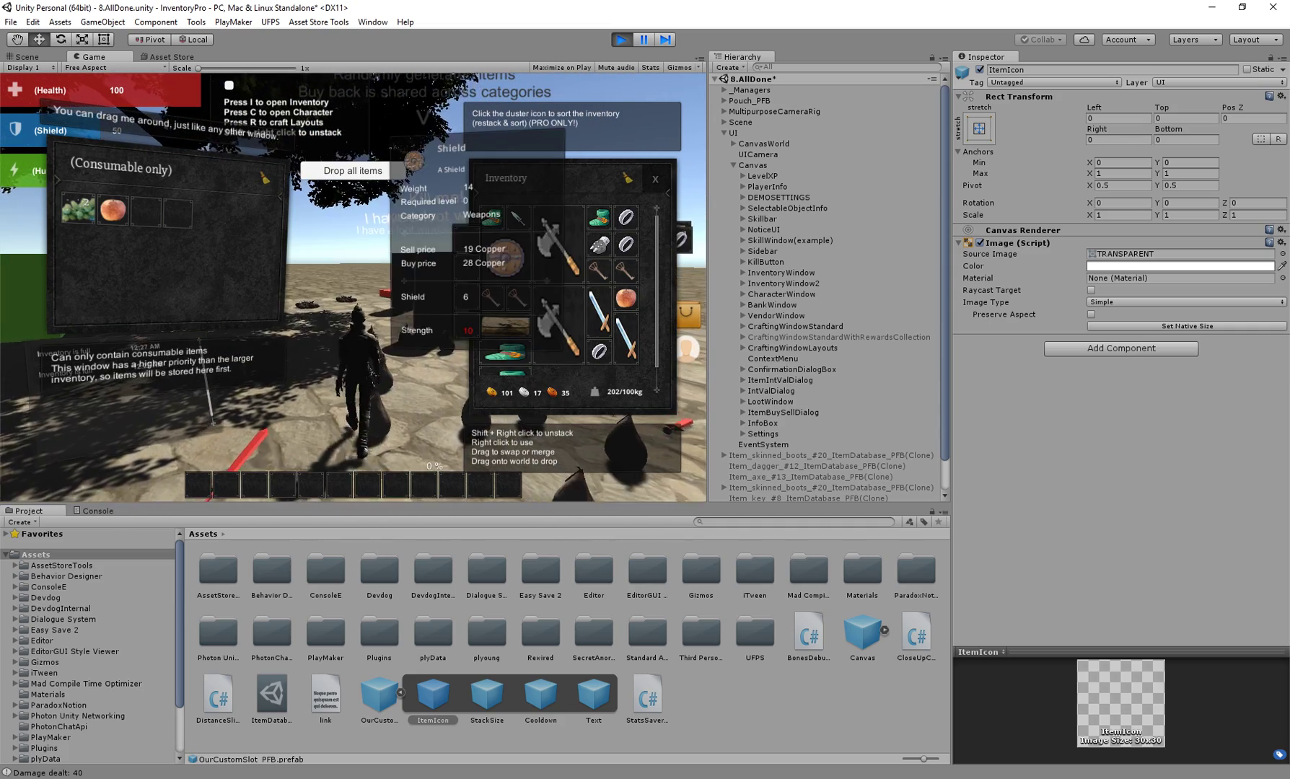
Stack the second apple onto the one in the inventory, use it to check the stack size and cooldown visuals, and stop playback
mouse_move(114, 213)
left_click_drag(115, 214, 627, 298)
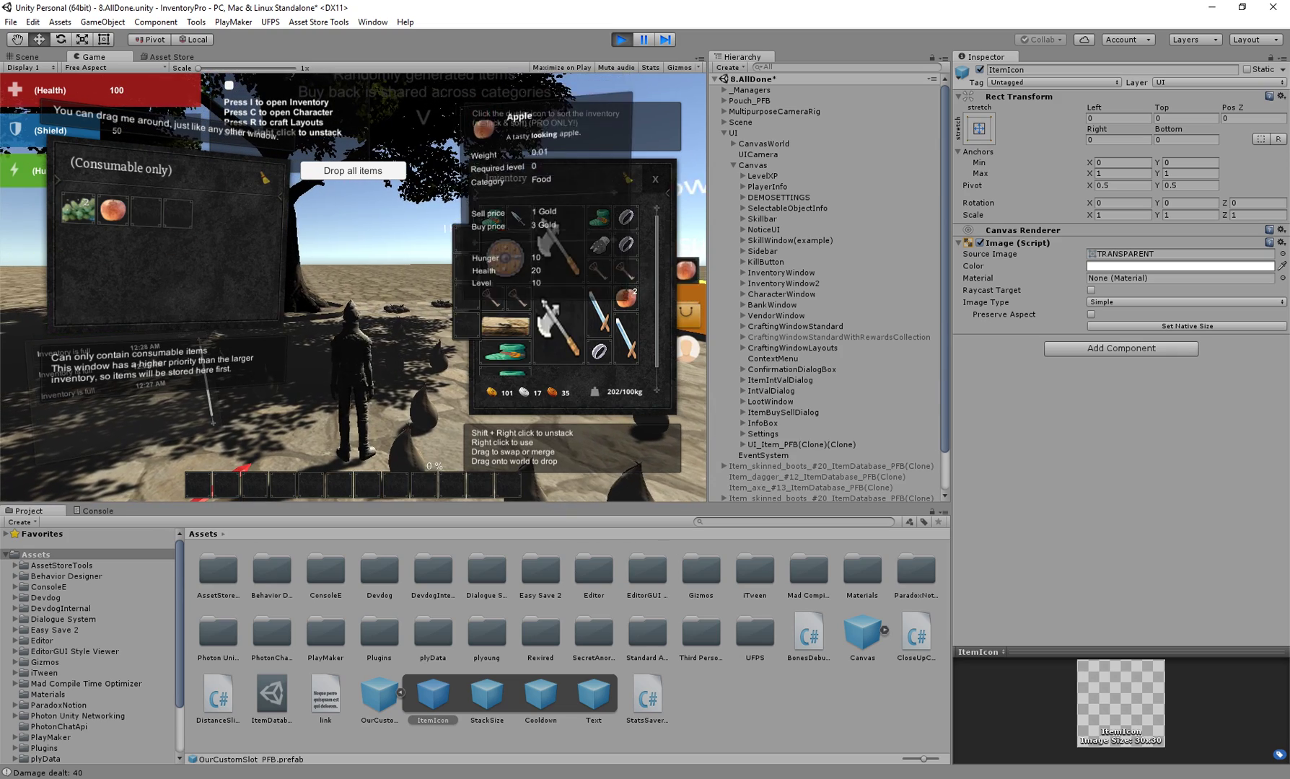
right_click(626, 297)
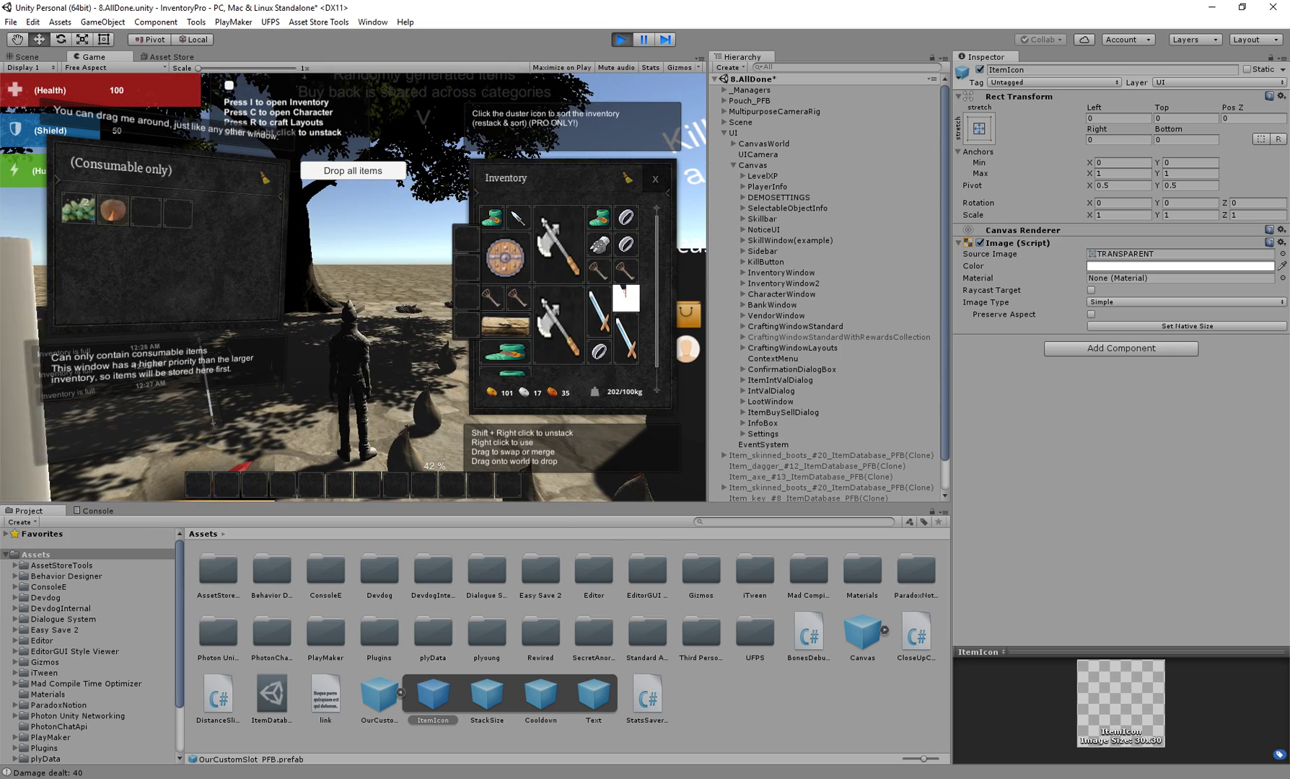
mouse_move(625, 294)
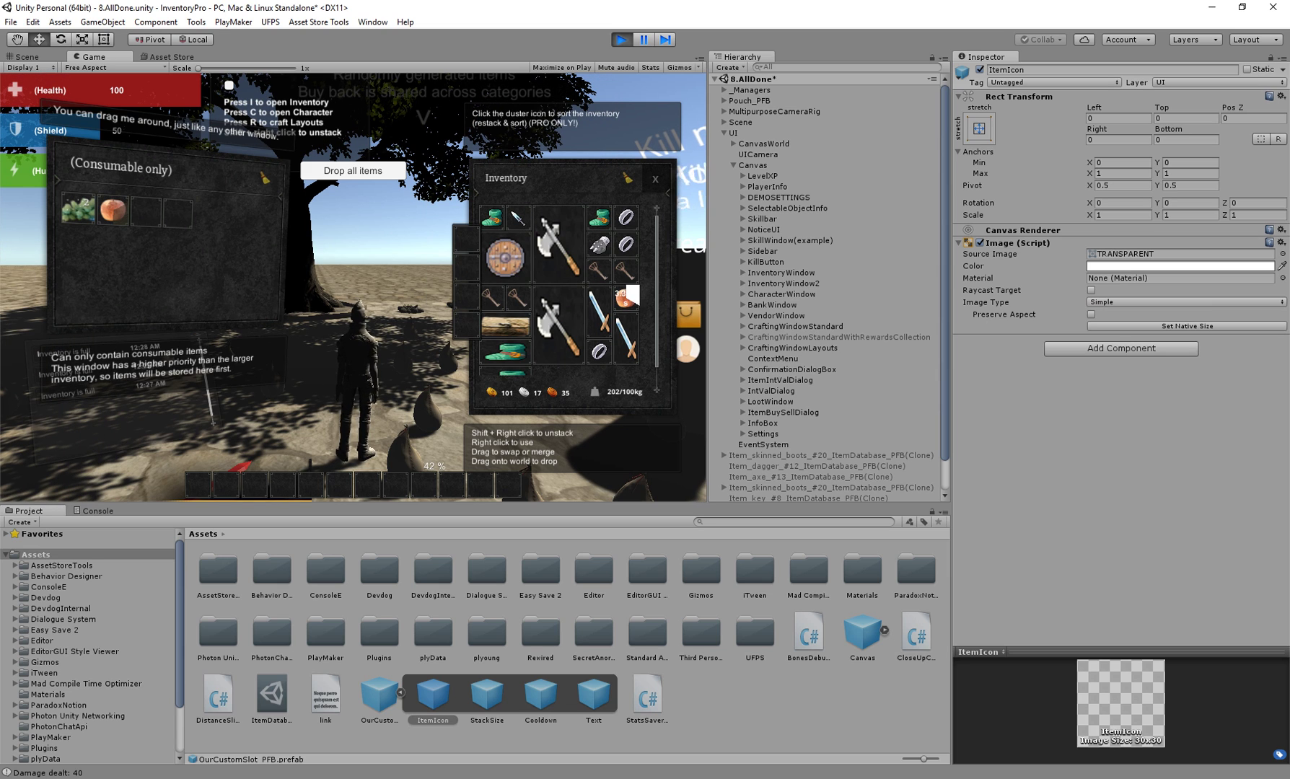
key("ctrl+p")
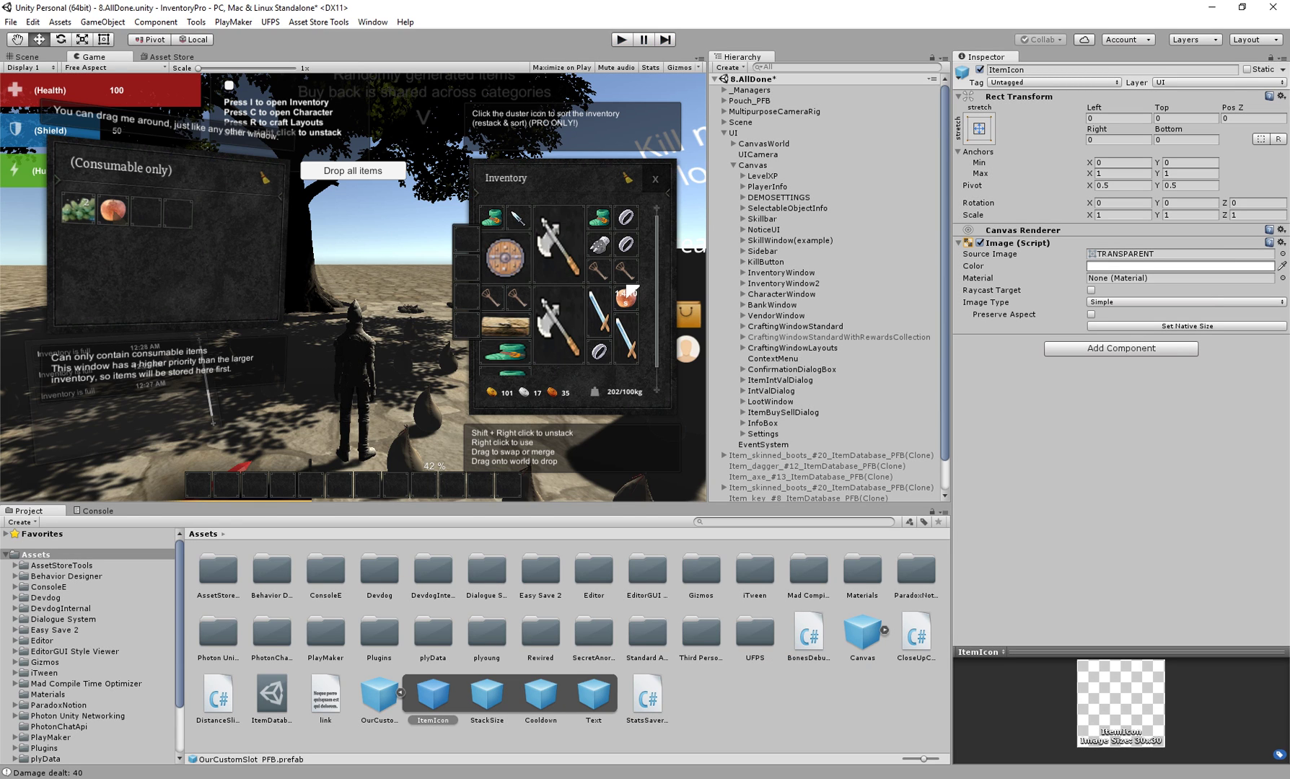
Examine the global Item Button Prefab in the UI category of the Inventory Pro settings editor, and close the editor
left_click(195, 23)
mouse_move(181, 38)
left_click(249, 38)
left_click(899, 94)
left_click(898, 93)
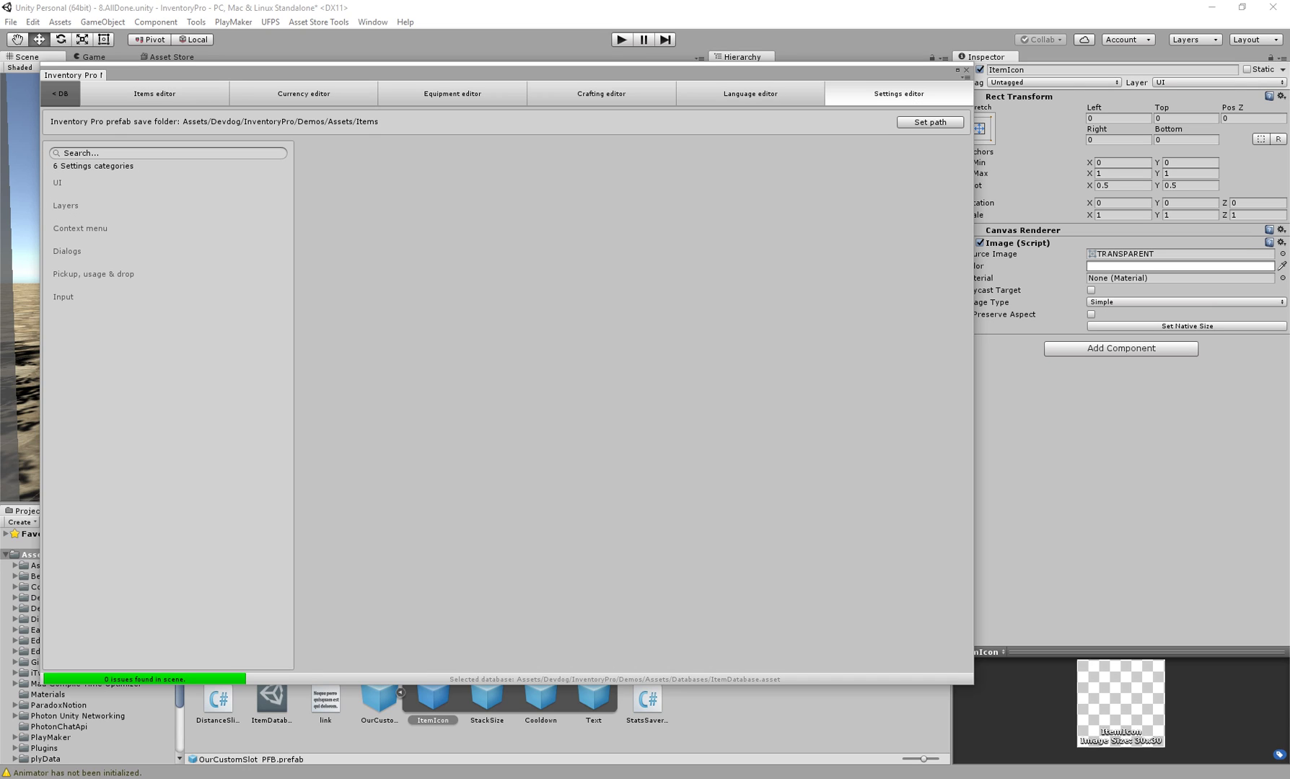
left_click(109, 183)
left_click(498, 200)
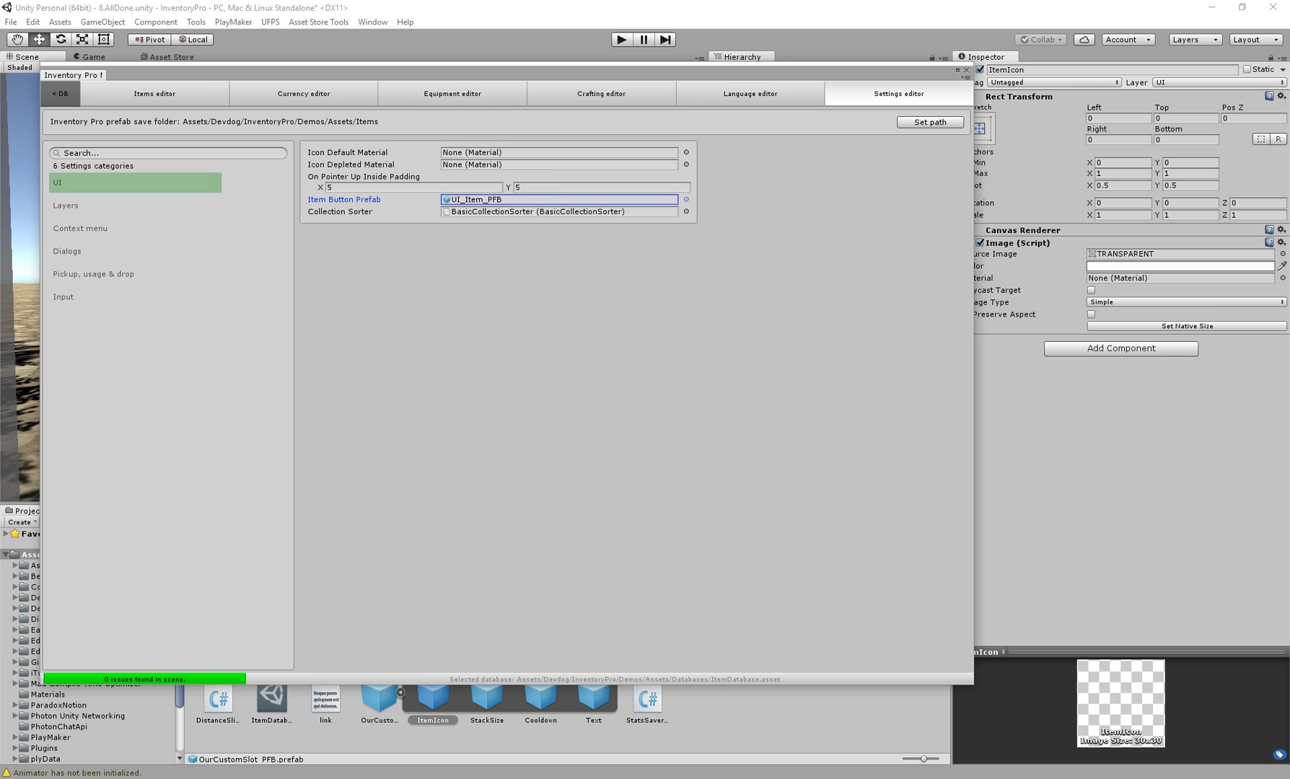
left_click(967, 70)
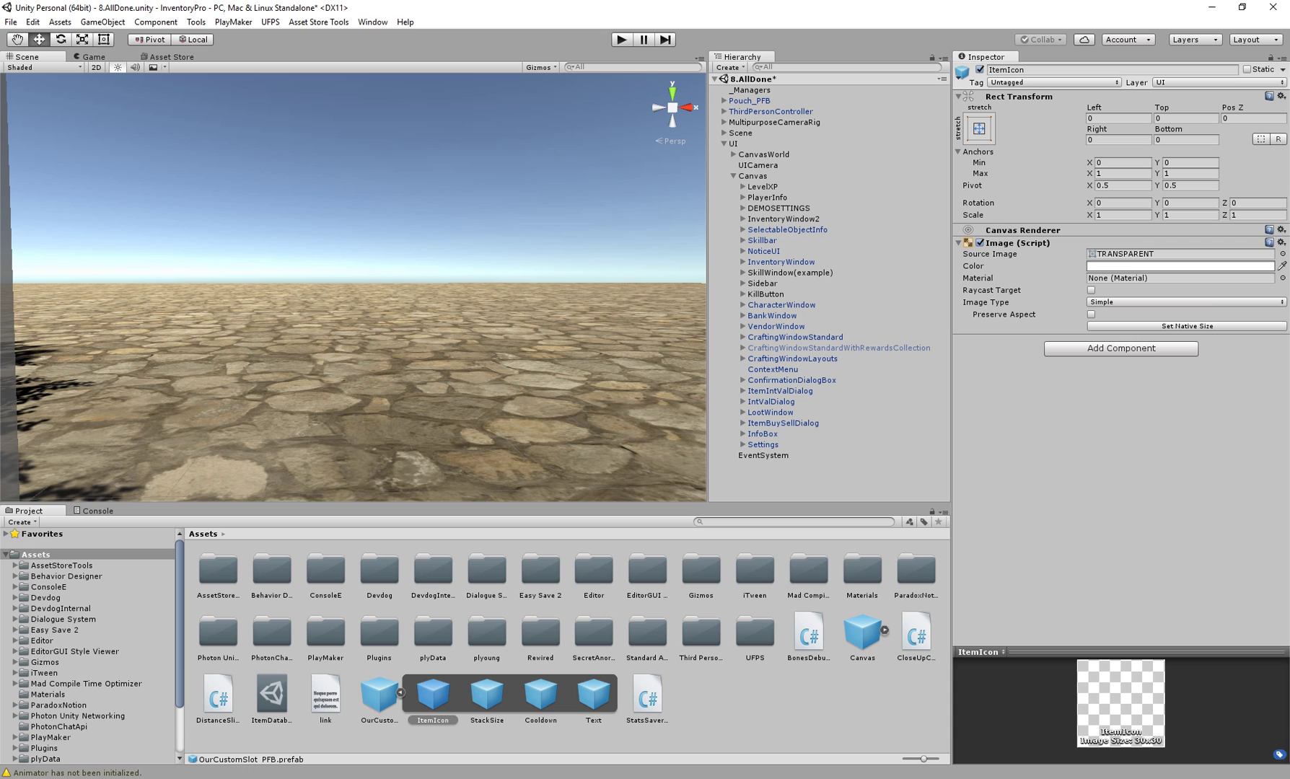
Inspect the Item Button Prefab override in InventoryWindow's Inventory UI component
left_click(781, 262)
scroll(1117, 361, "down", 1)
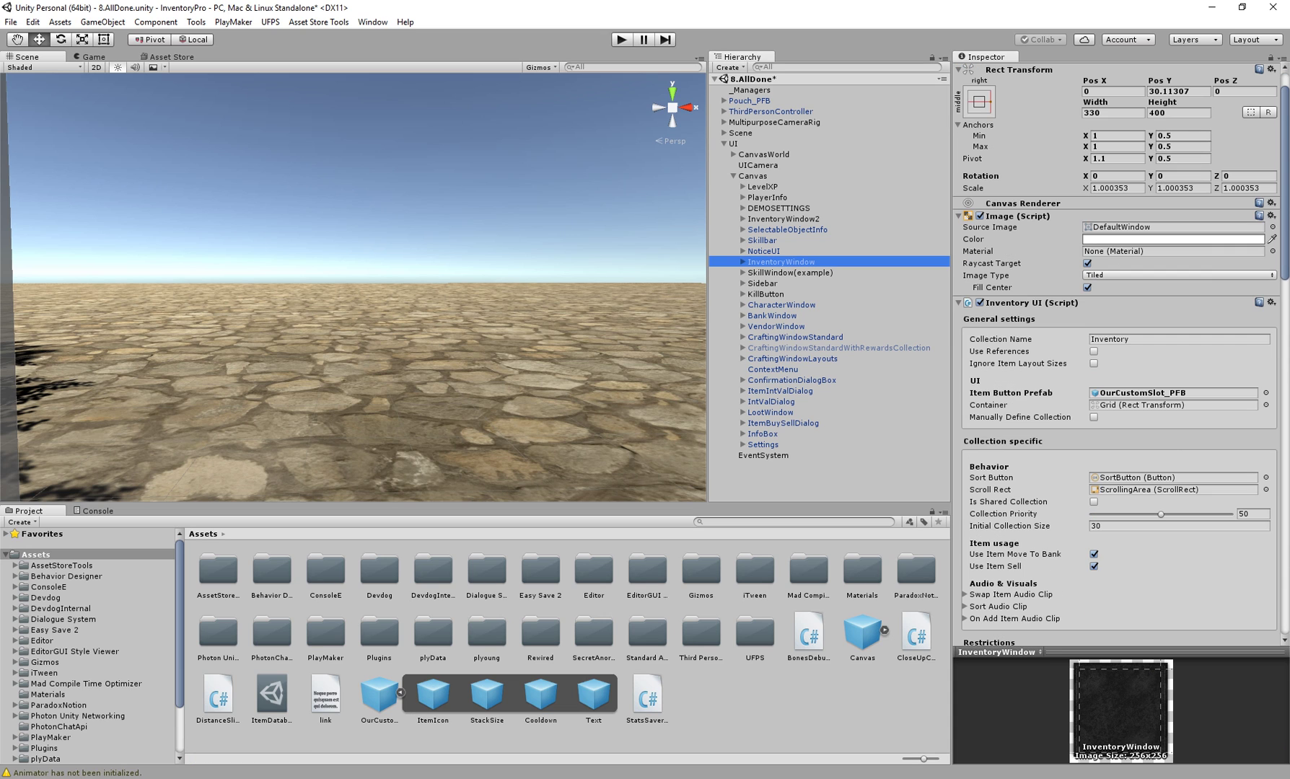
left_click(1011, 393)
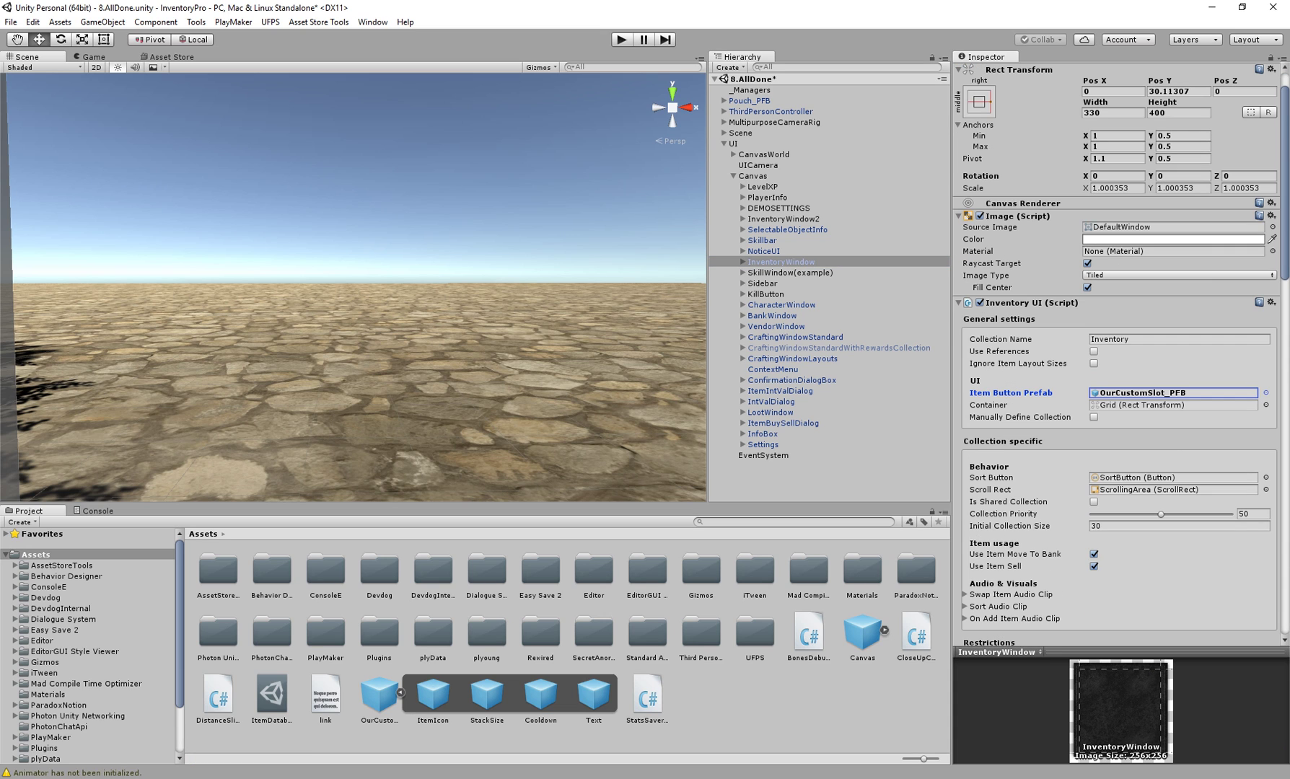